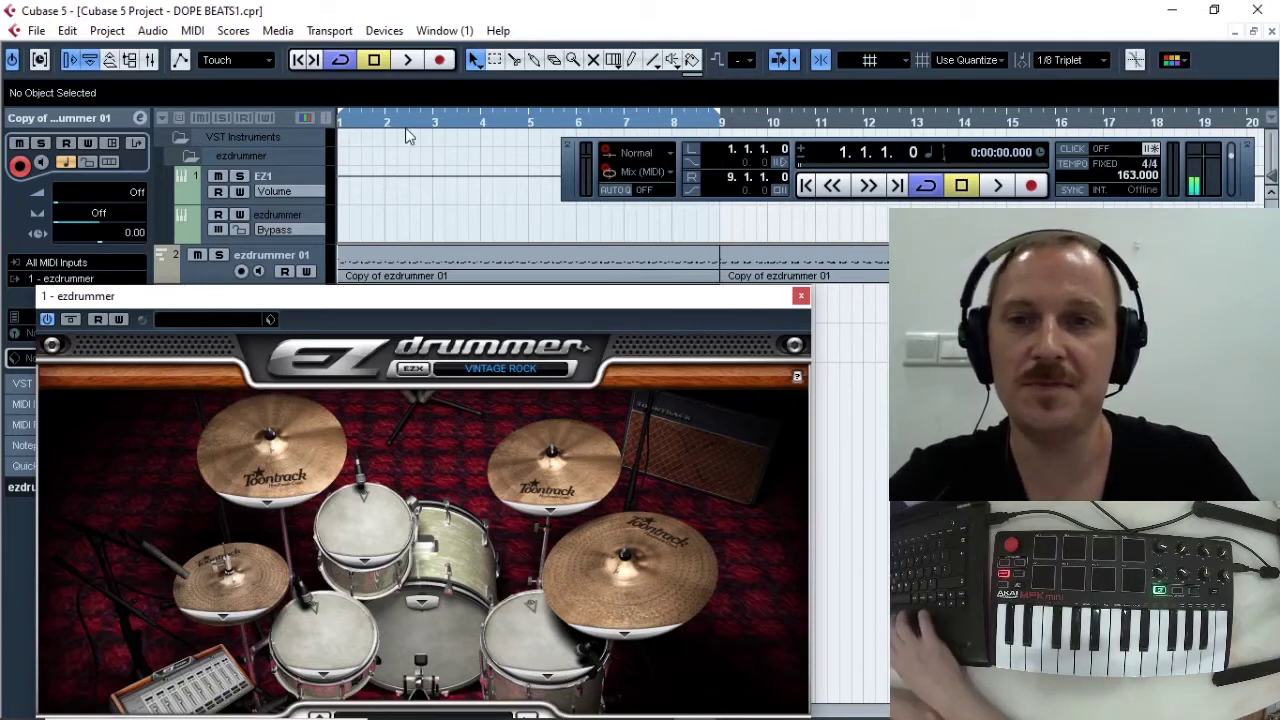
- Play back the existing drum beat and return the project cursor to the start of bar 1
key(space)
key(space)
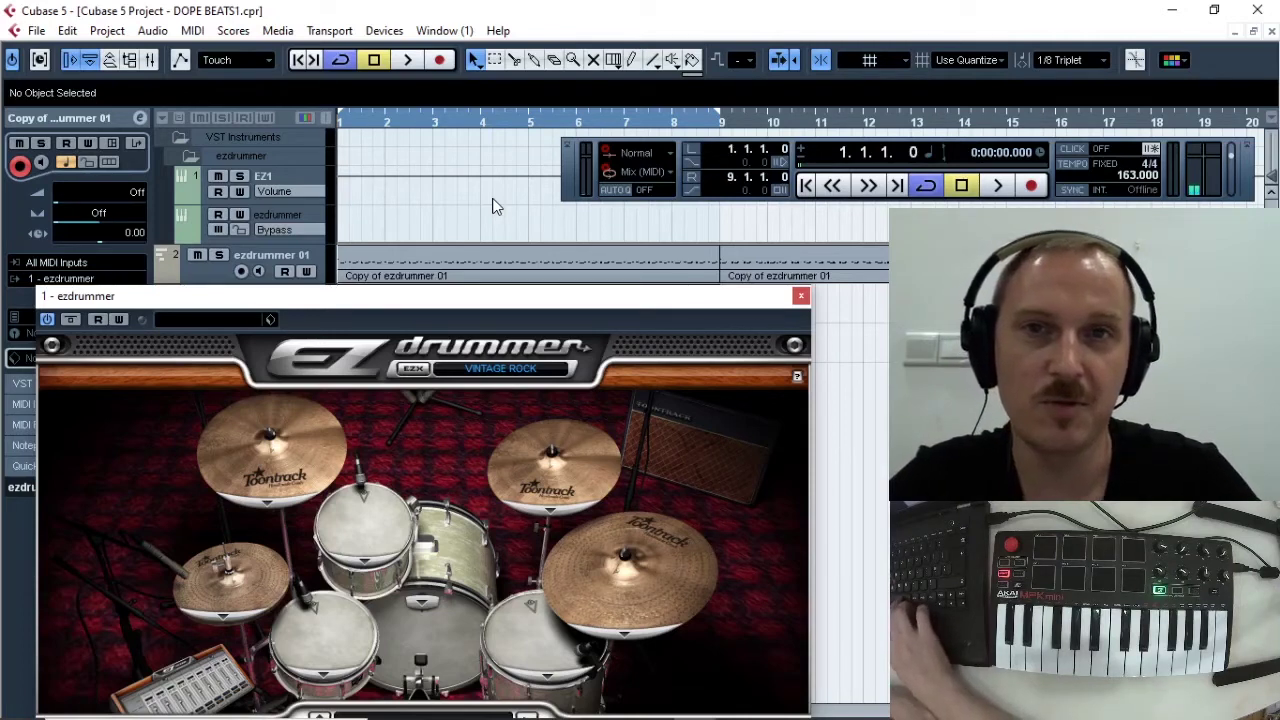
key(space)
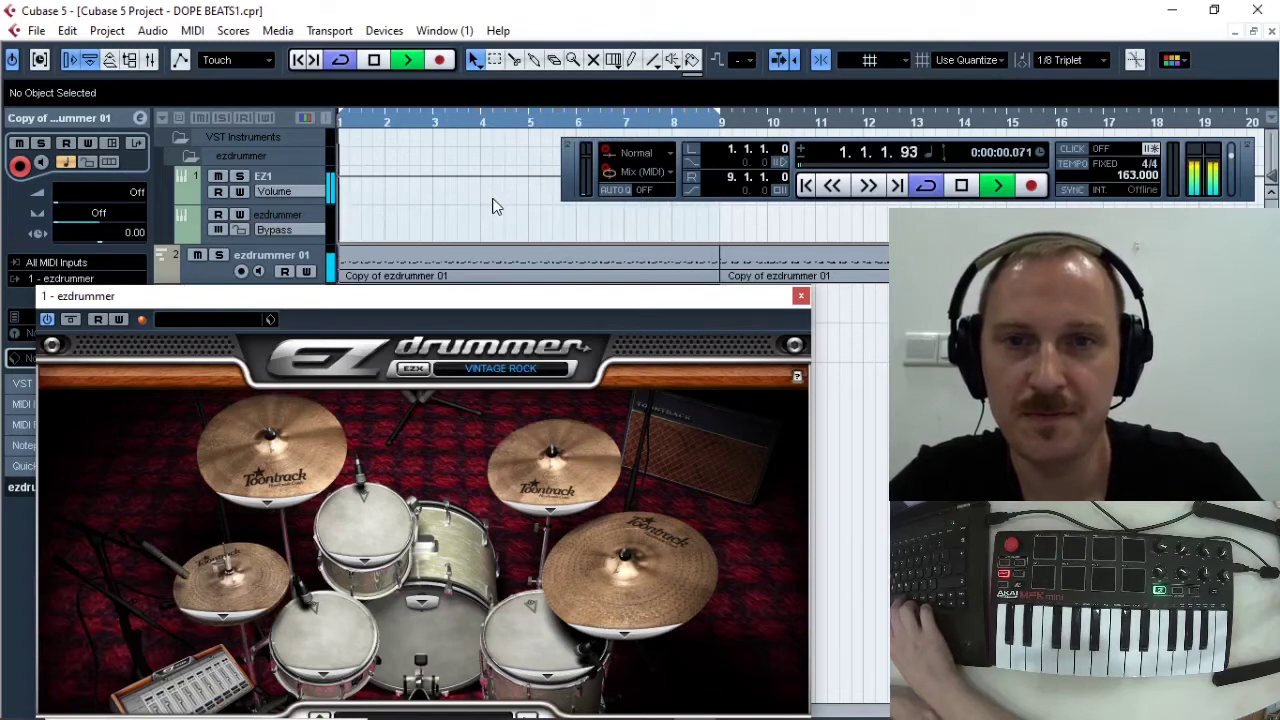
key(space)
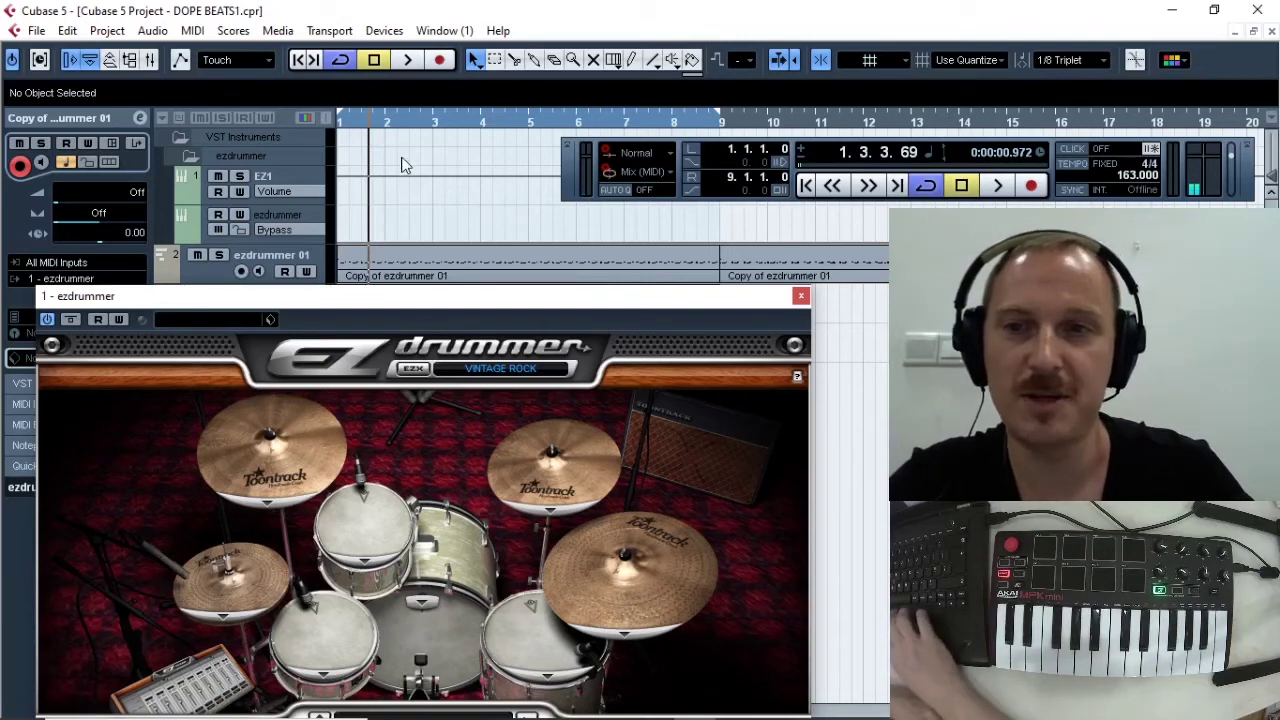
drag(362, 128, 336, 127)
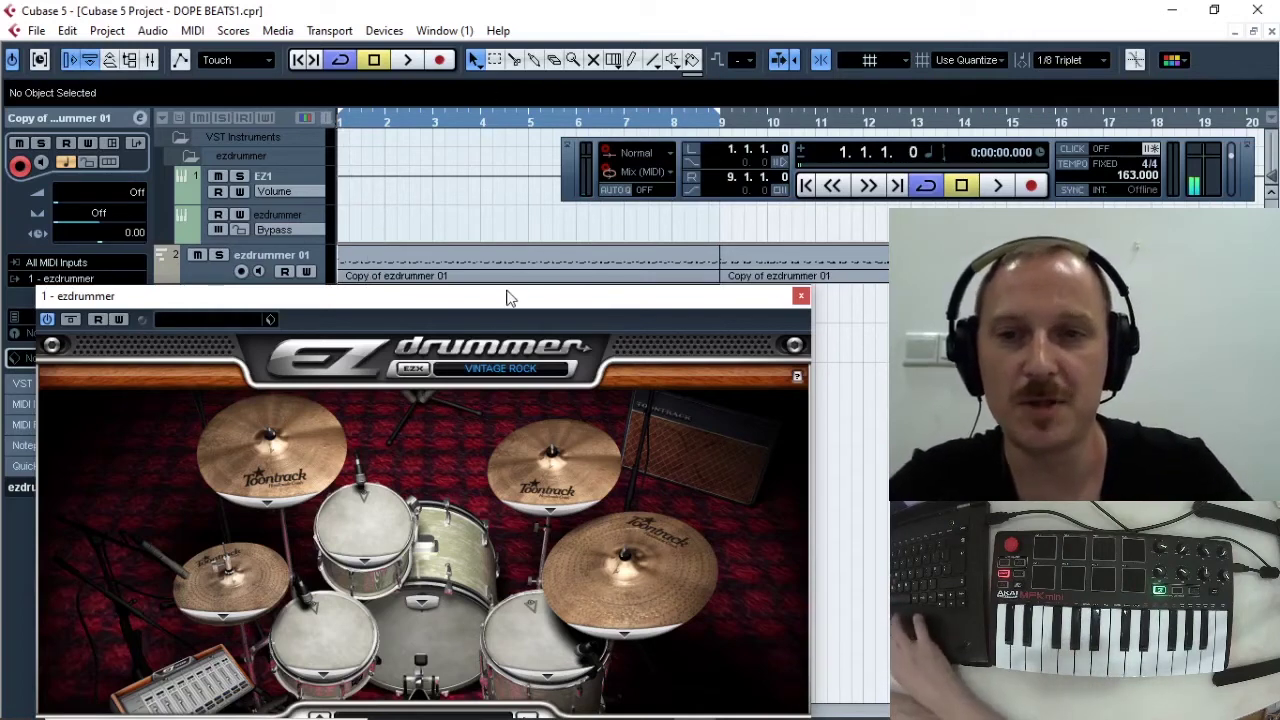
- Close the EZdrummer instrument window and delete all MIDI parts from the two drum tracks
click(801, 296)
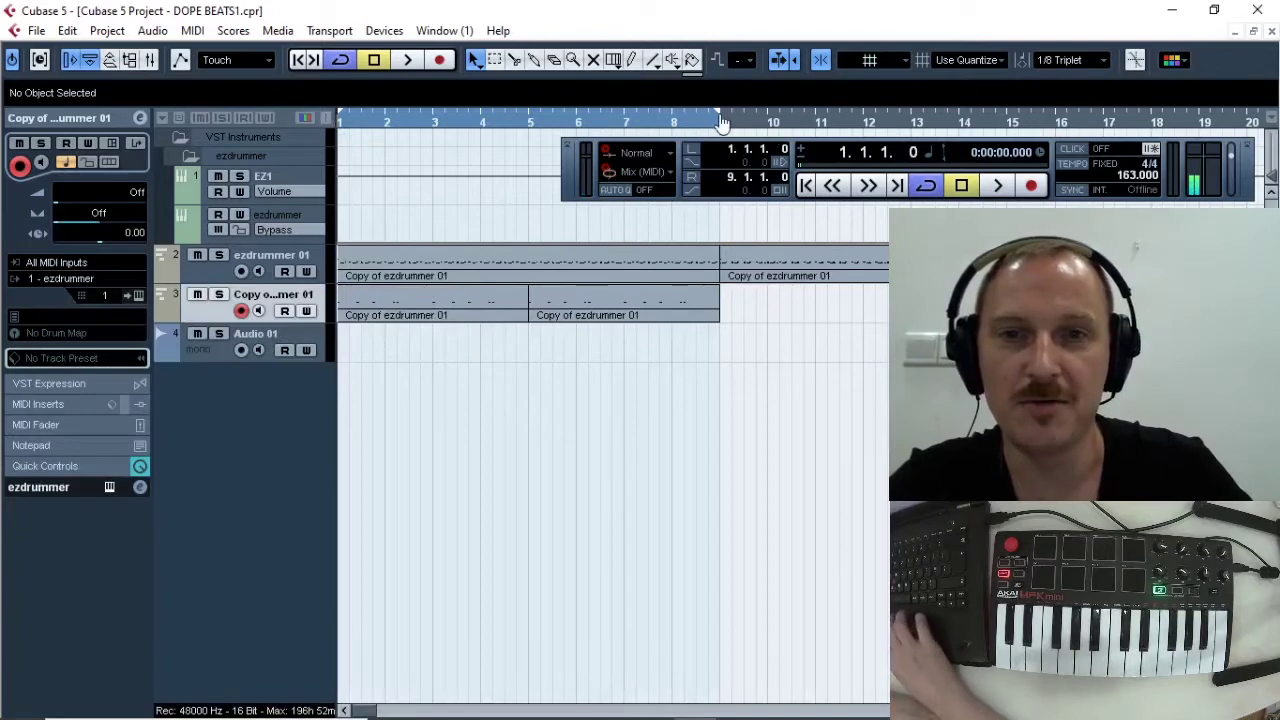
click(802, 256)
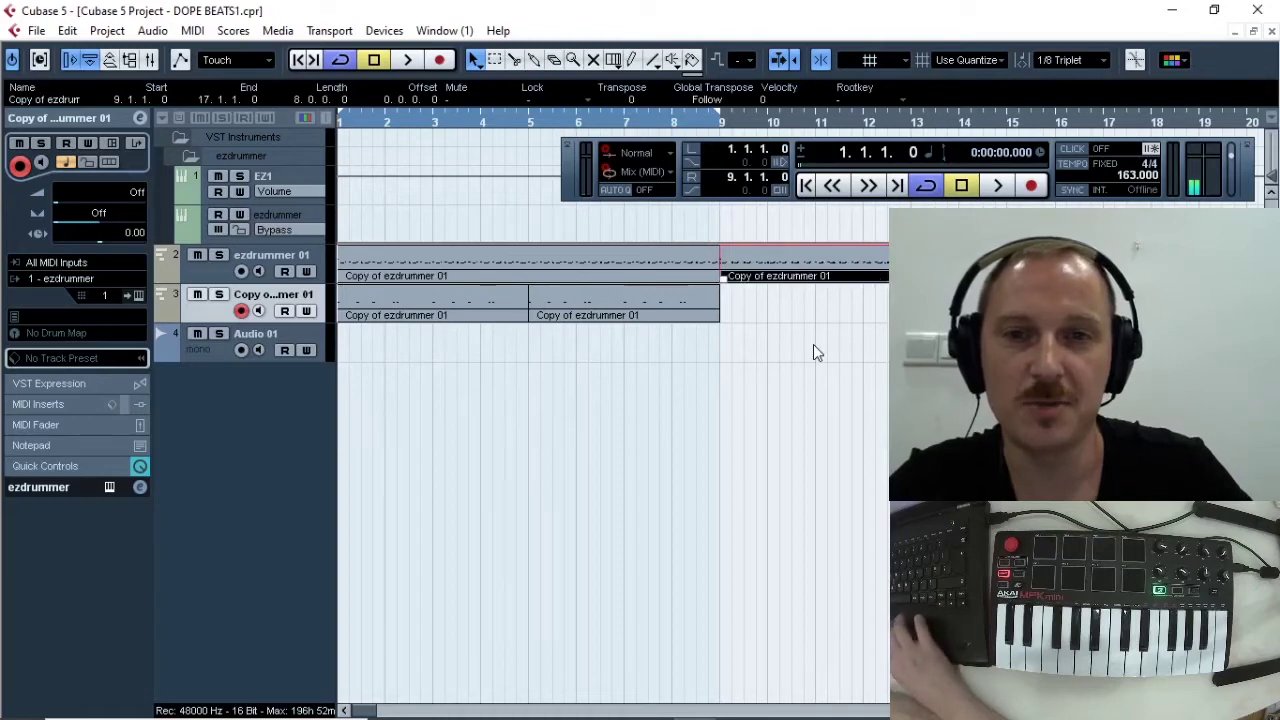
drag(813, 344, 478, 255)
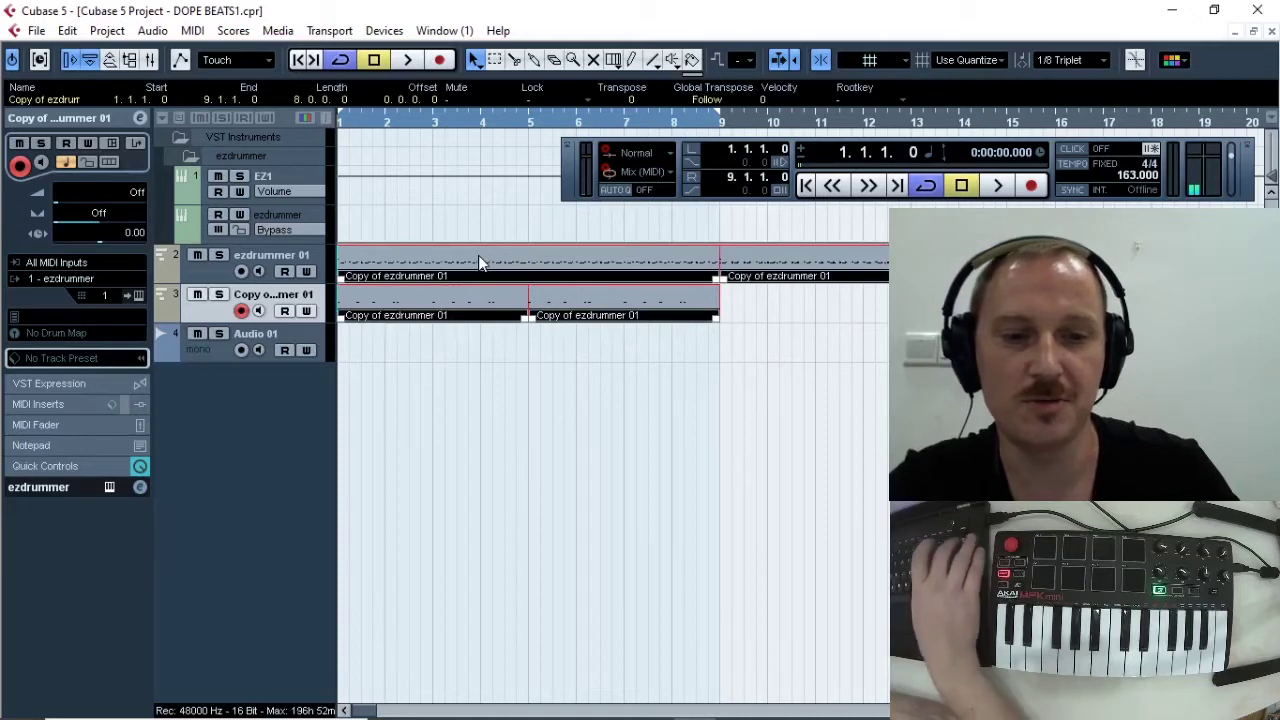
key(Delete)
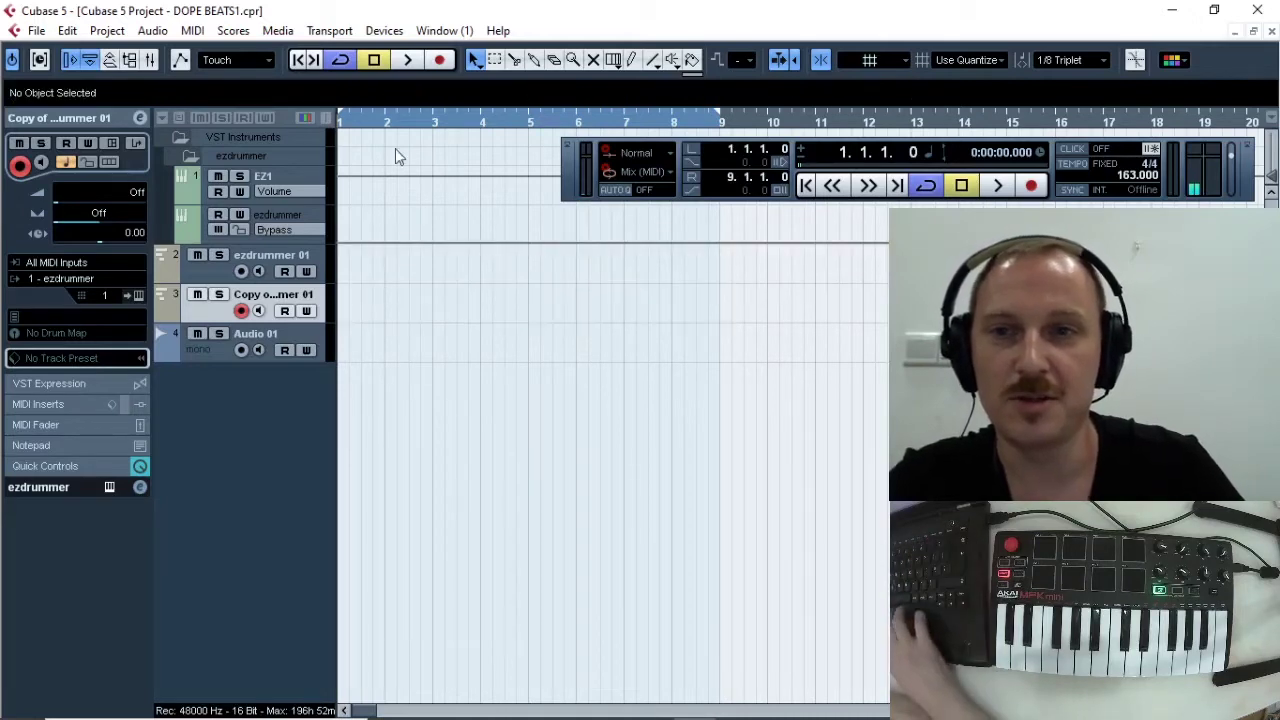
drag(367, 126, 320, 121)
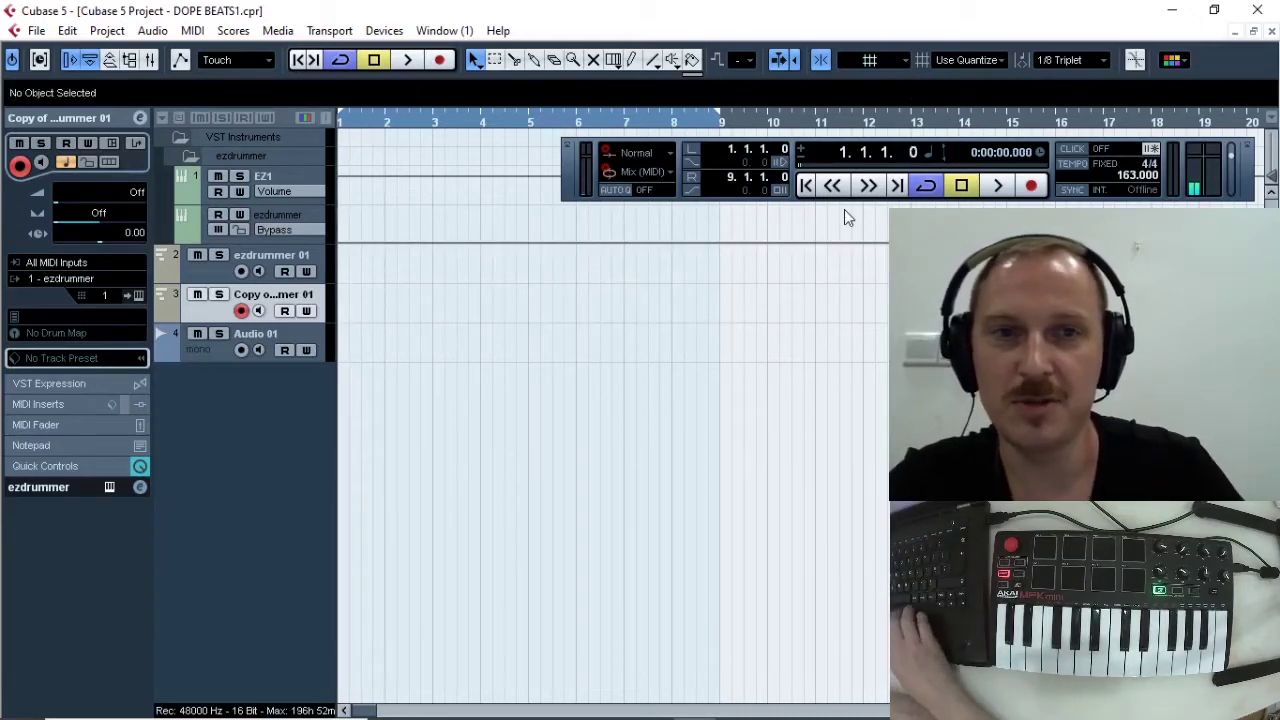
- Set the project tempo to 108 and select the ezdrummer 01 track for recording
double_click(1130, 174)
text(108)
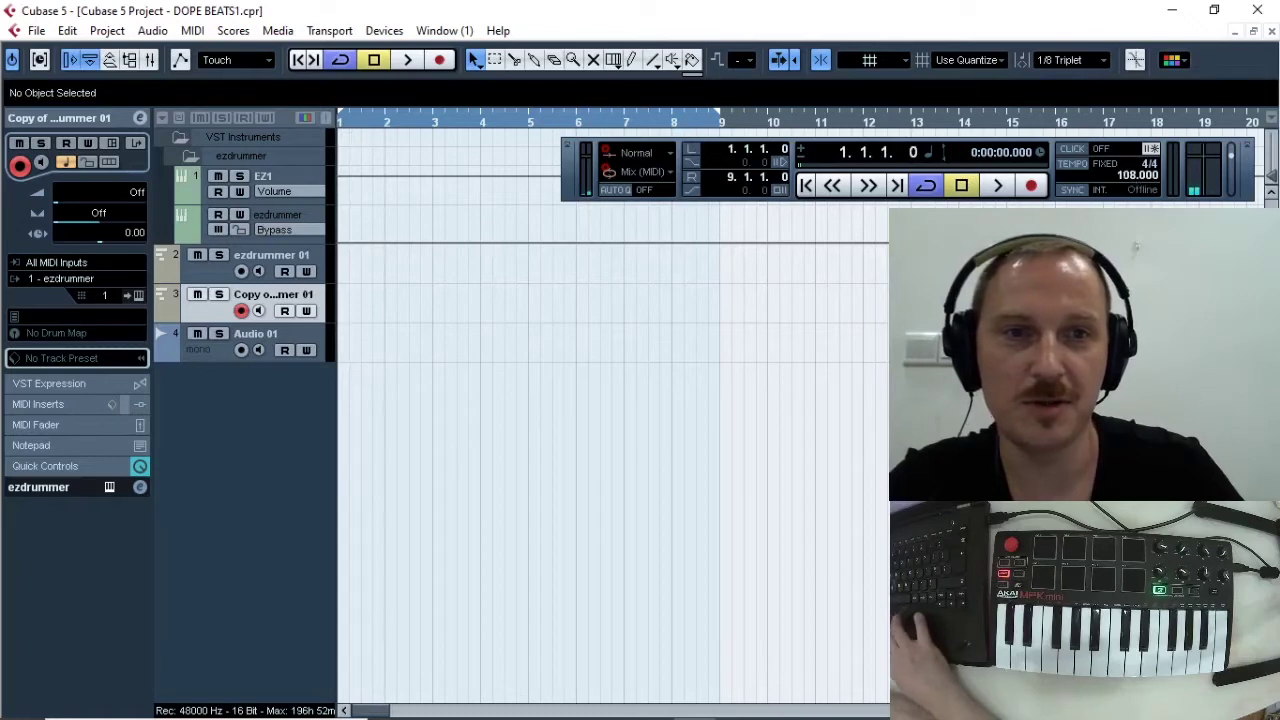
key(Return)
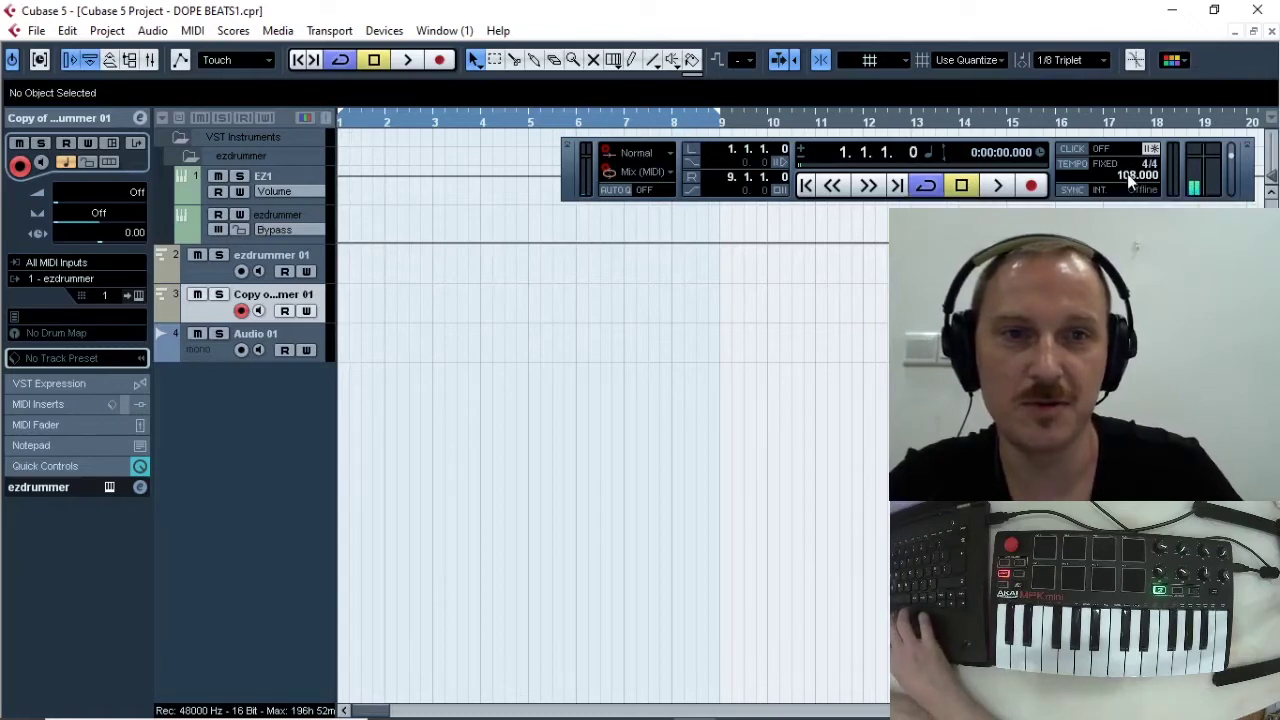
click(205, 278)
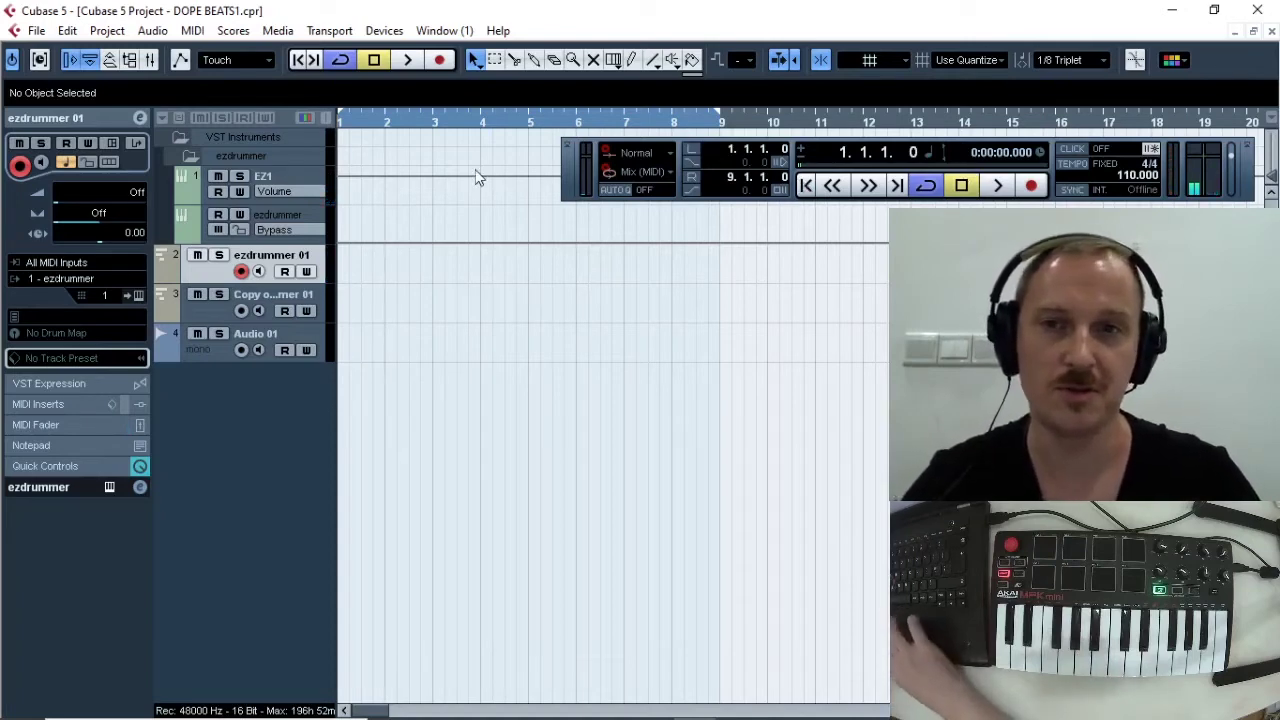
drag(381, 122, 312, 128)
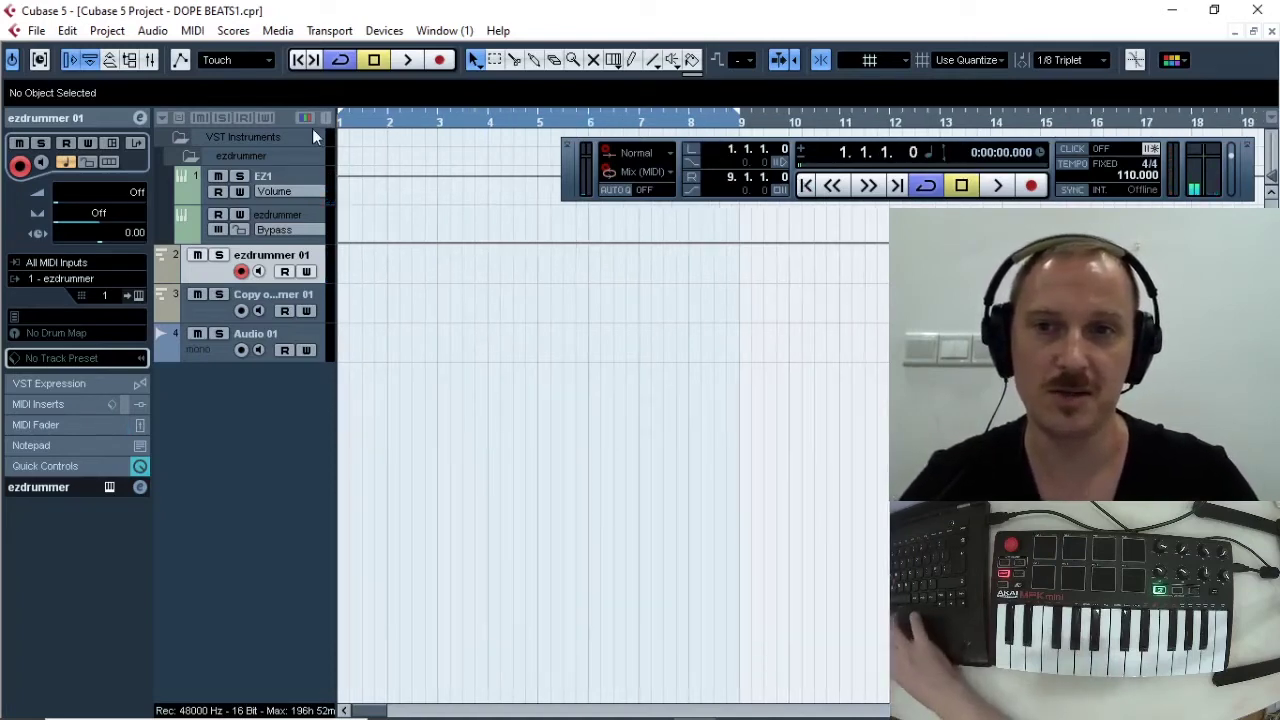
click(1034, 190)
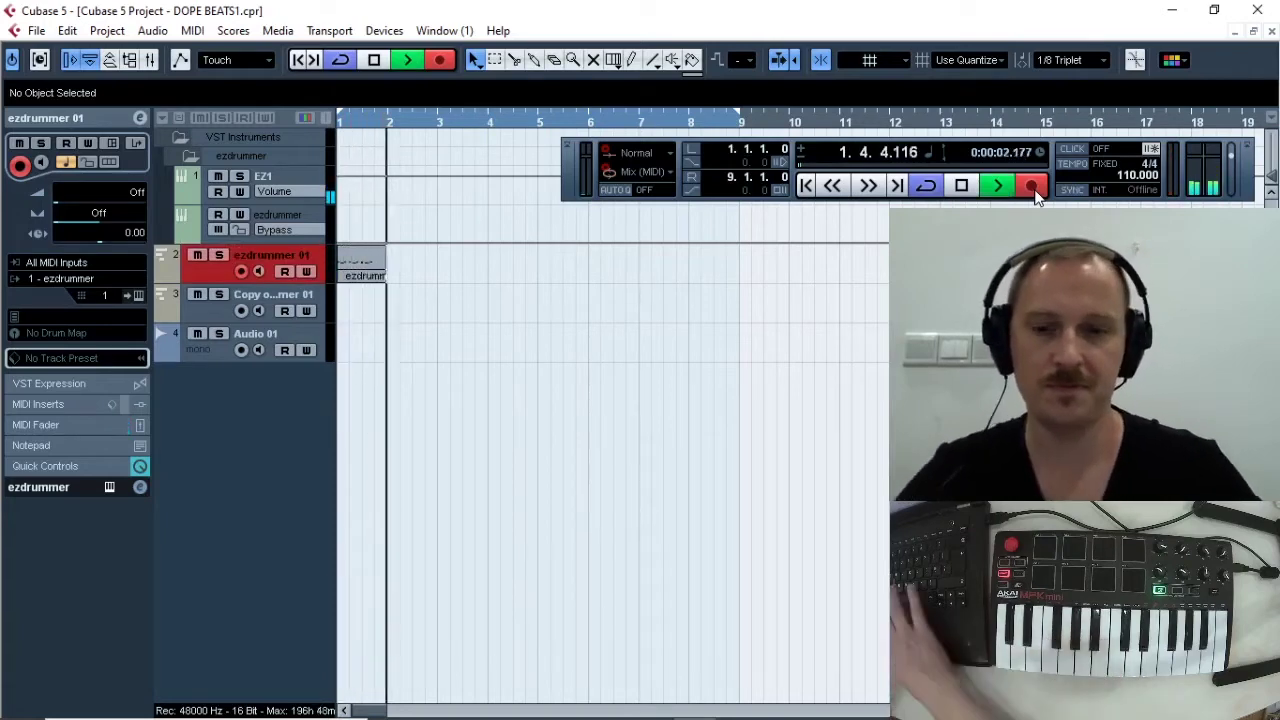
key(space)
key(ctrl+z)
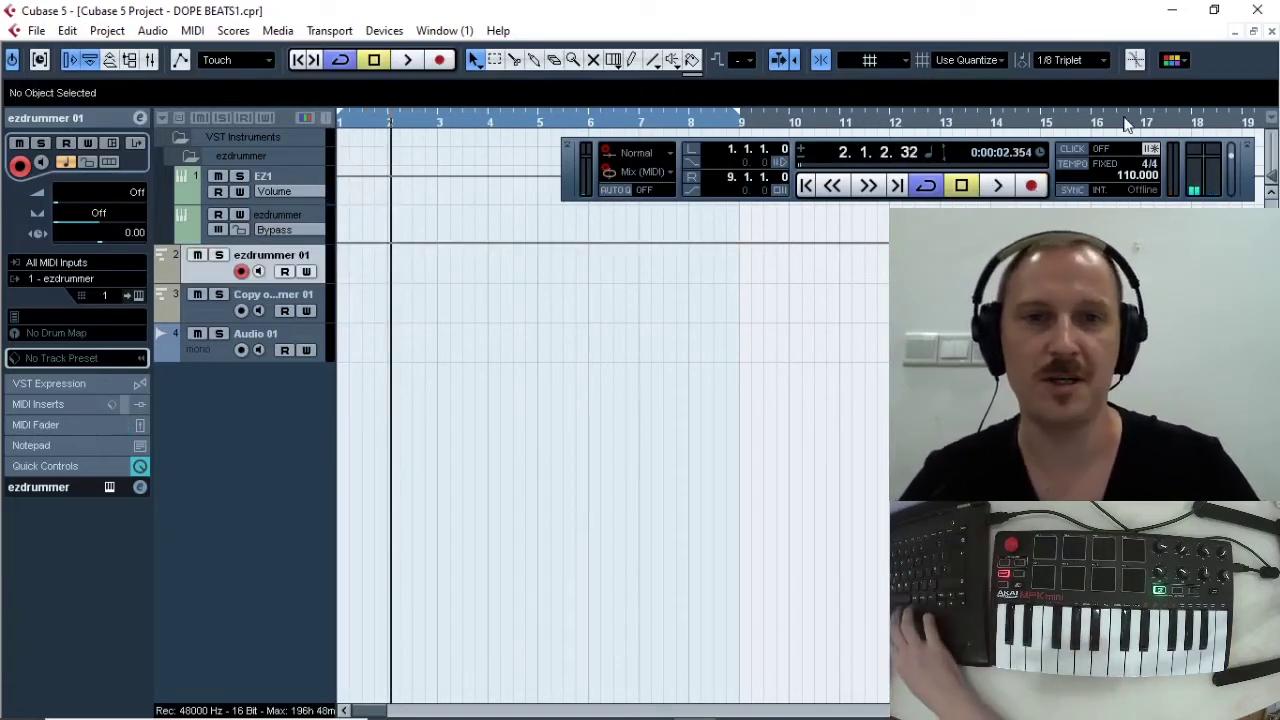
- Turn on the metronome click and record a MIDI drum part on the ezdrummer 01 track from bar 1
key(c)
click(806, 185)
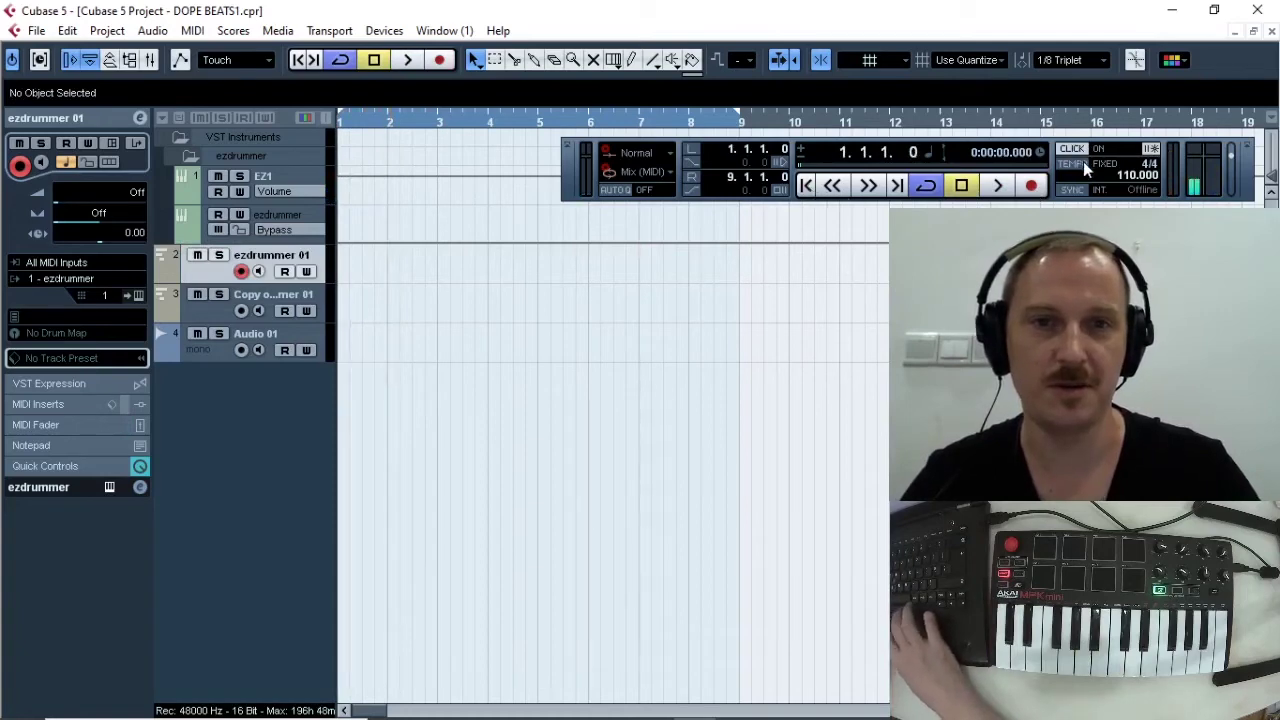
click(1031, 185)
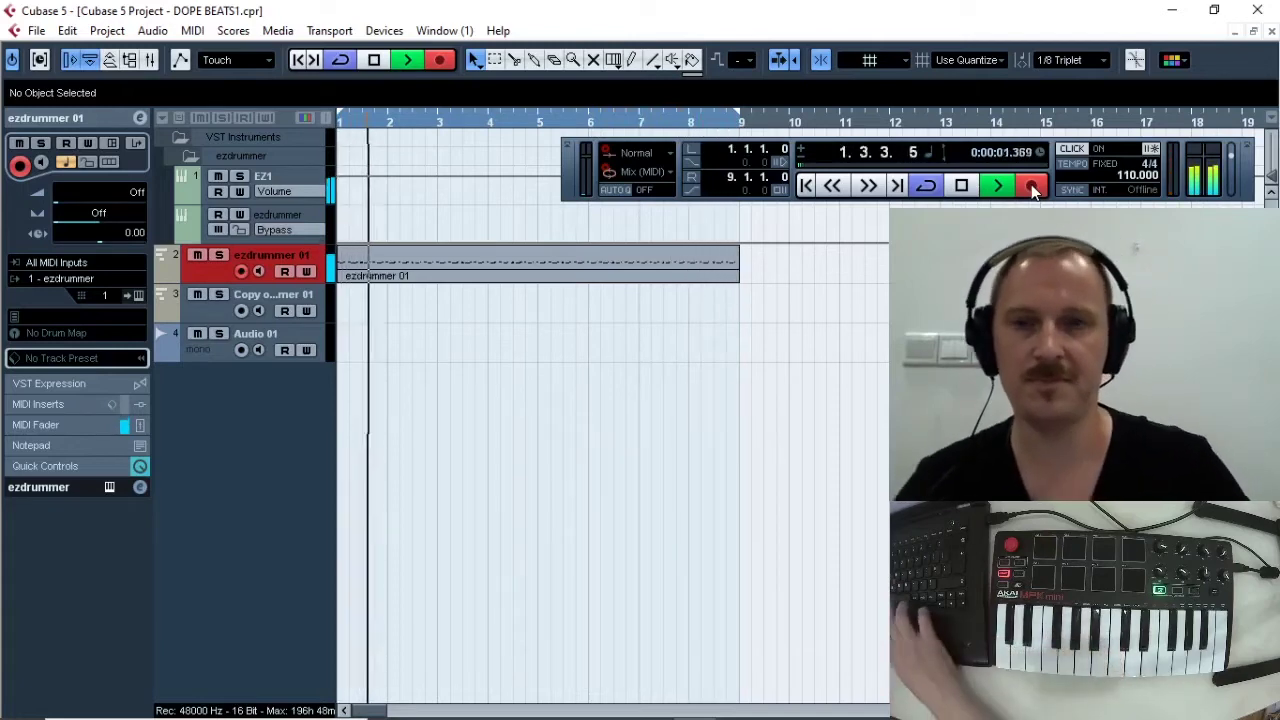
click(998, 185)
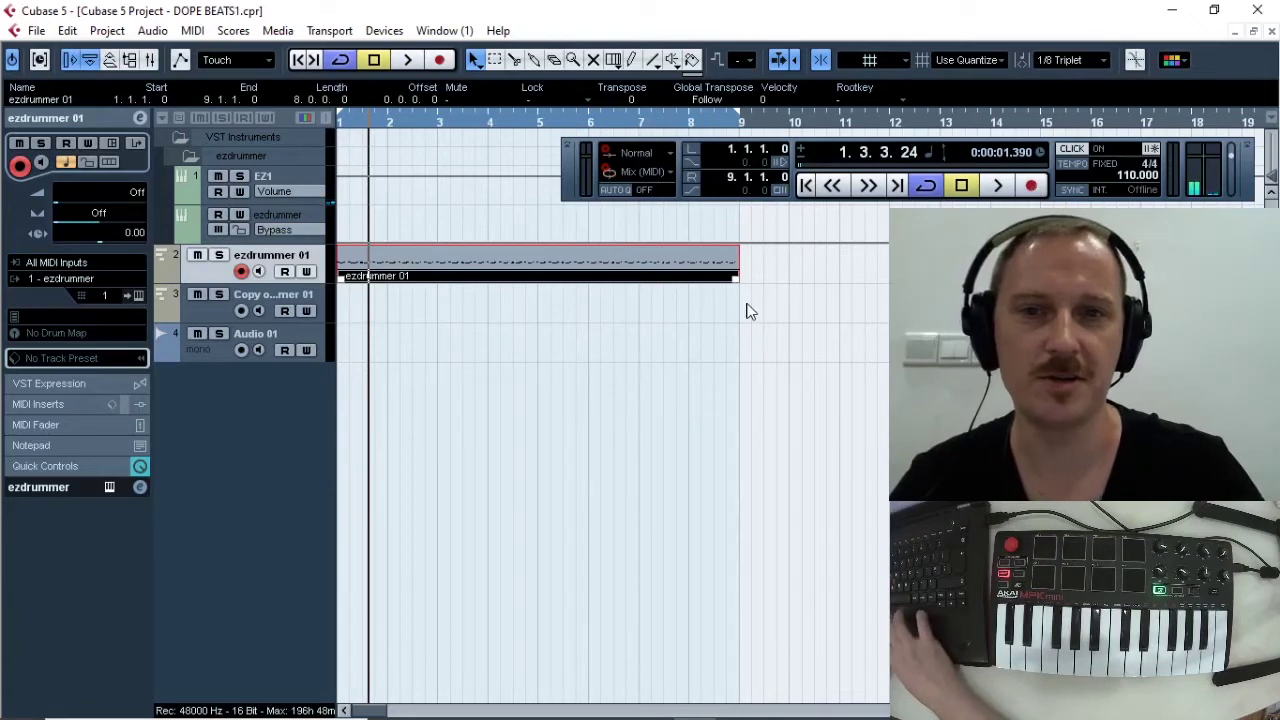
- Shorten the recorded drum part to four bars, ending at bar 5, and duplicate it directly after itself
drag(734, 279, 595, 279)
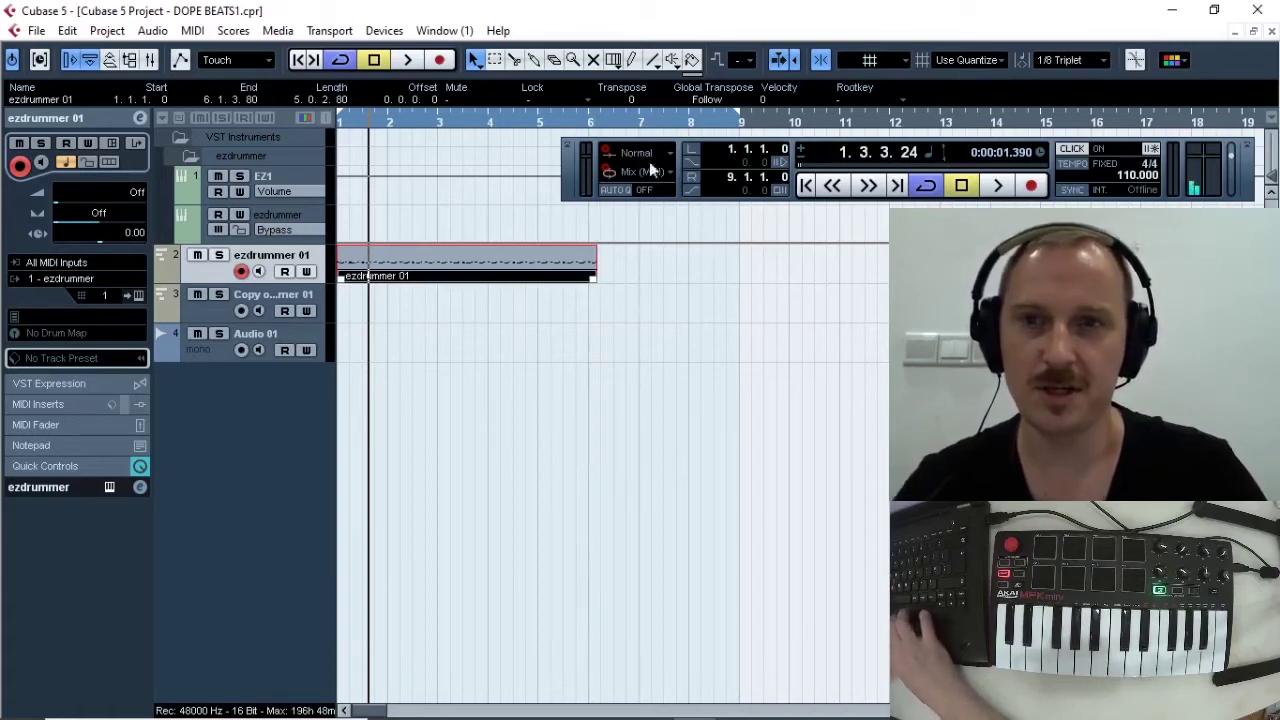
drag(597, 278, 538, 284)
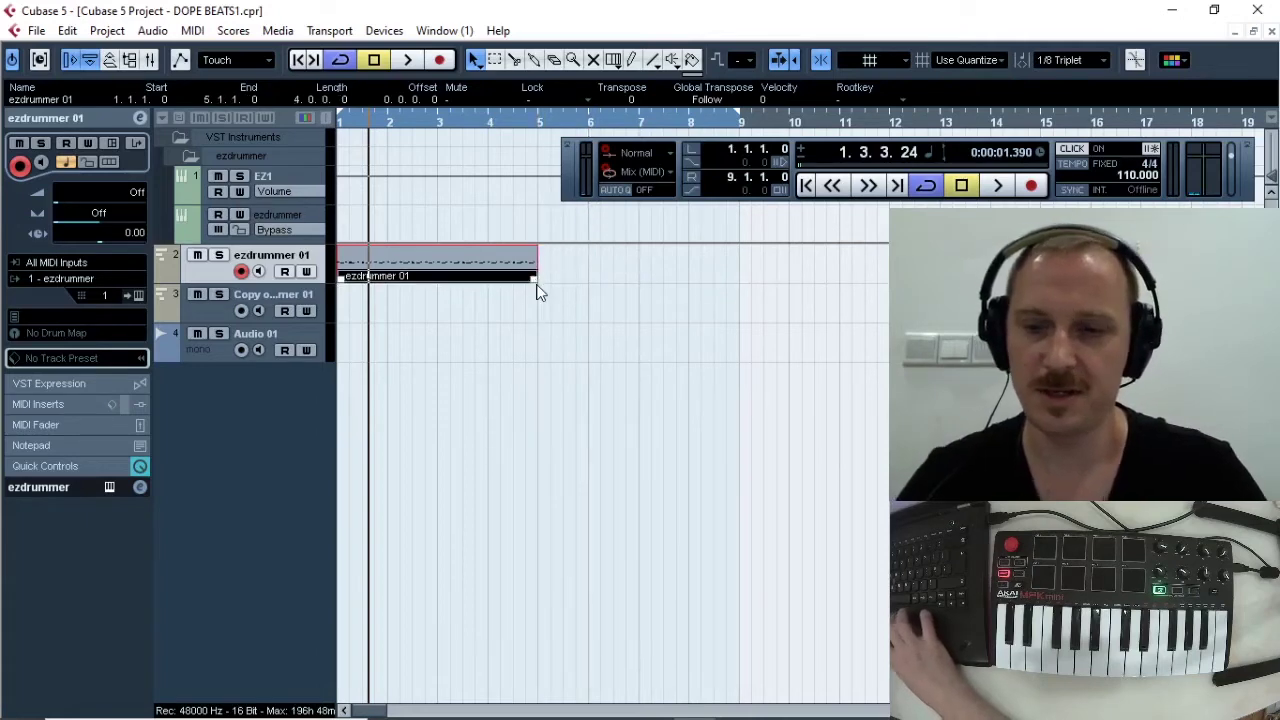
key(ctrl+d)
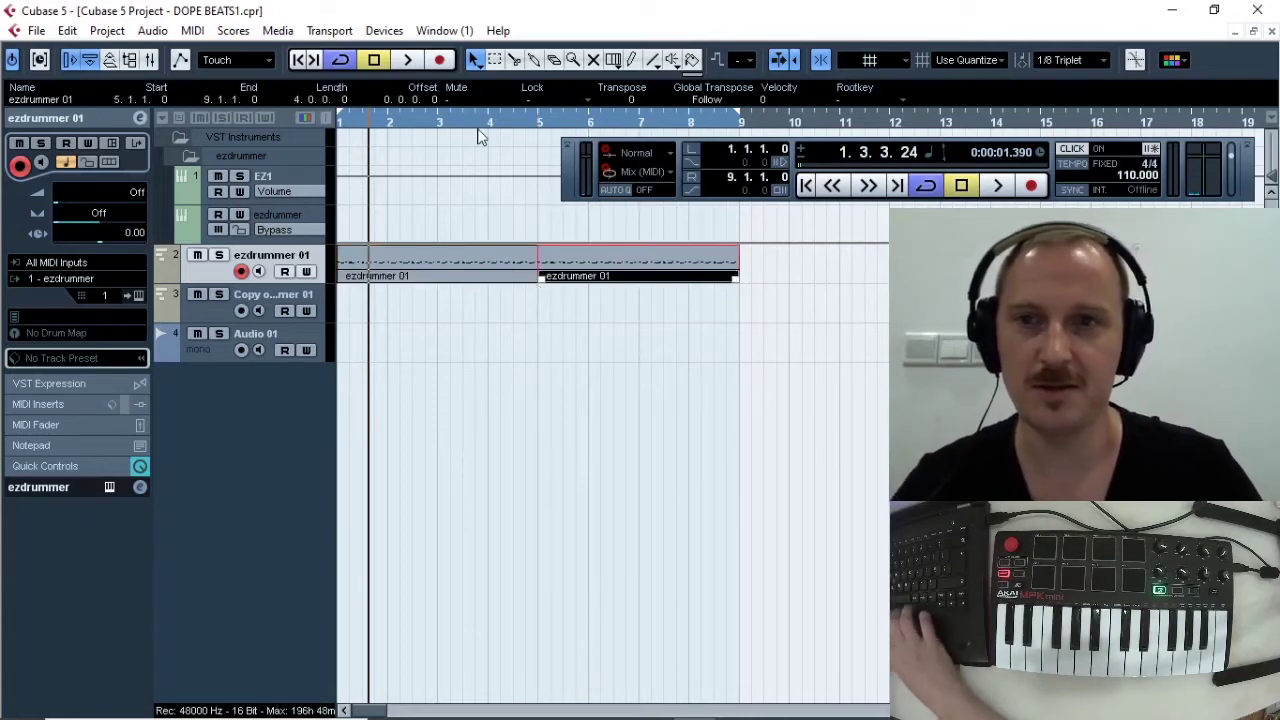
- Play back the first four bars of the recorded beat from bar 1
drag(368, 120, 322, 125)
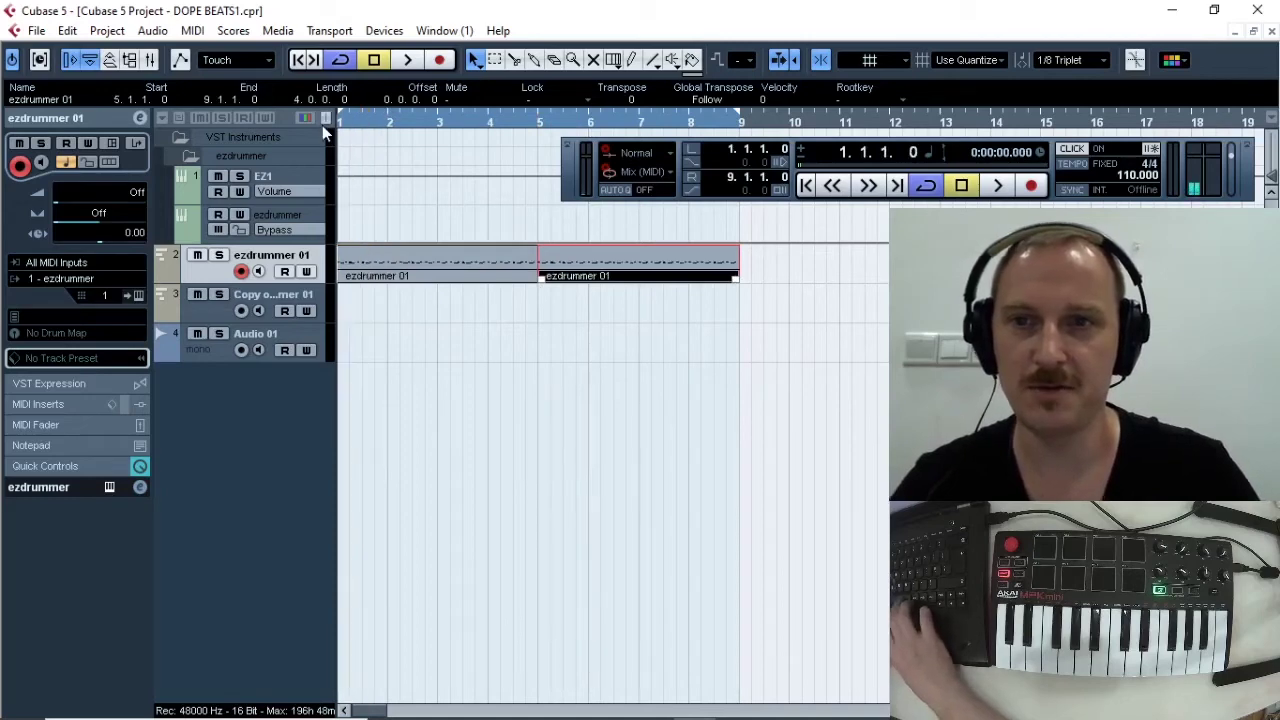
key(space)
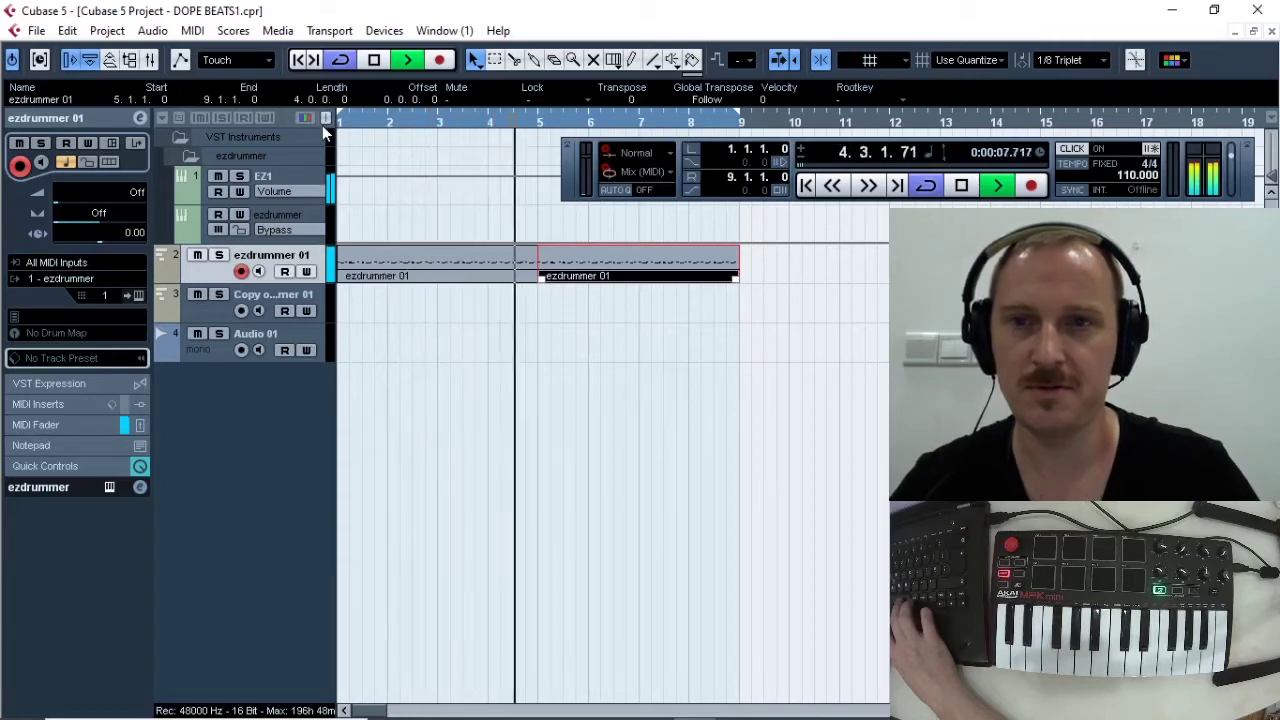
key(space)
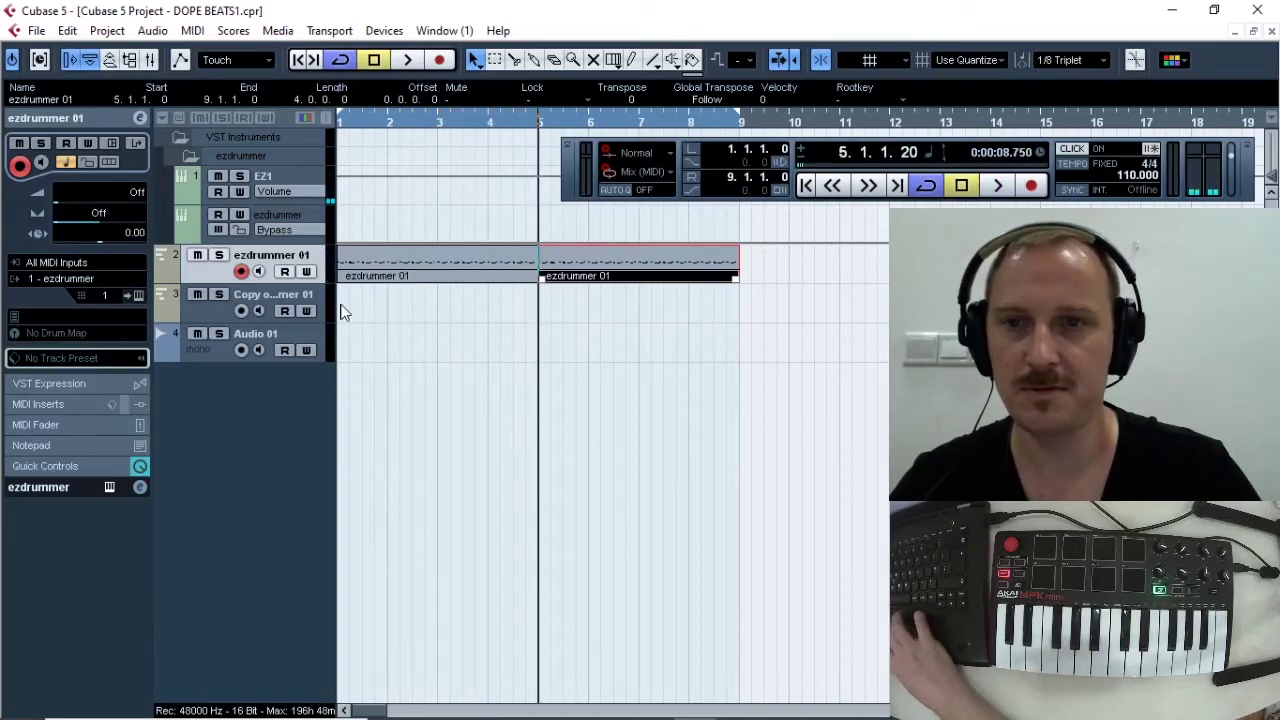
- Open the first drum part in the Key Editor and play its opening beats to check the notes
double_click(370, 262)
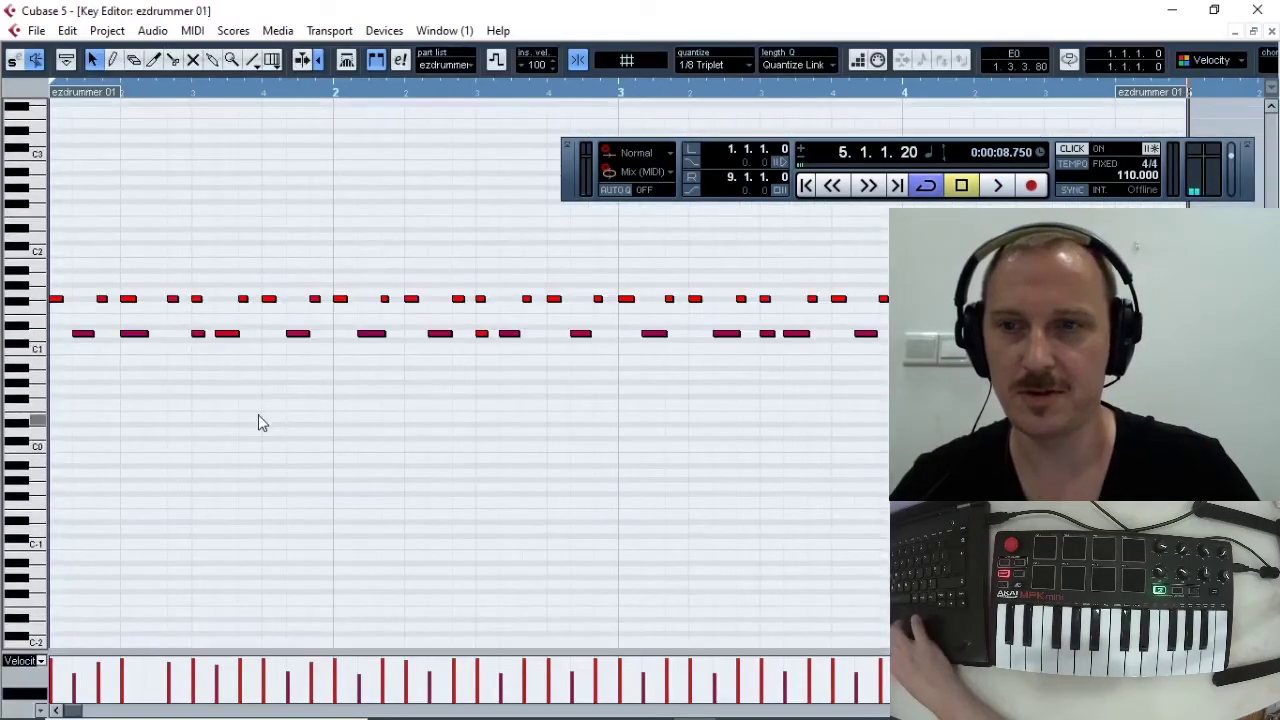
click(180, 93)
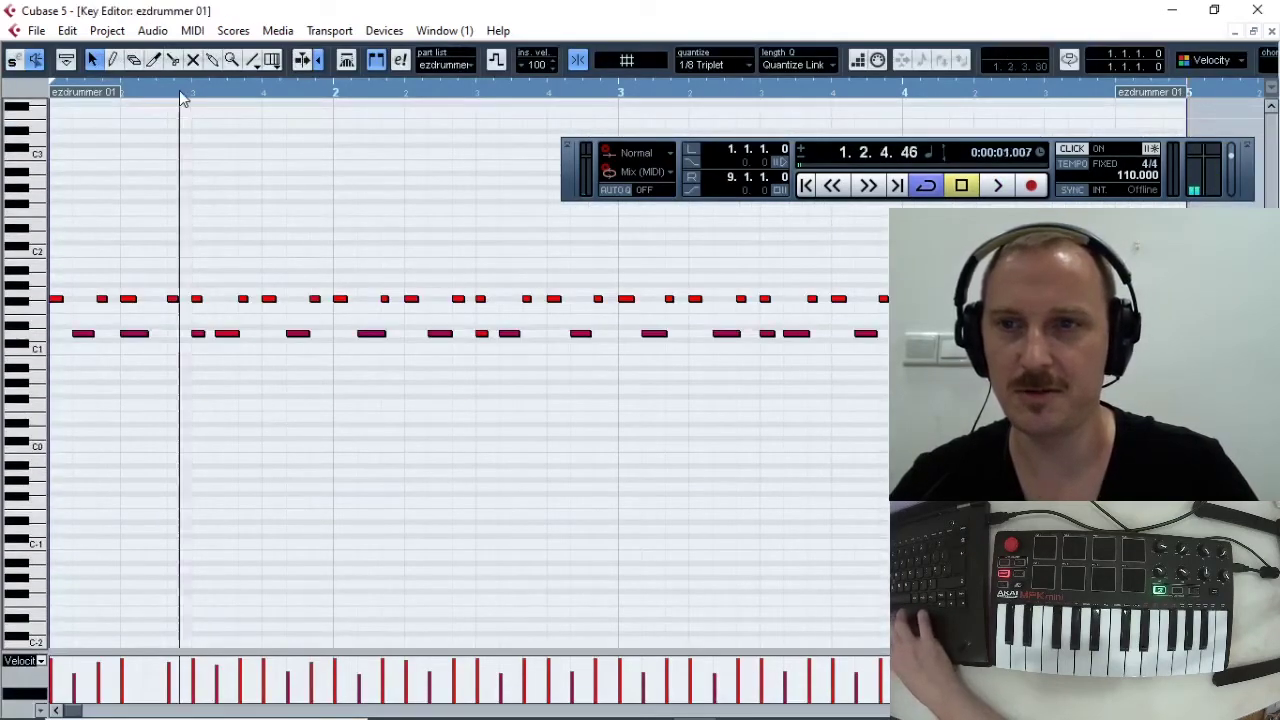
click(52, 93)
key(space)
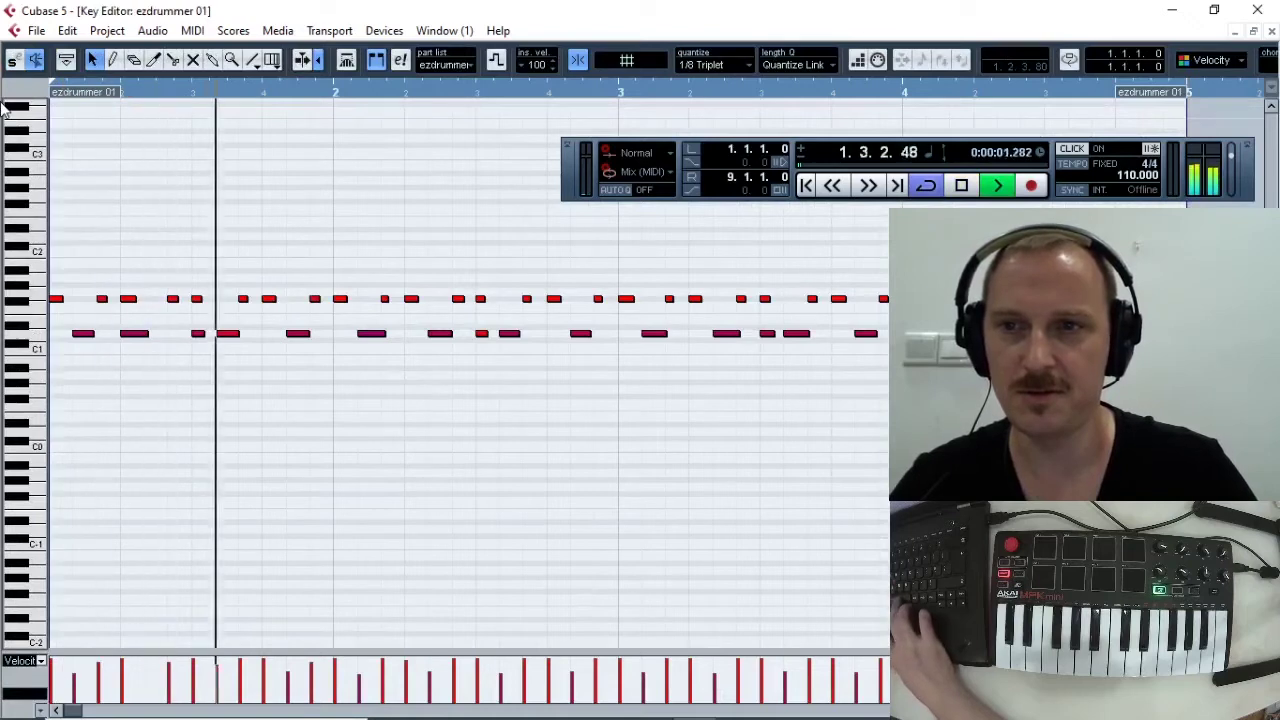
key(space)
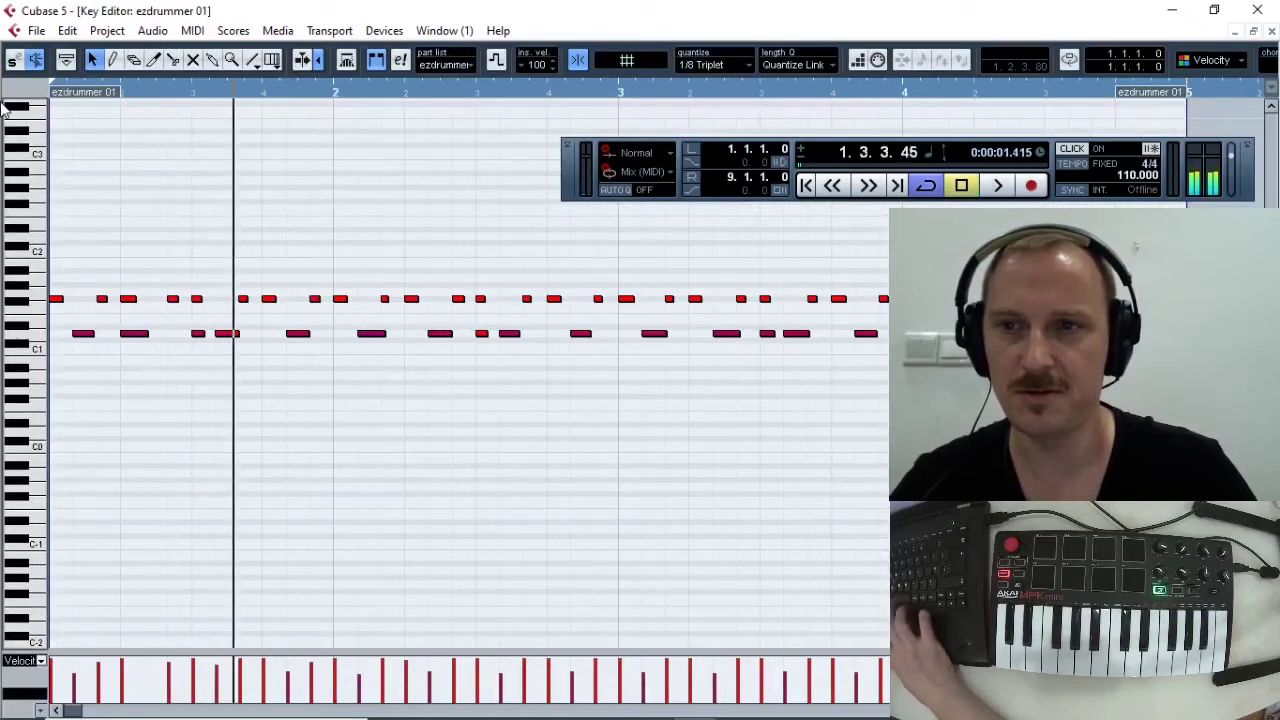
- Shift the D1 note on beat 2 of bar 1 forward by one 1/8-triplet step and close the Key Editor
click(138, 336)
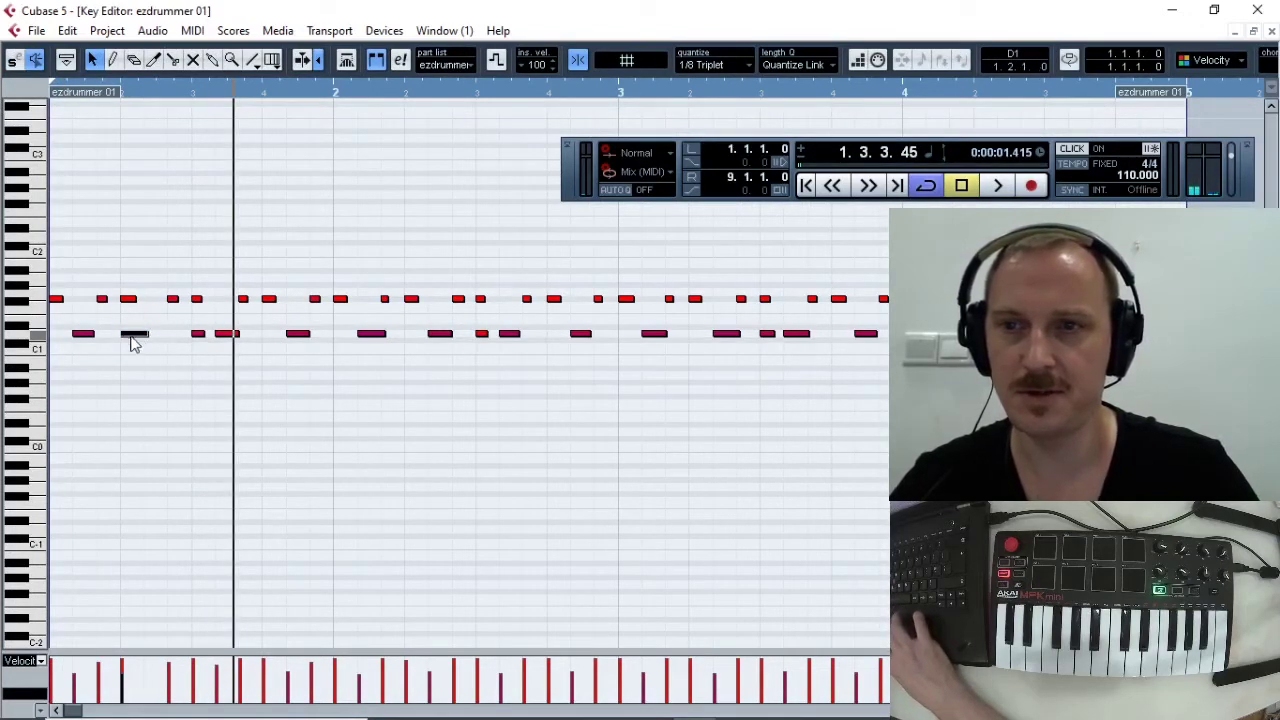
mouse_move(137, 338)
mouse_down()
mouse_move(157, 341)
mouse_move(148, 335)
mouse_up()
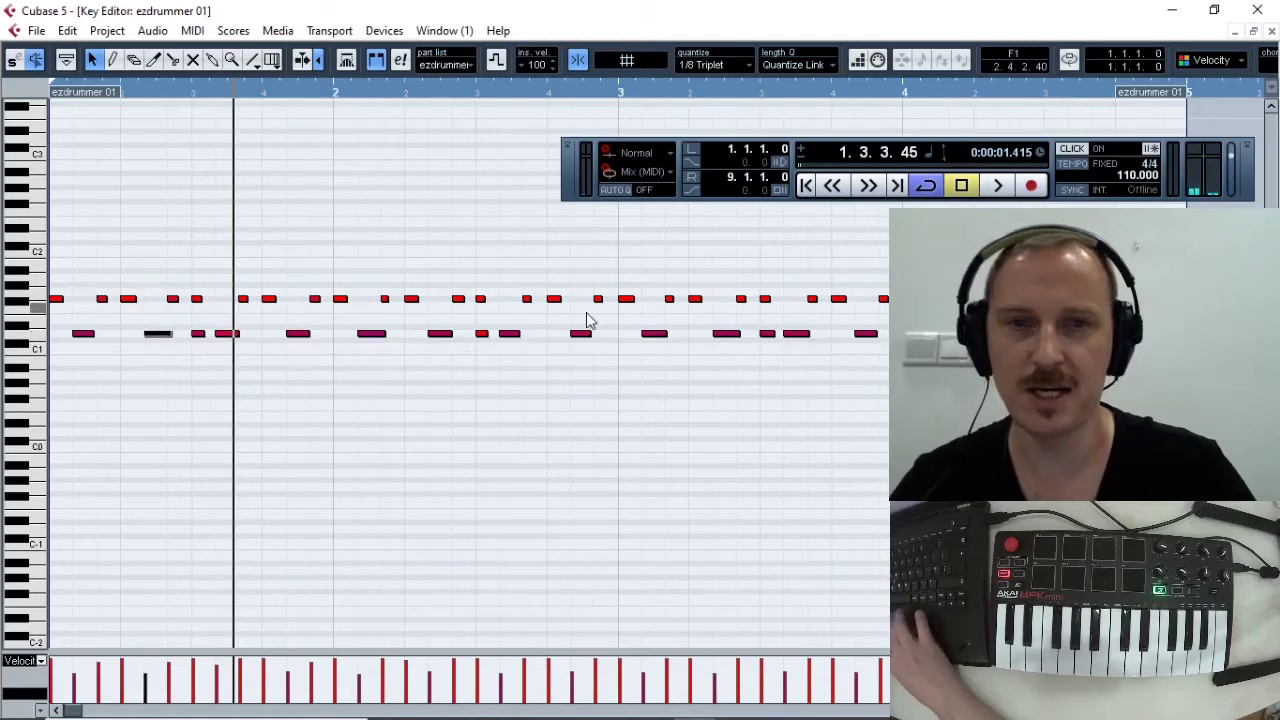
click(1272, 32)
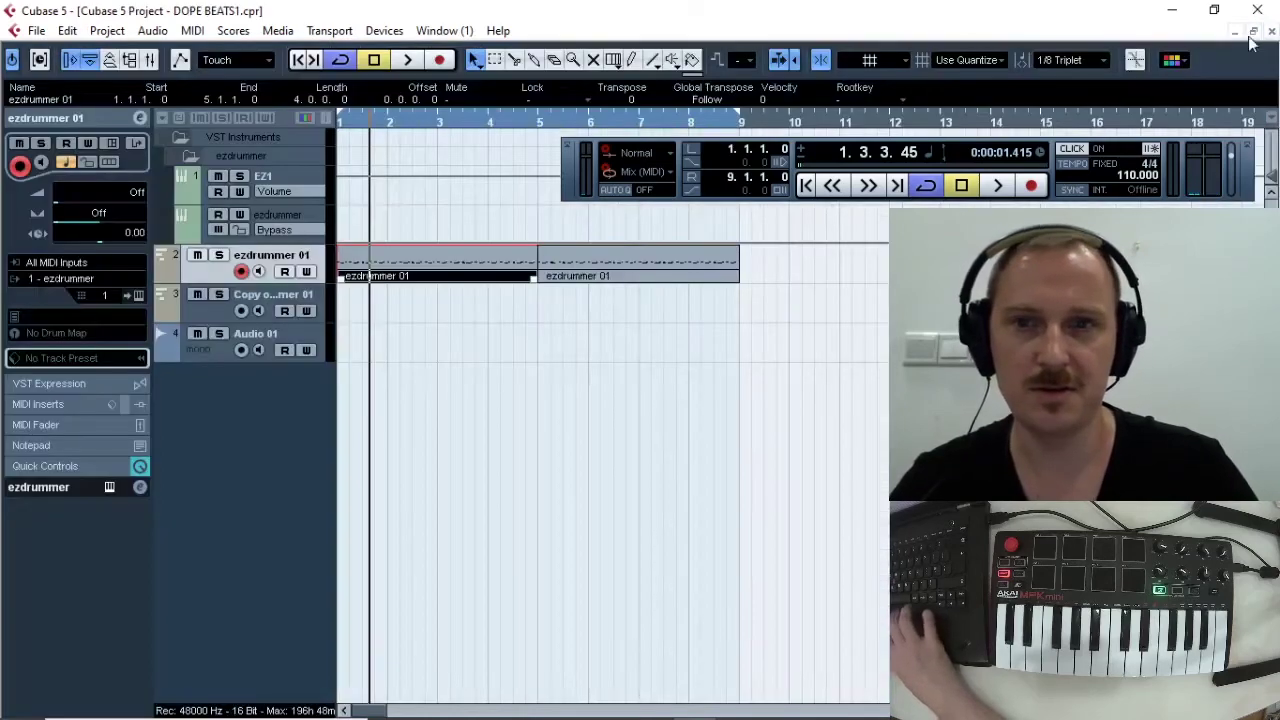
- Replace the second drum part with a duplicate of the edited first part, starting at bar 5
click(603, 270)
key(Delete)
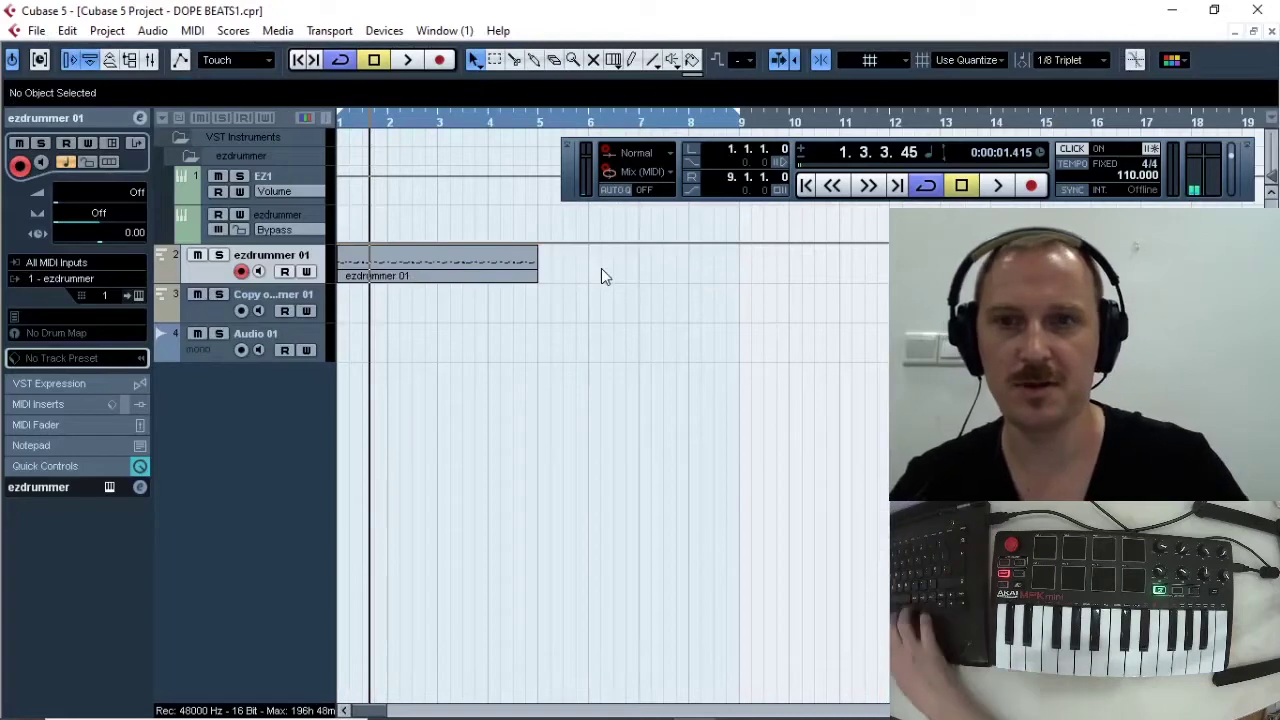
click(485, 265)
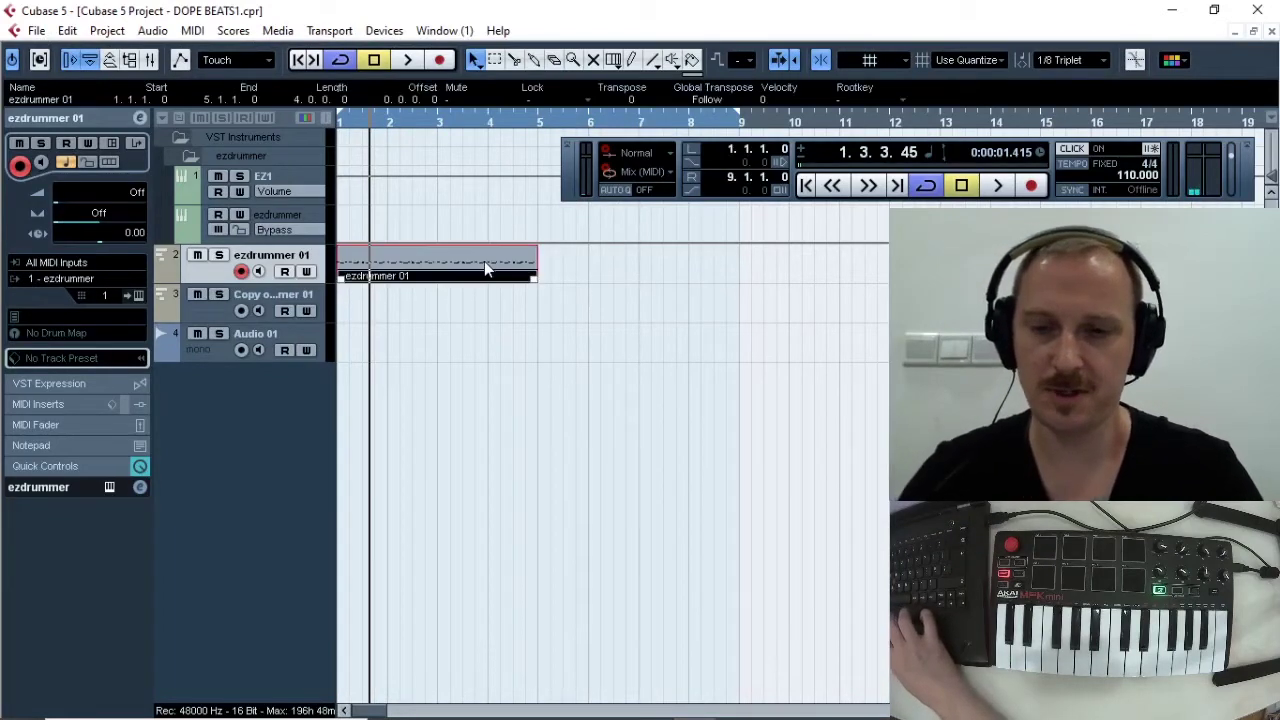
key(ctrl+d)
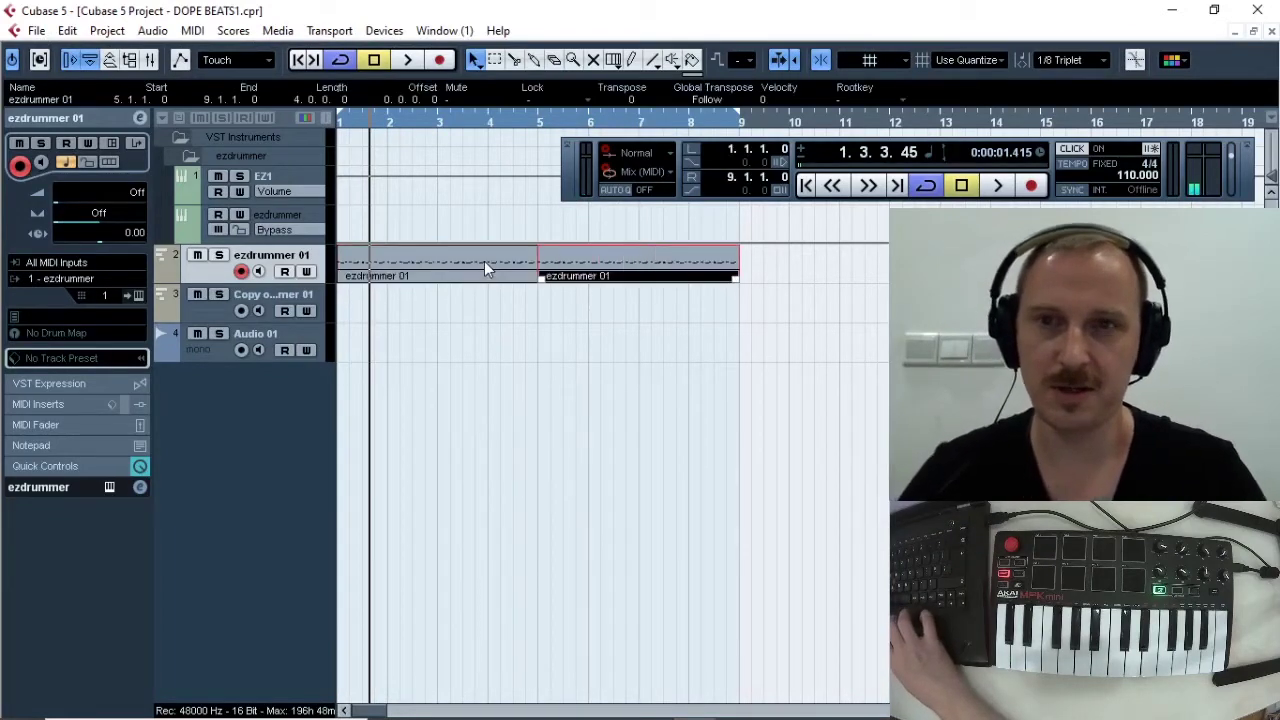
- Glue the two ezdrummer 01 parts into one eight-bar part and open it in the Key Editor
right_click(563, 266)
click(568, 279)
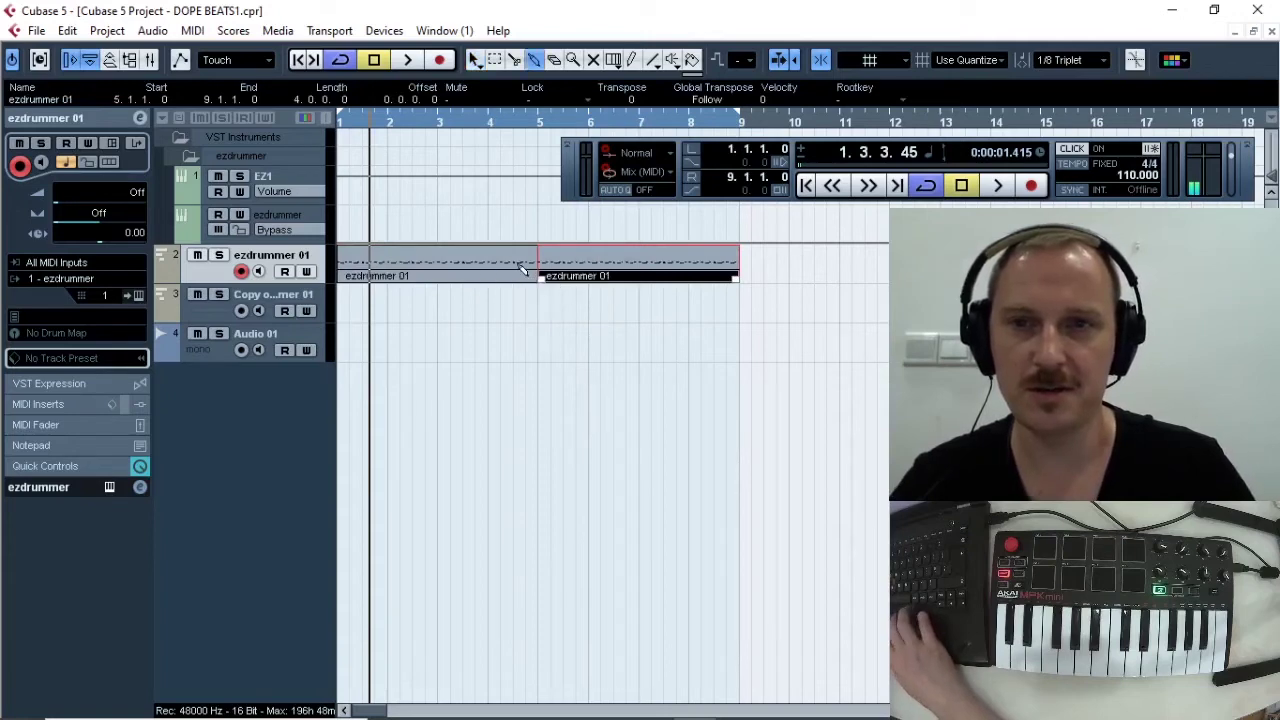
click(521, 268)
key(1)
double_click(370, 277)
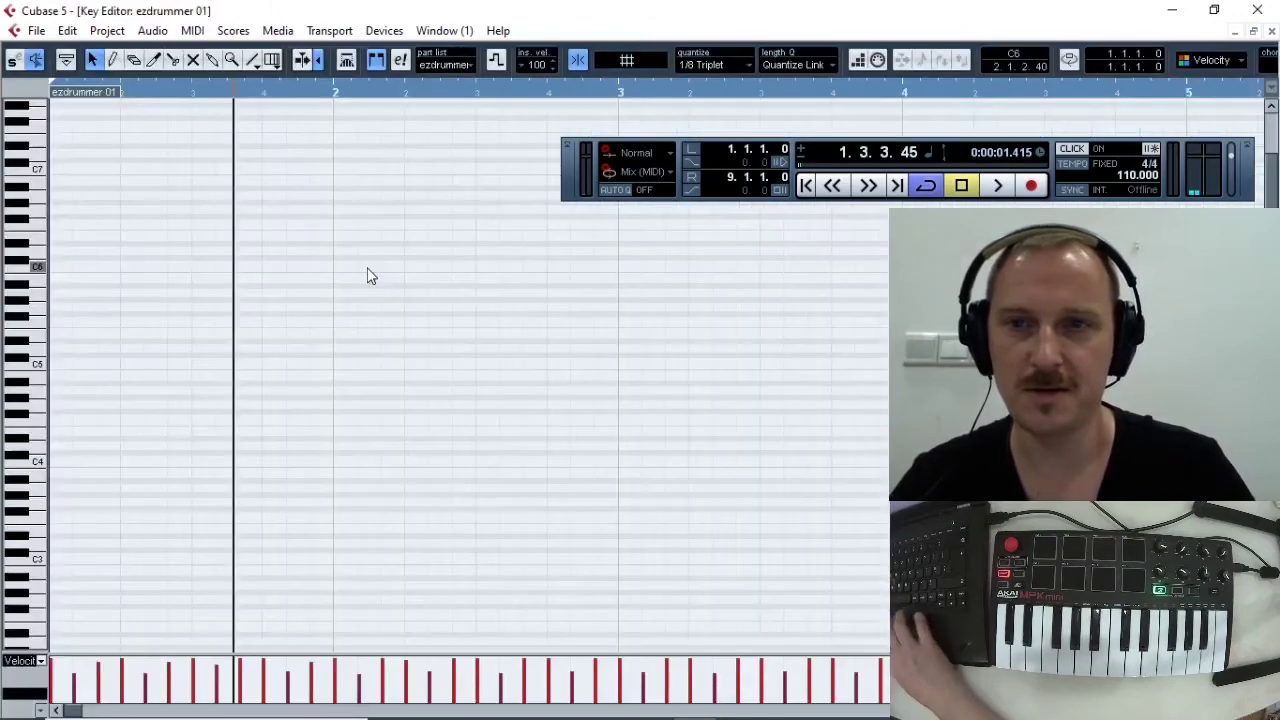
- Mute all the D1 notes across the eight-bar drum part
scroll(235, 450, down, 10)
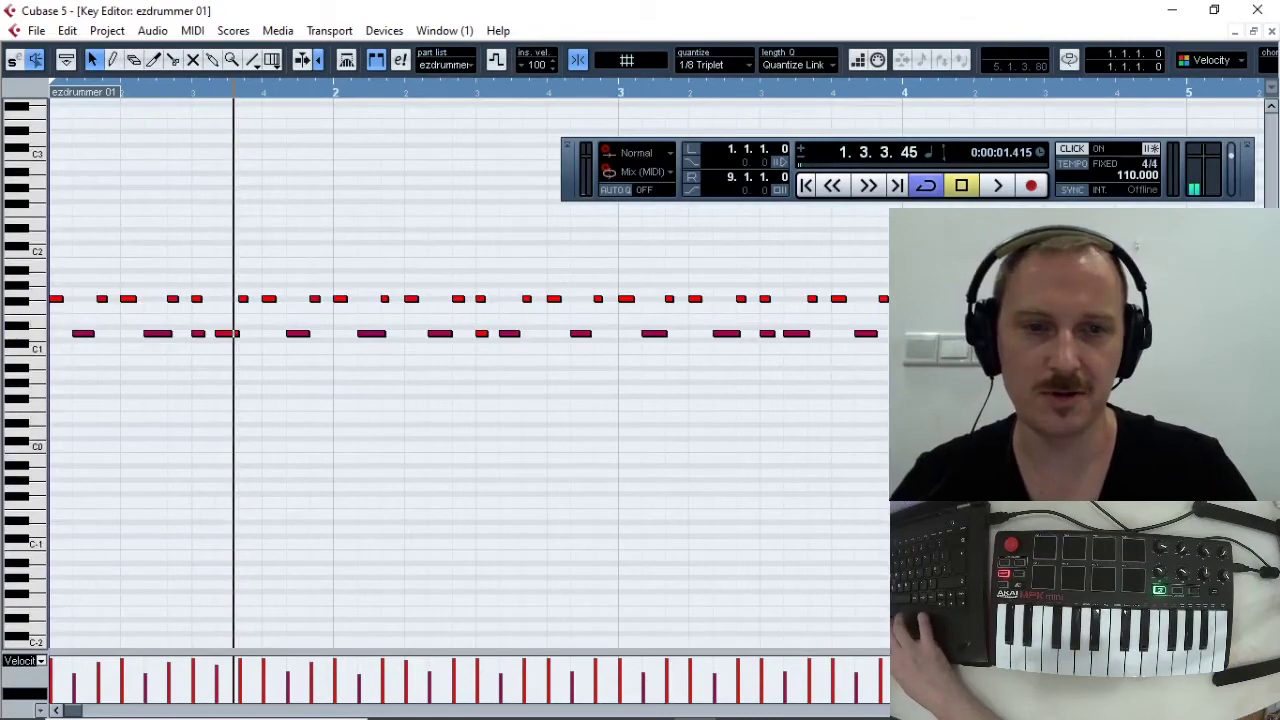
mouse_move(1210, 710)
mouse_down()
mouse_move(1175, 710)
mouse_move(1210, 710)
mouse_move(1197, 710)
mouse_up()
right_click(367, 391)
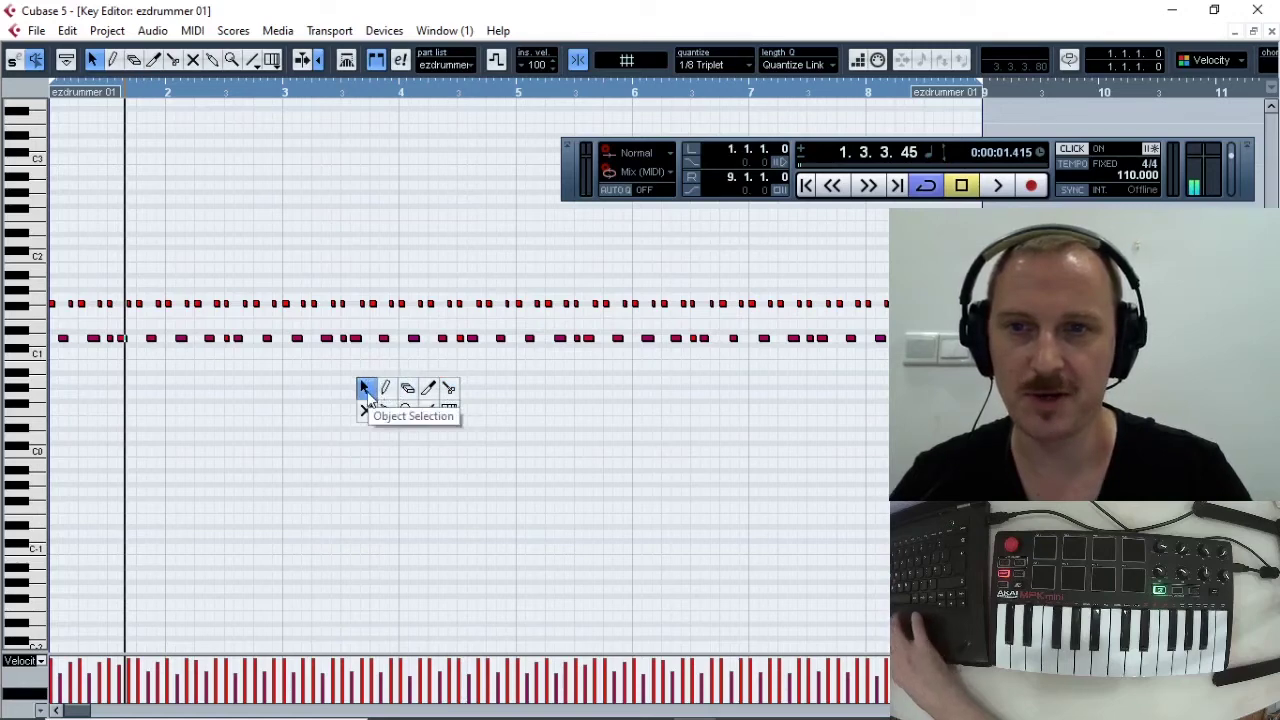
click(366, 392)
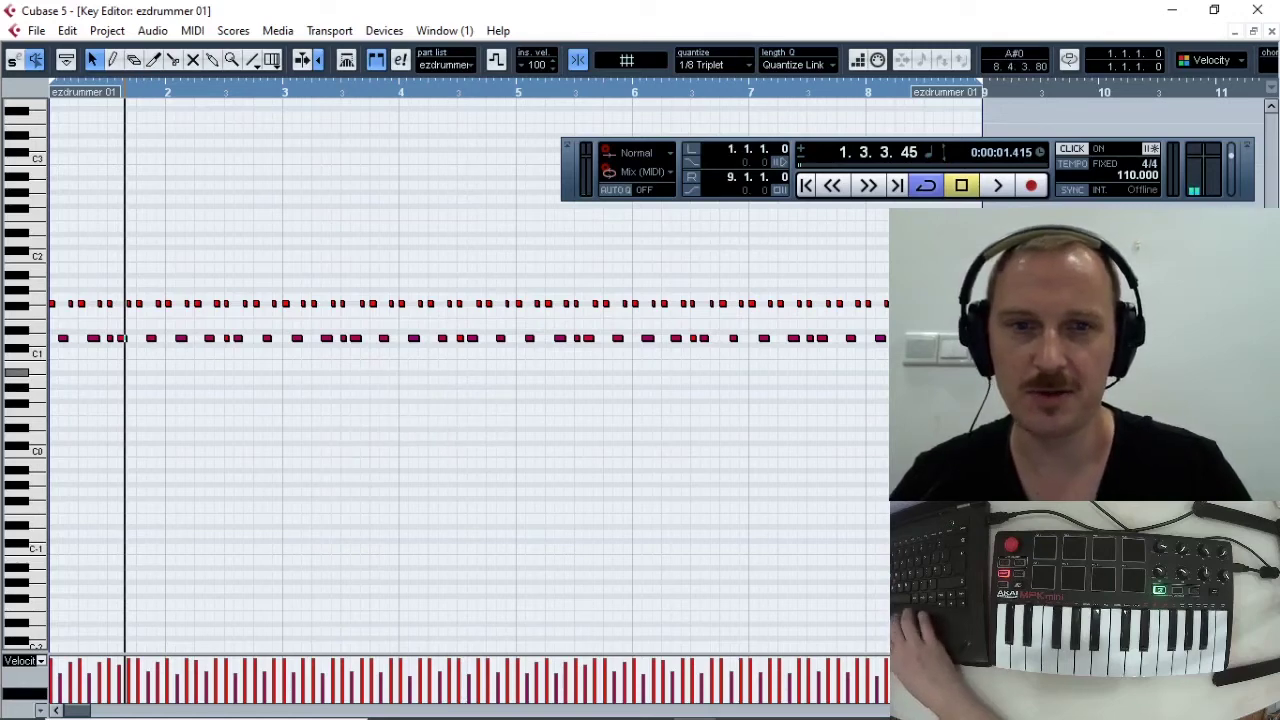
key(7)
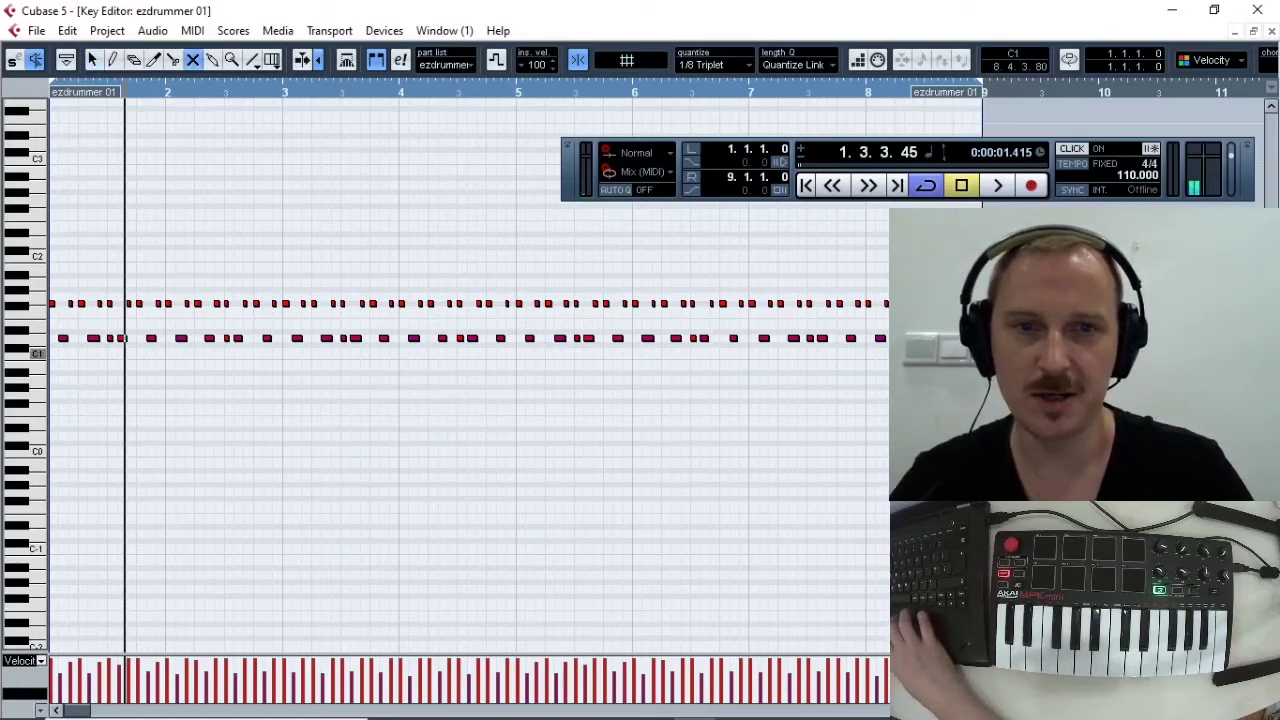
drag(888, 350, 48, 327)
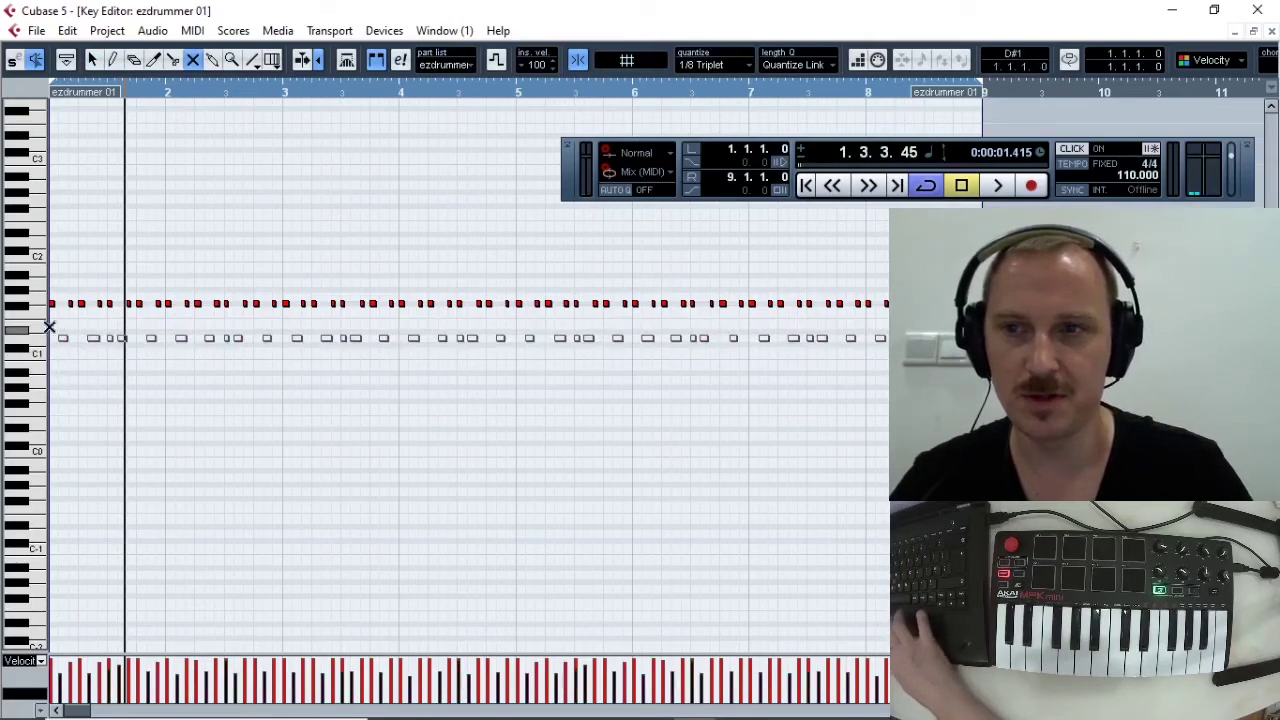
- Shorten the cycle range to end at bar 5 and close the Key Editor
drag(174, 95, 40, 145)
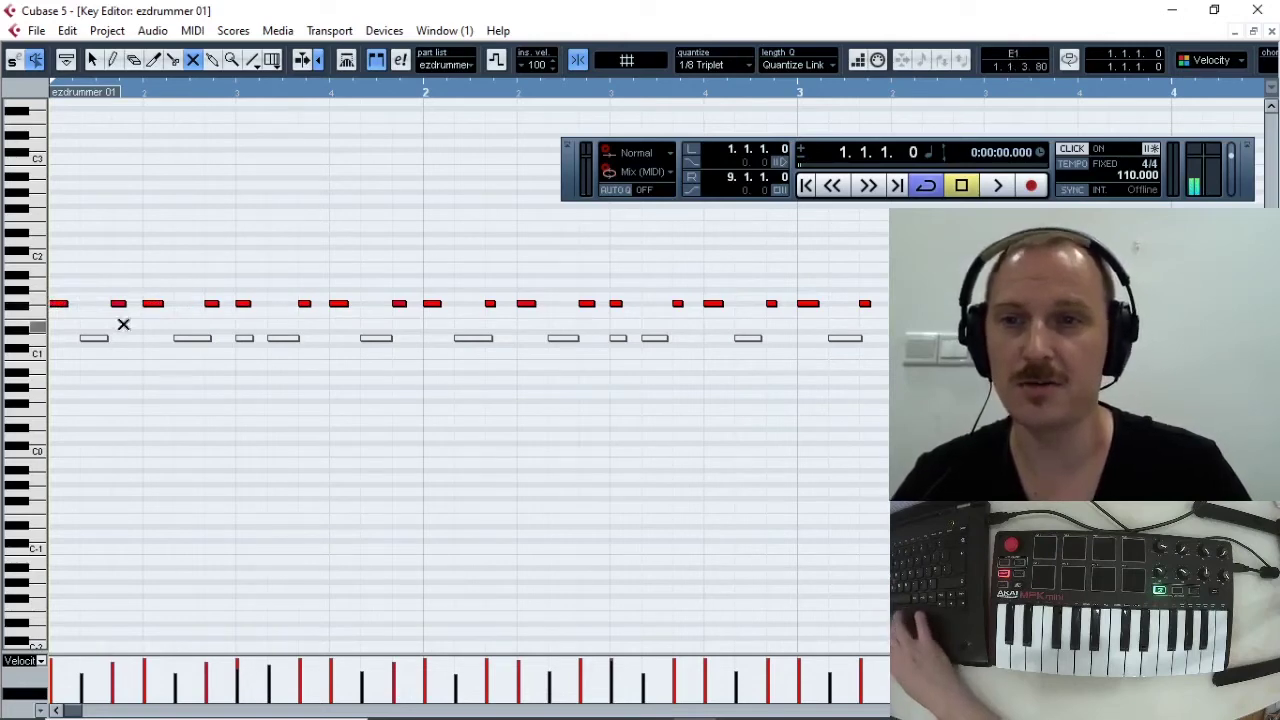
right_click(179, 484)
click(200, 482)
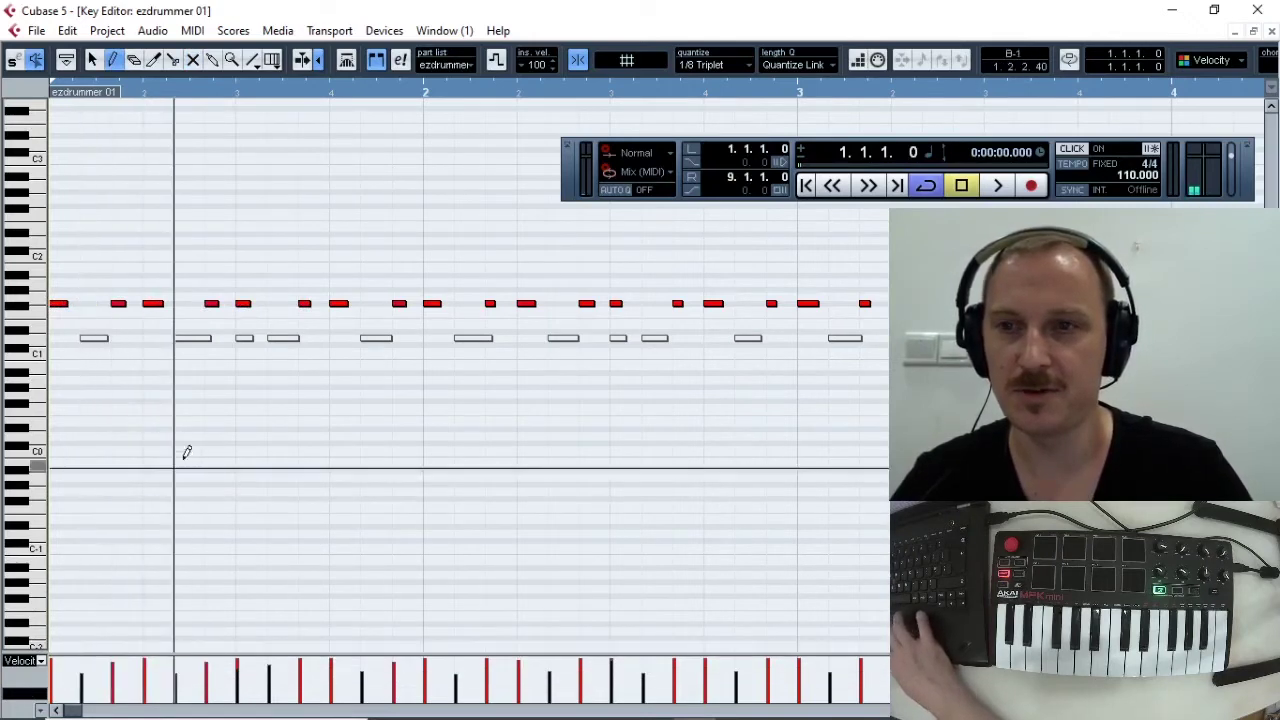
key(g)
key(g)
key(g)
key(g)
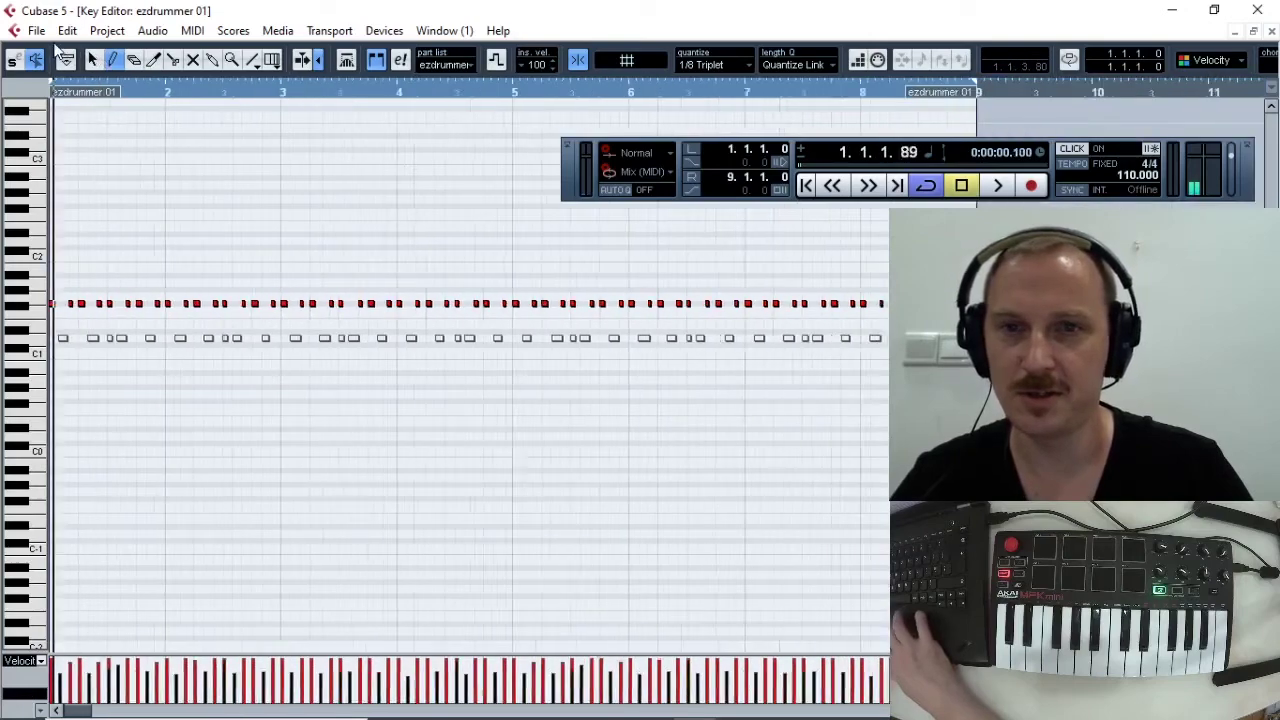
key(h)
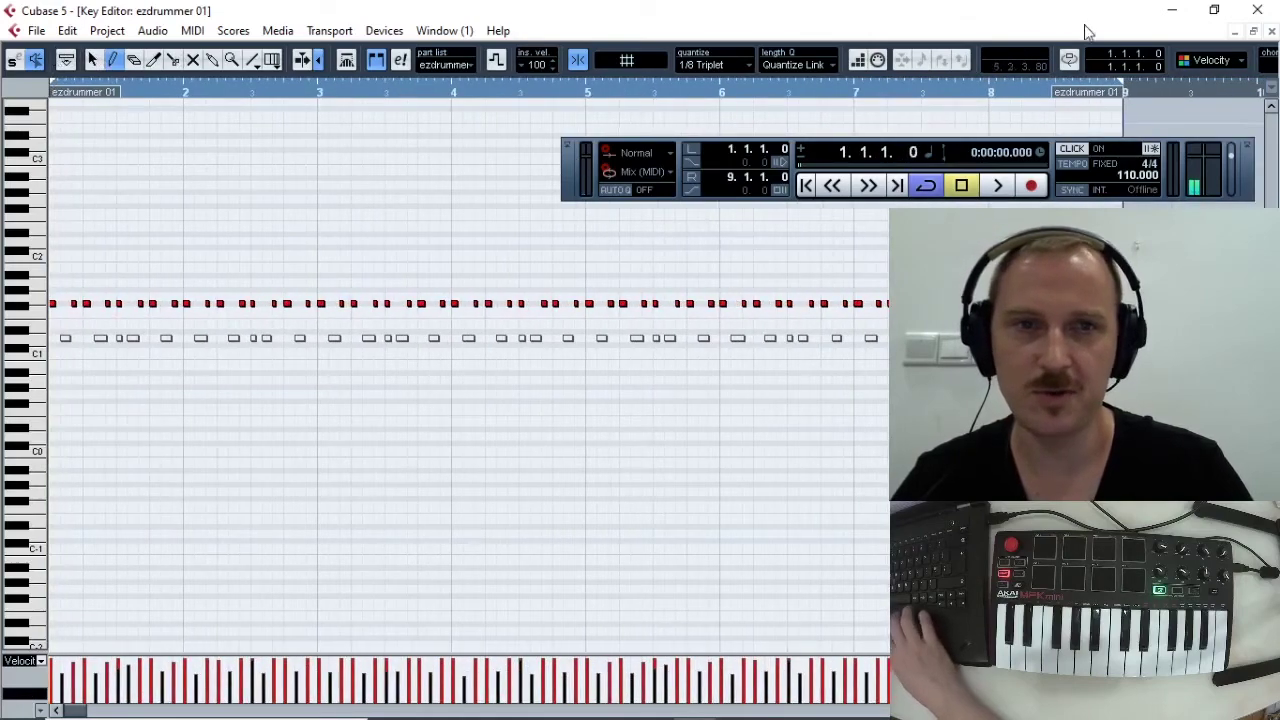
drag(1123, 91, 573, 100)
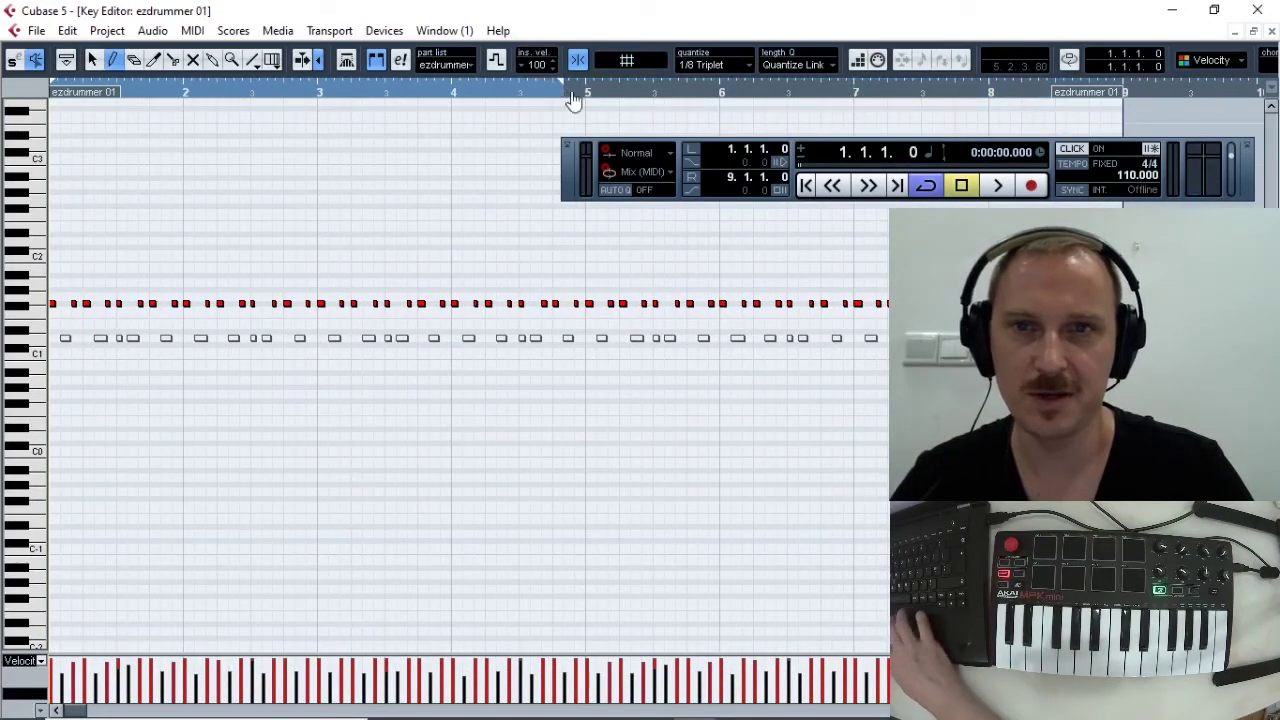
click(1272, 31)
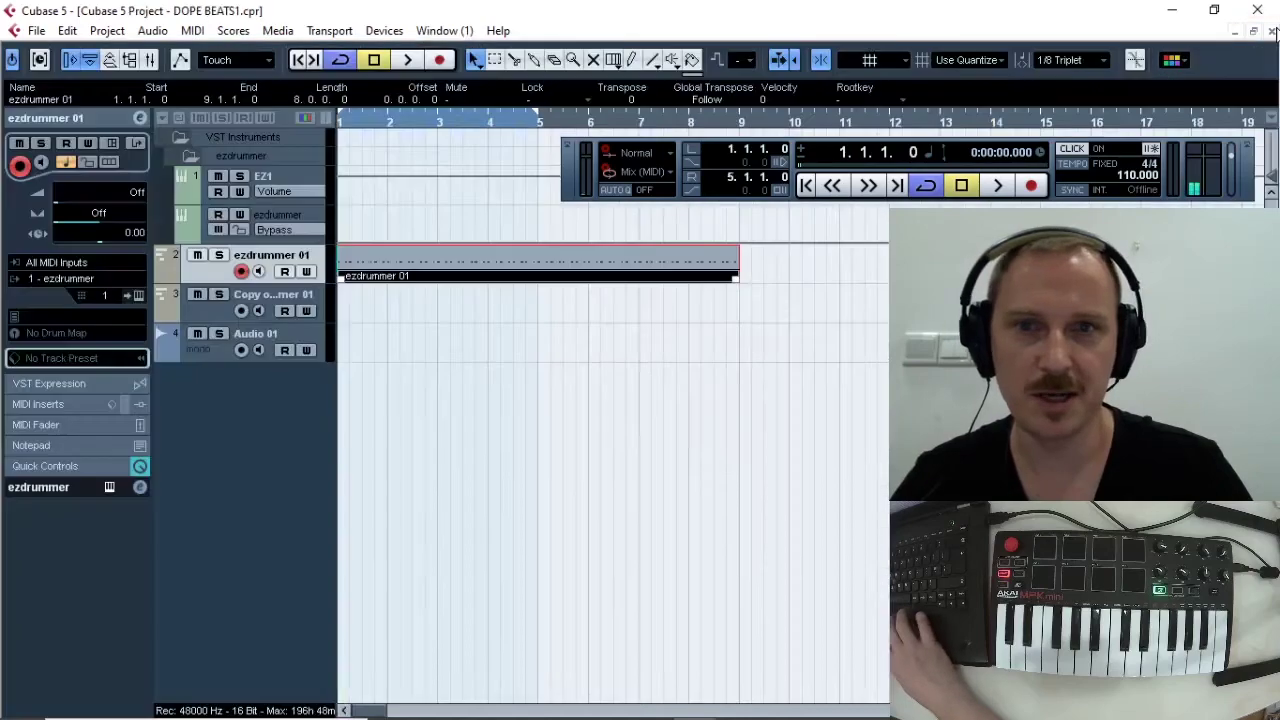
- Split the drum part at bar 5 and delete its second half
right_click(480, 340)
click(520, 343)
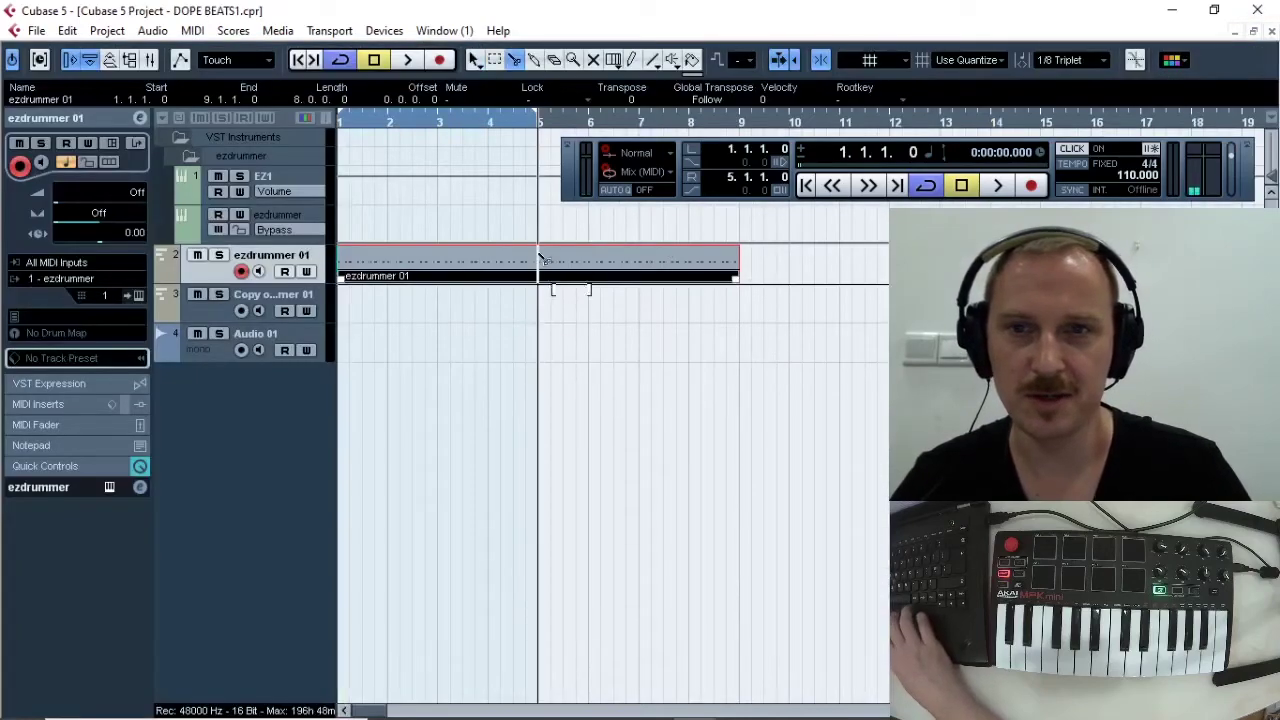
click(538, 258)
key(Delete)
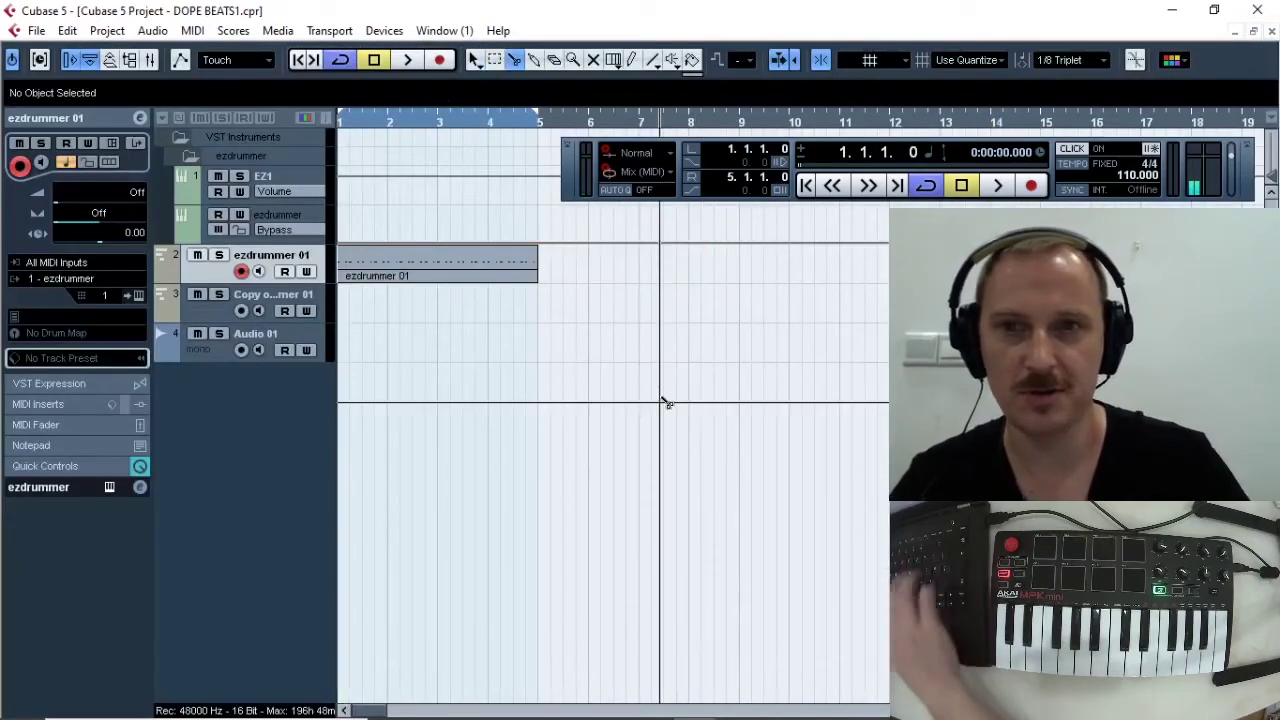
- Open the four-bar drum part in the Key Editor and lower the velocities of the off-beat F#1 notes
right_click(422, 328)
click(417, 323)
double_click(409, 274)
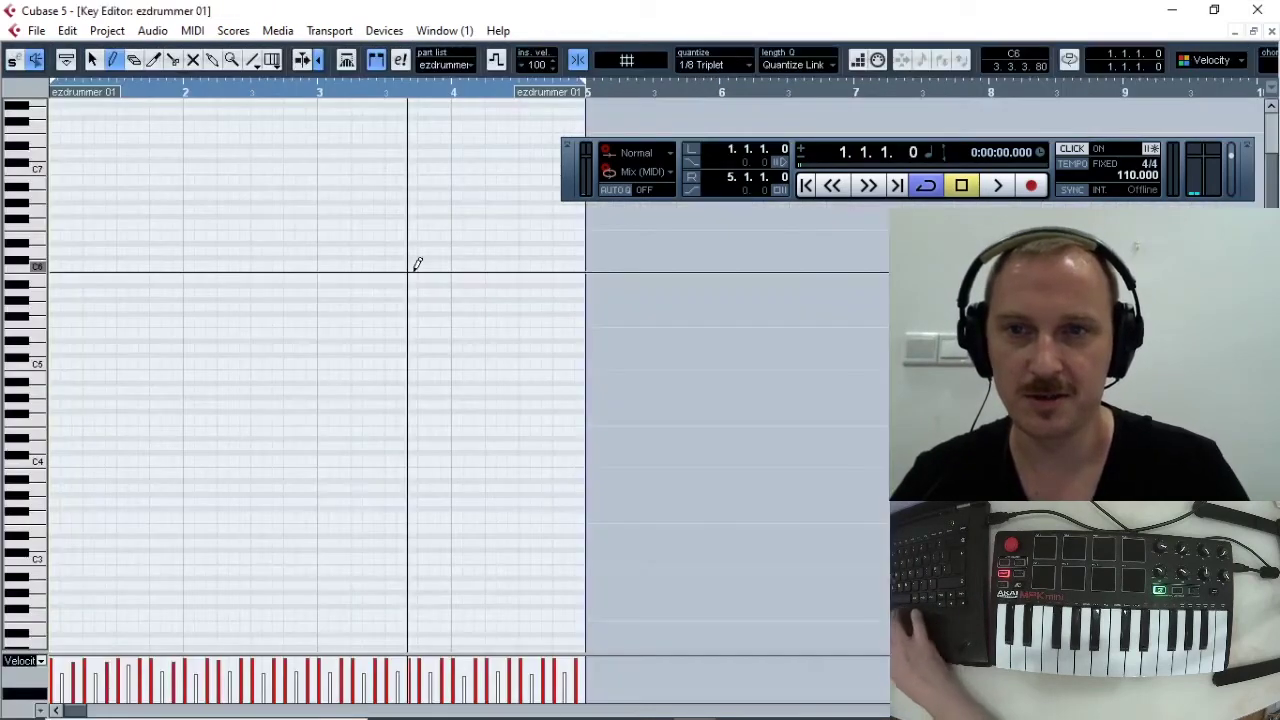
scroll(400, 351, down, 5)
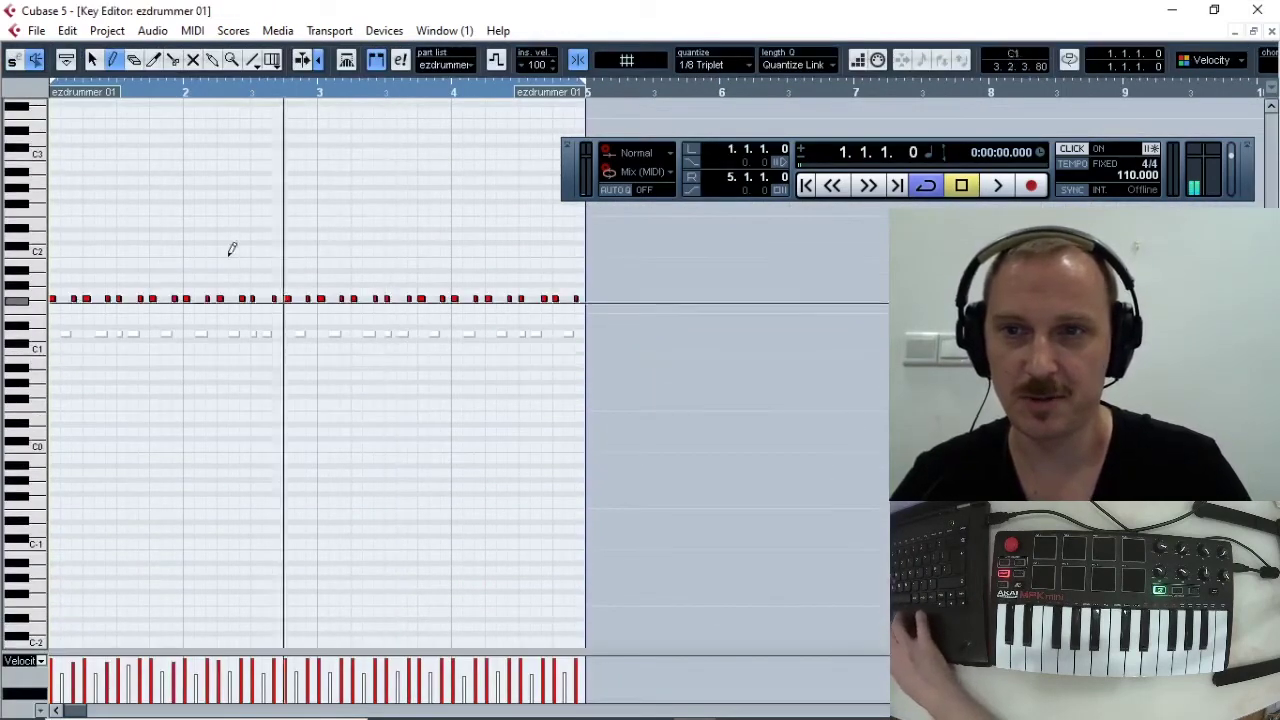
key(h)
key(h)
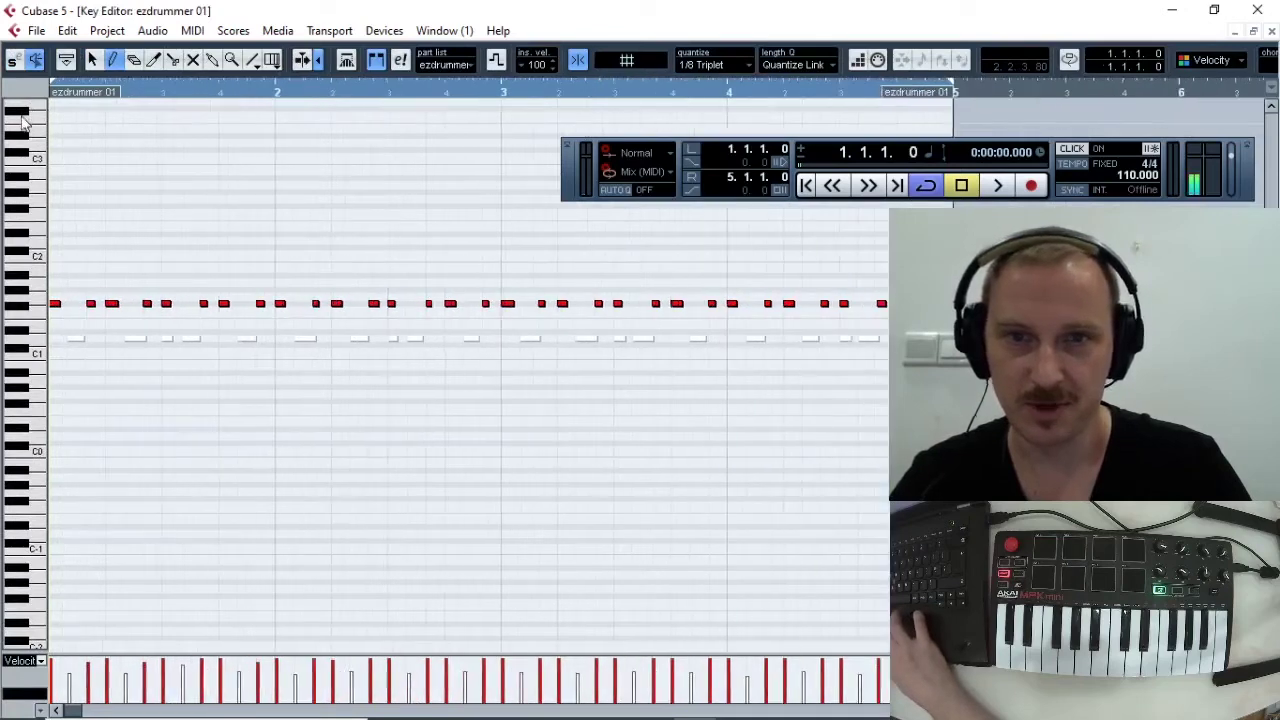
key(g)
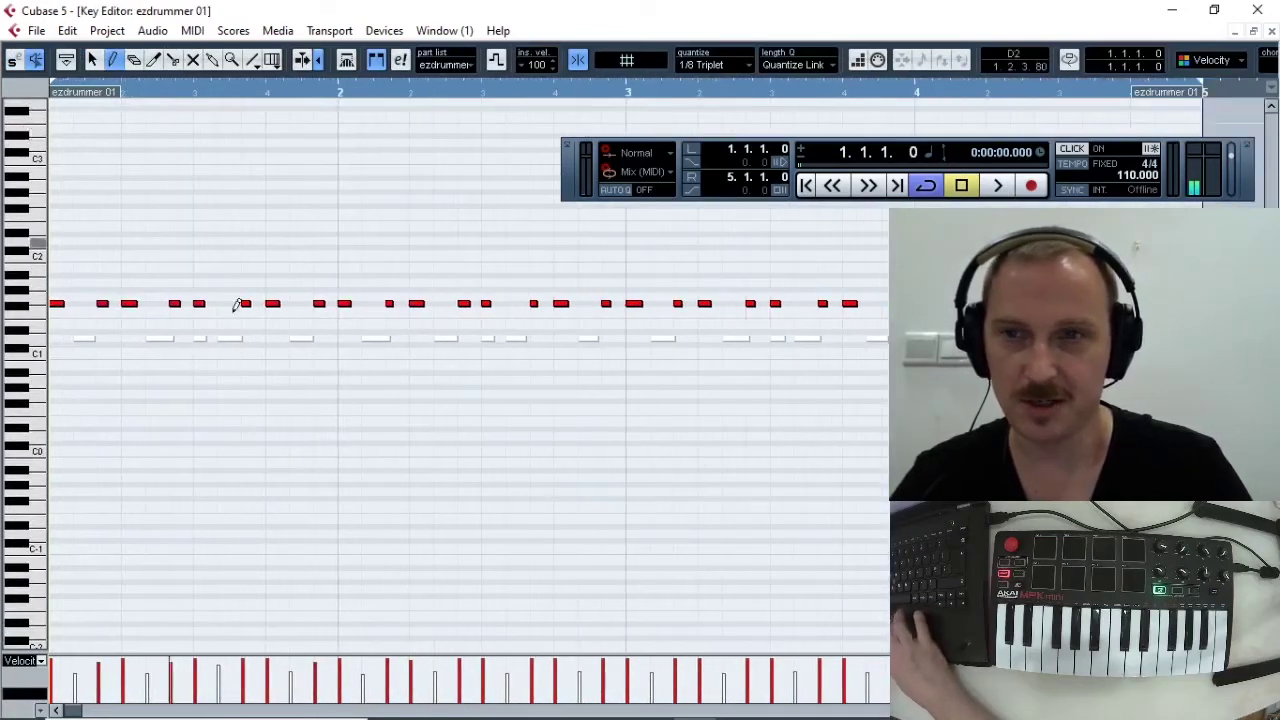
right_click(195, 418)
click(192, 409)
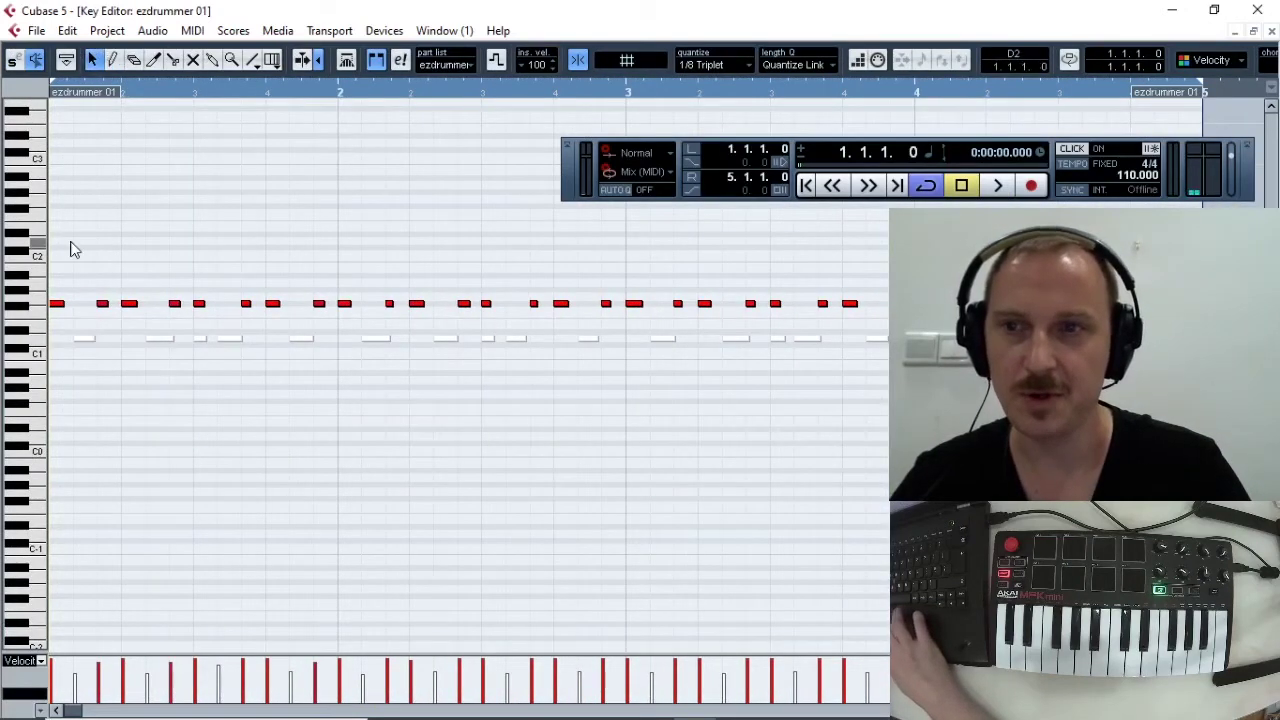
drag(55, 283, 895, 318)
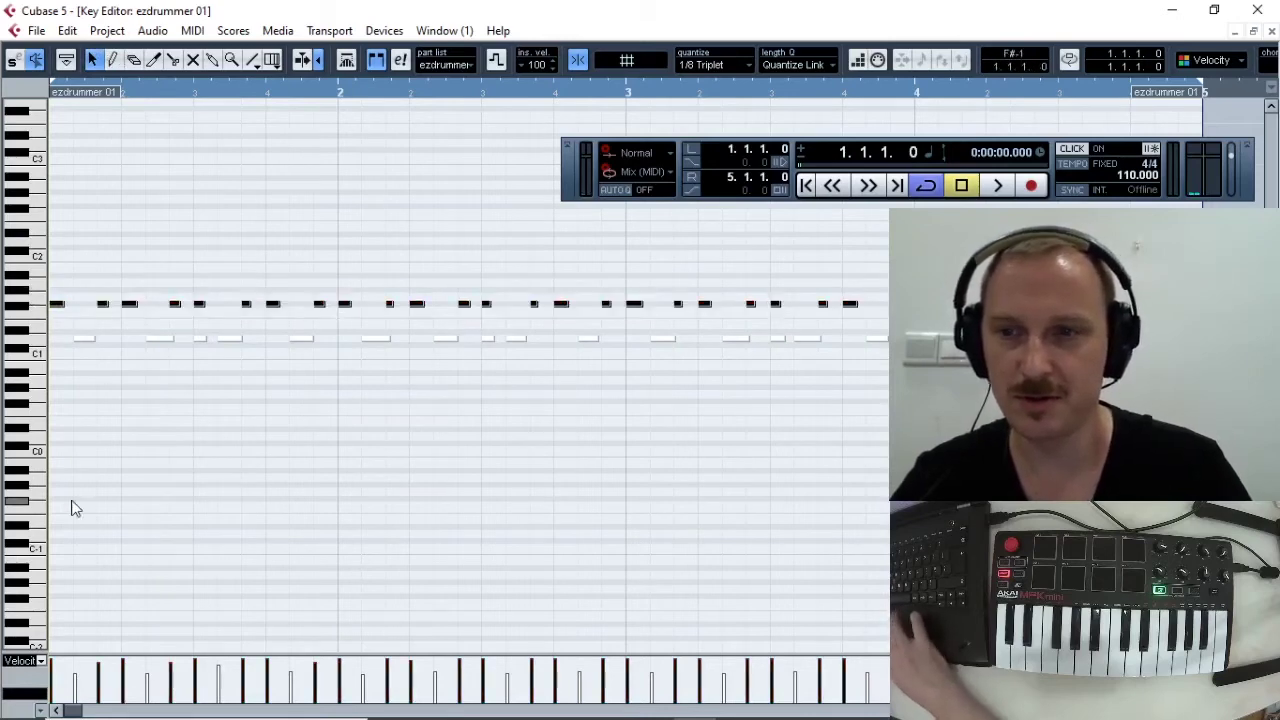
mouse_move(123, 676)
mouse_down()
mouse_move(110, 663)
mouse_move(340, 662)
mouse_up()
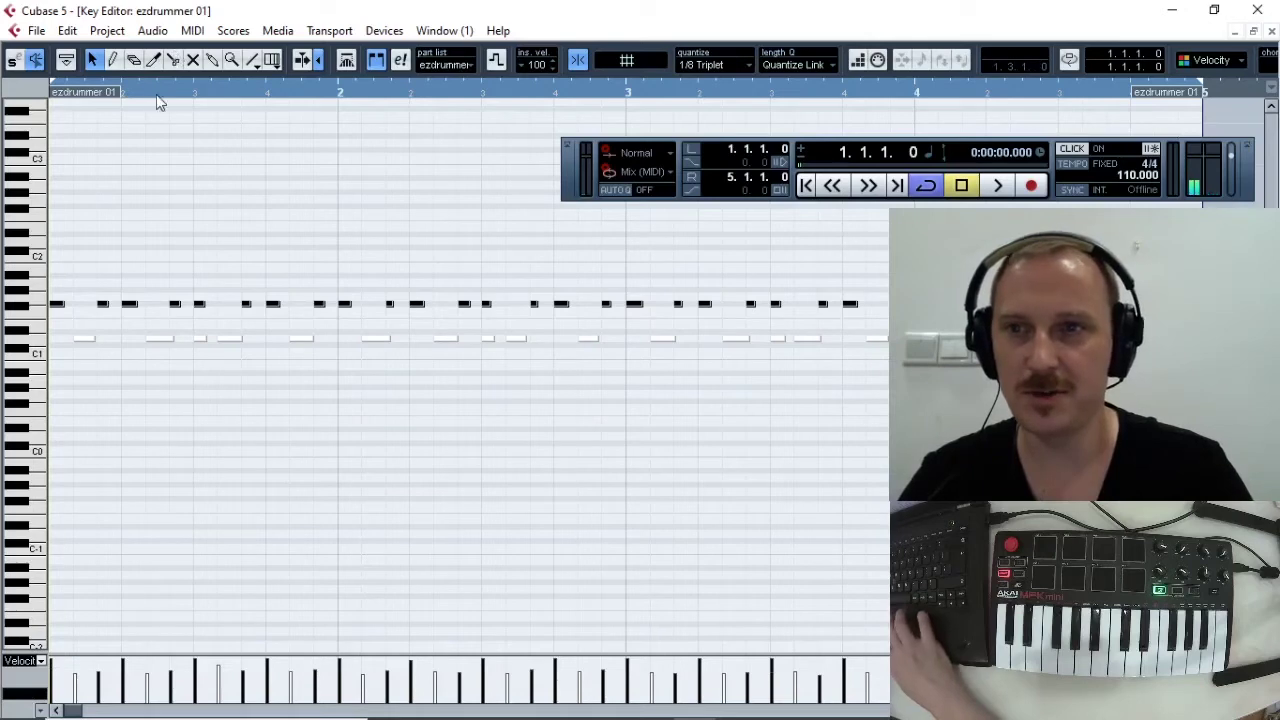
- Play the part from bar 1 to check the F#1 velocities, turning off the metronome click
key(space)
key(space)
key(space)
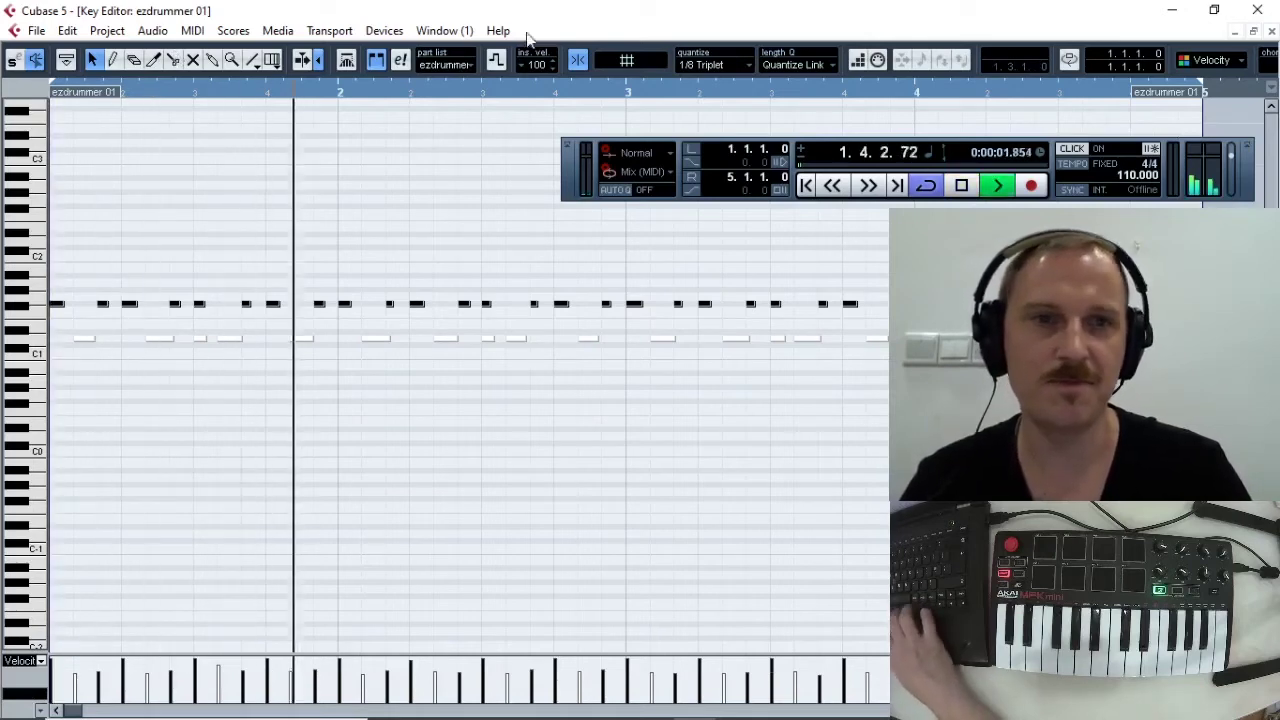
click(1066, 150)
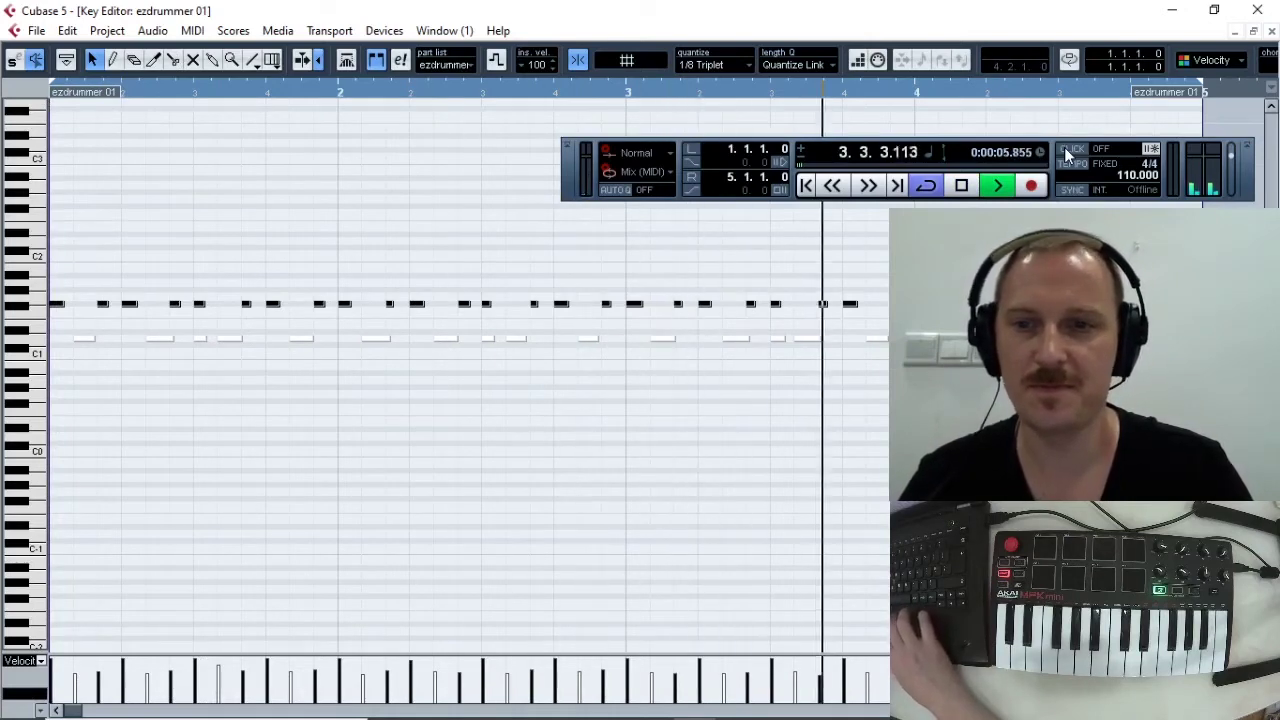
key(space)
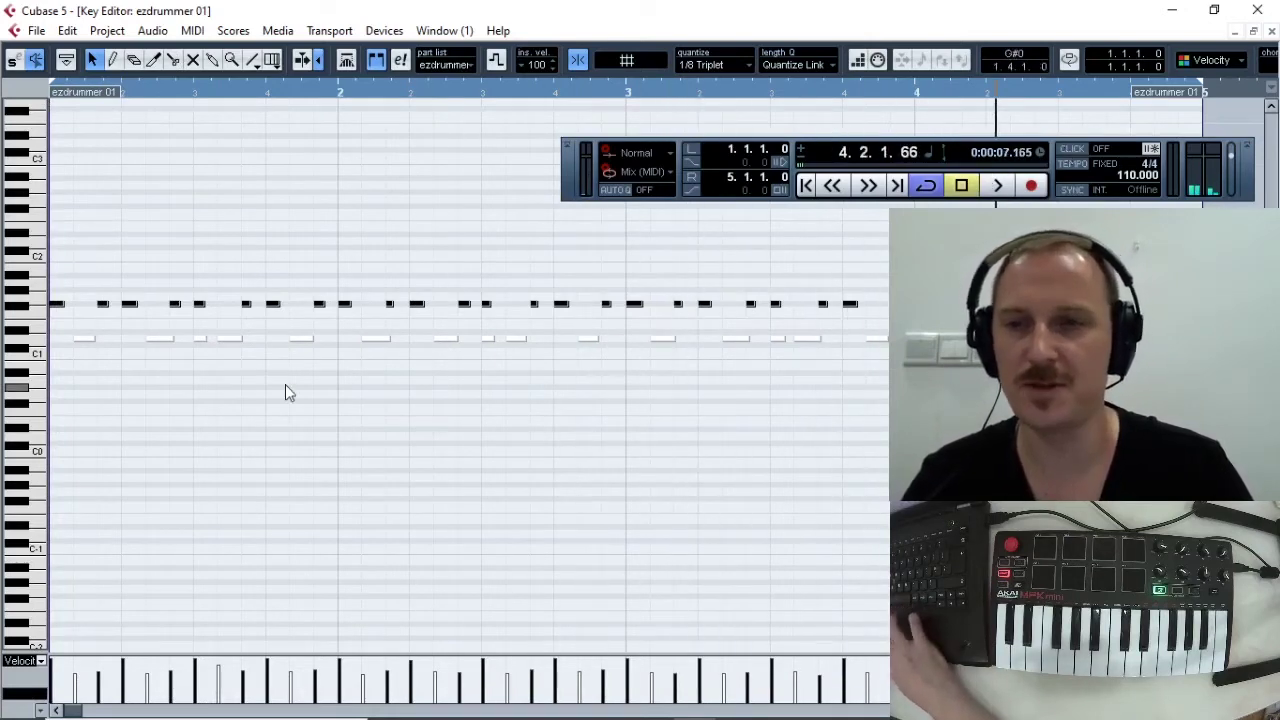
- Mute all the F#1 notes and unmute all the D1 notes
right_click(140, 441)
click(143, 456)
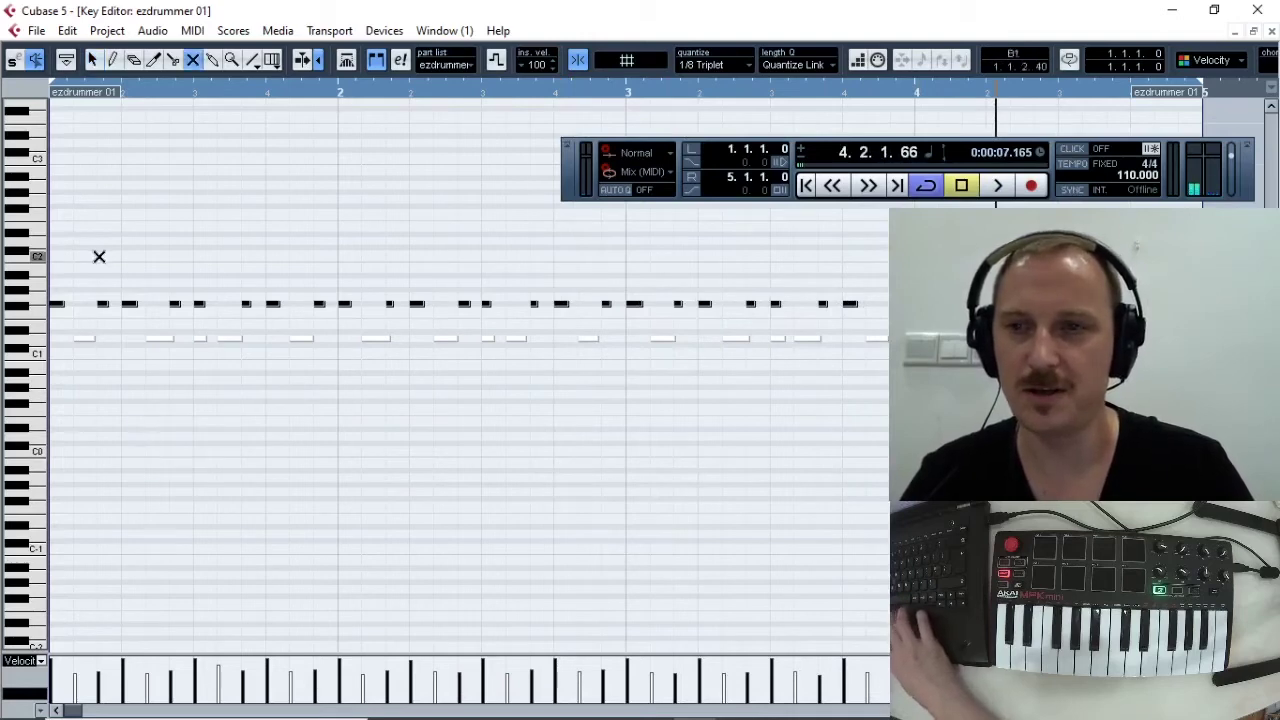
ctrl+click(44, 299)
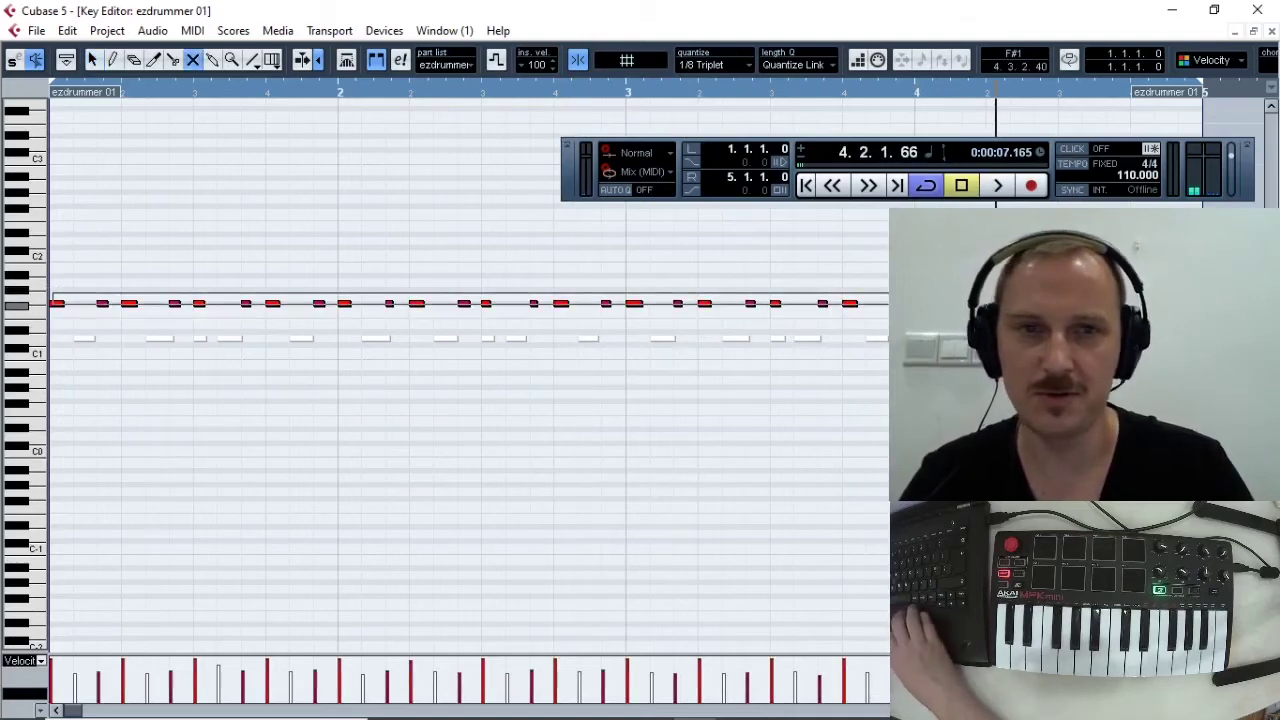
drag(1203, 318, 64, 349)
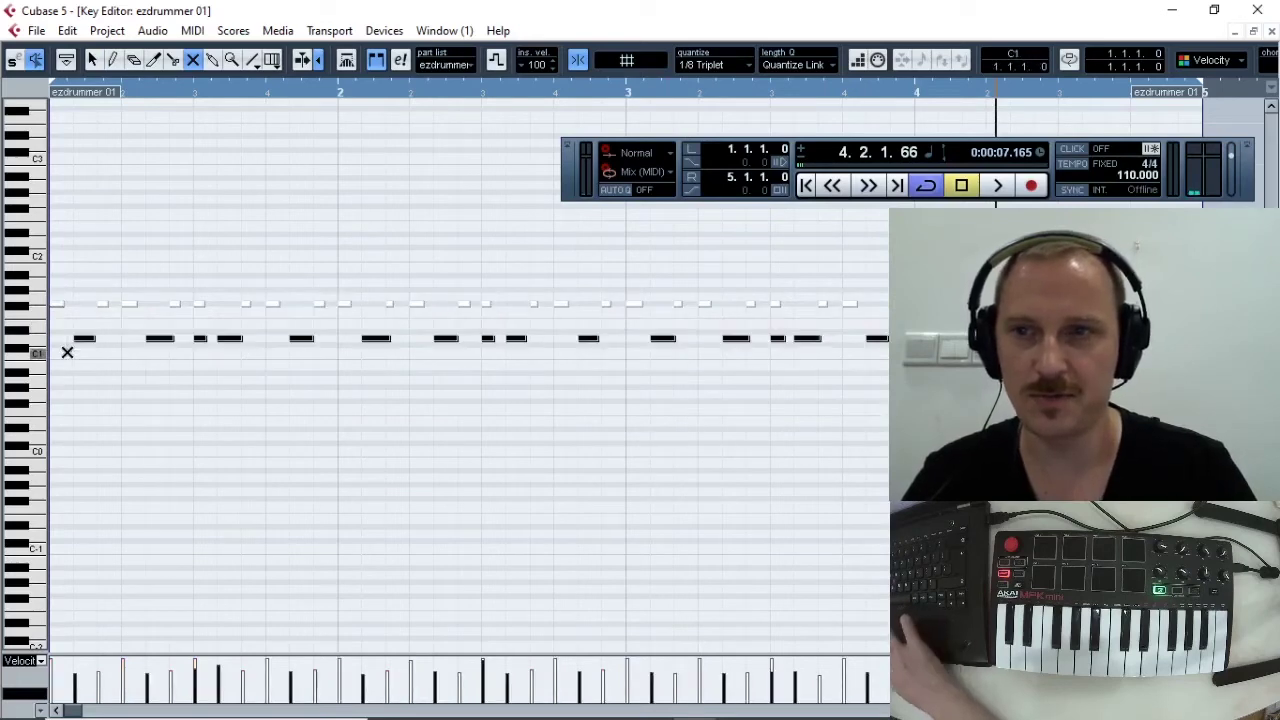
- Accent the D1 notes on beat 3 of each bar and lower the other D1 velocities to about 41
right_click(283, 514)
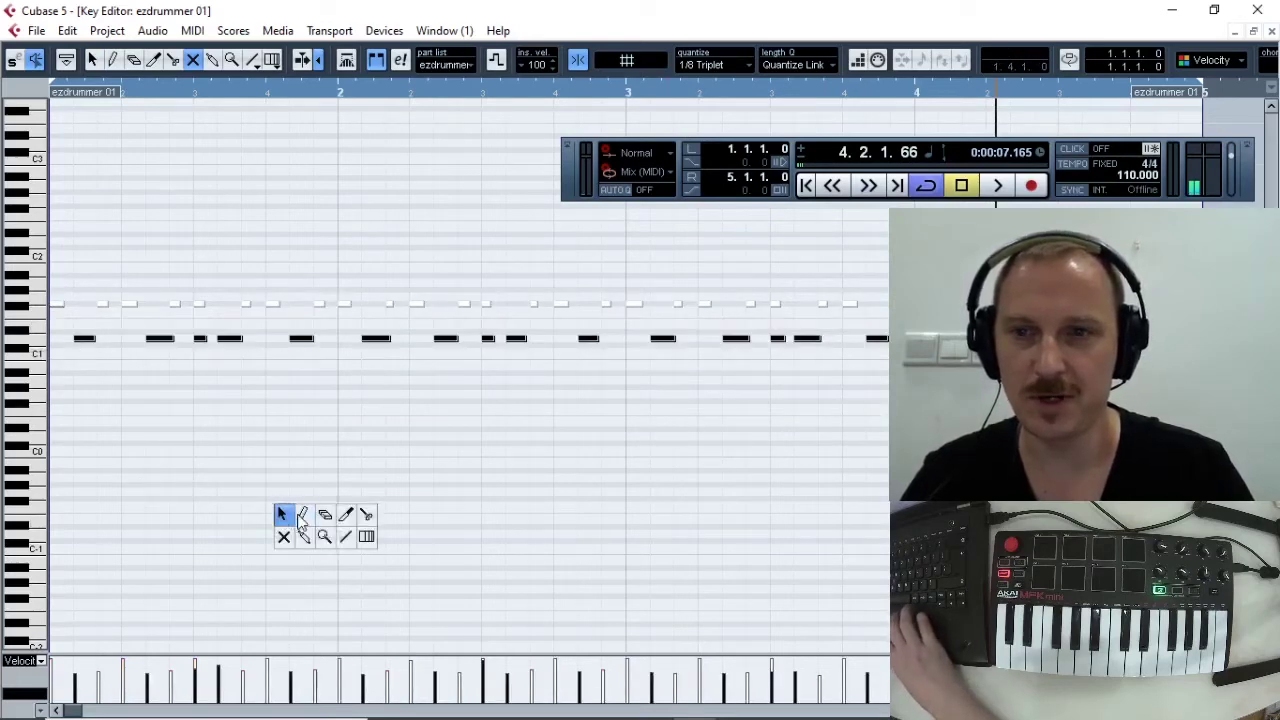
click(303, 514)
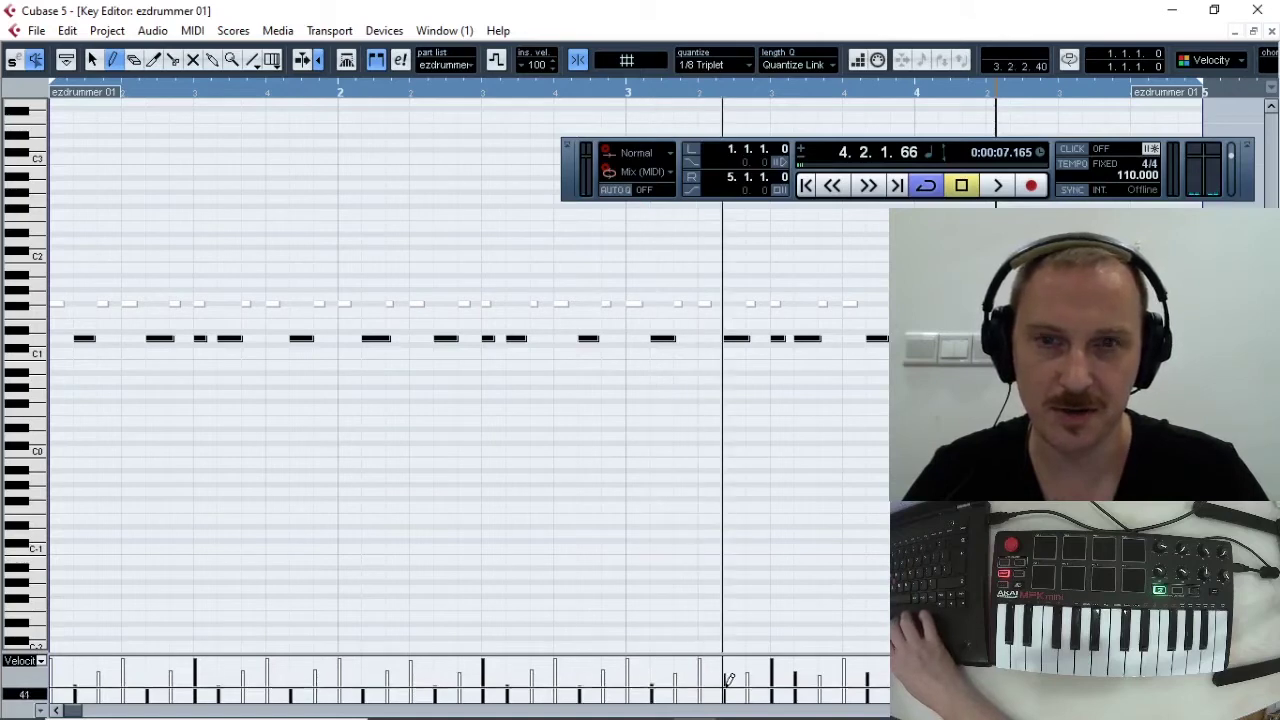
mouse_move(809, 677)
mouse_down()
mouse_move(1155, 680)
mouse_move(1059, 680)
mouse_up()
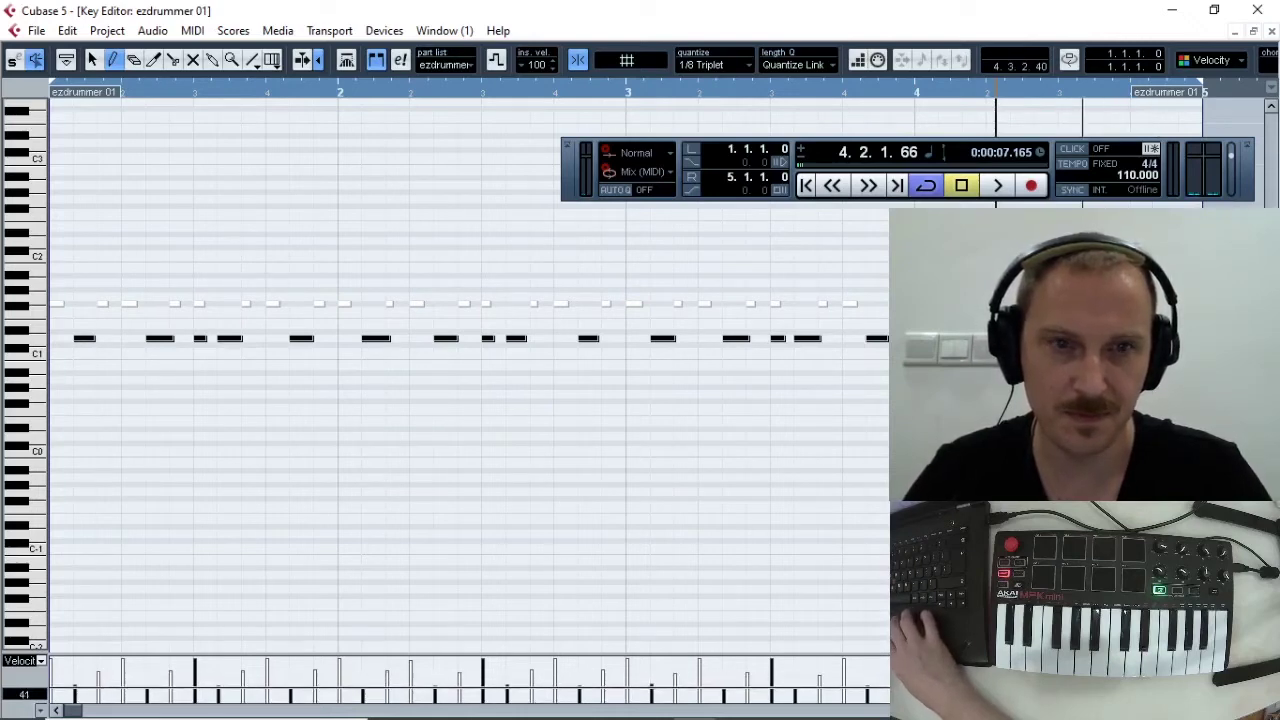
- Unmute all the F#1 notes in the four-bar part
right_click(508, 483)
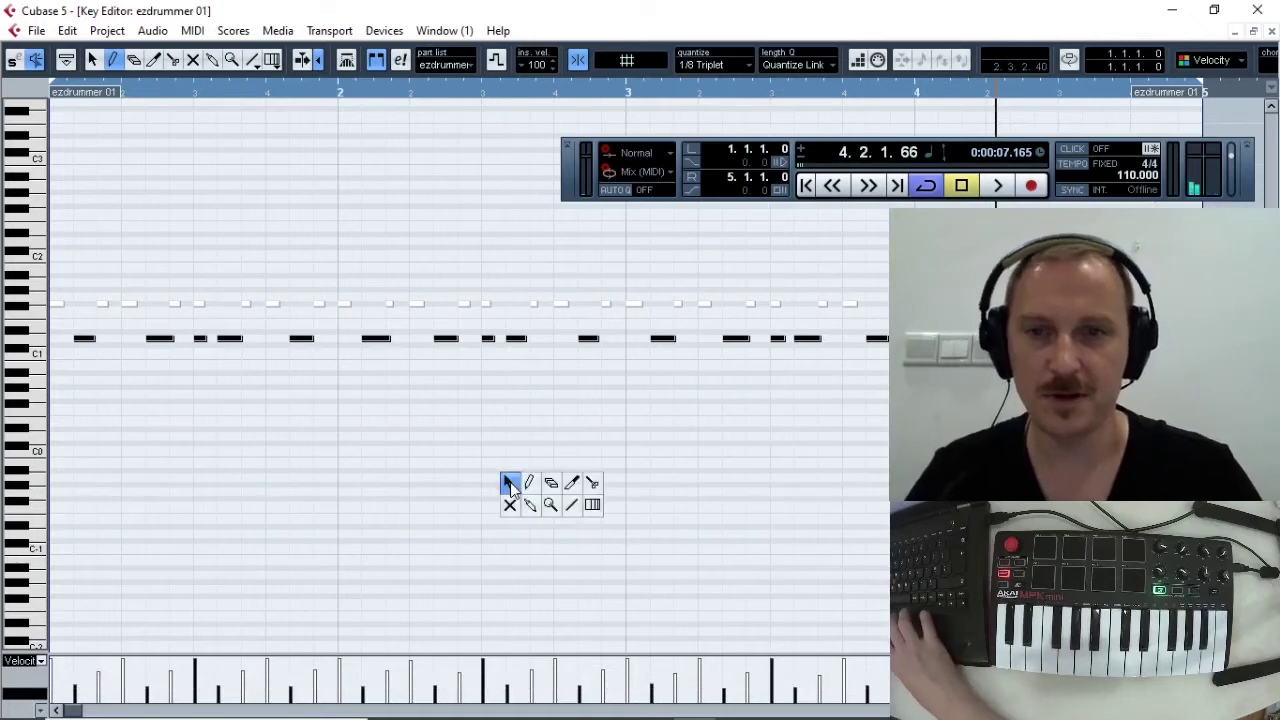
click(510, 504)
drag(1181, 290, 56, 315)
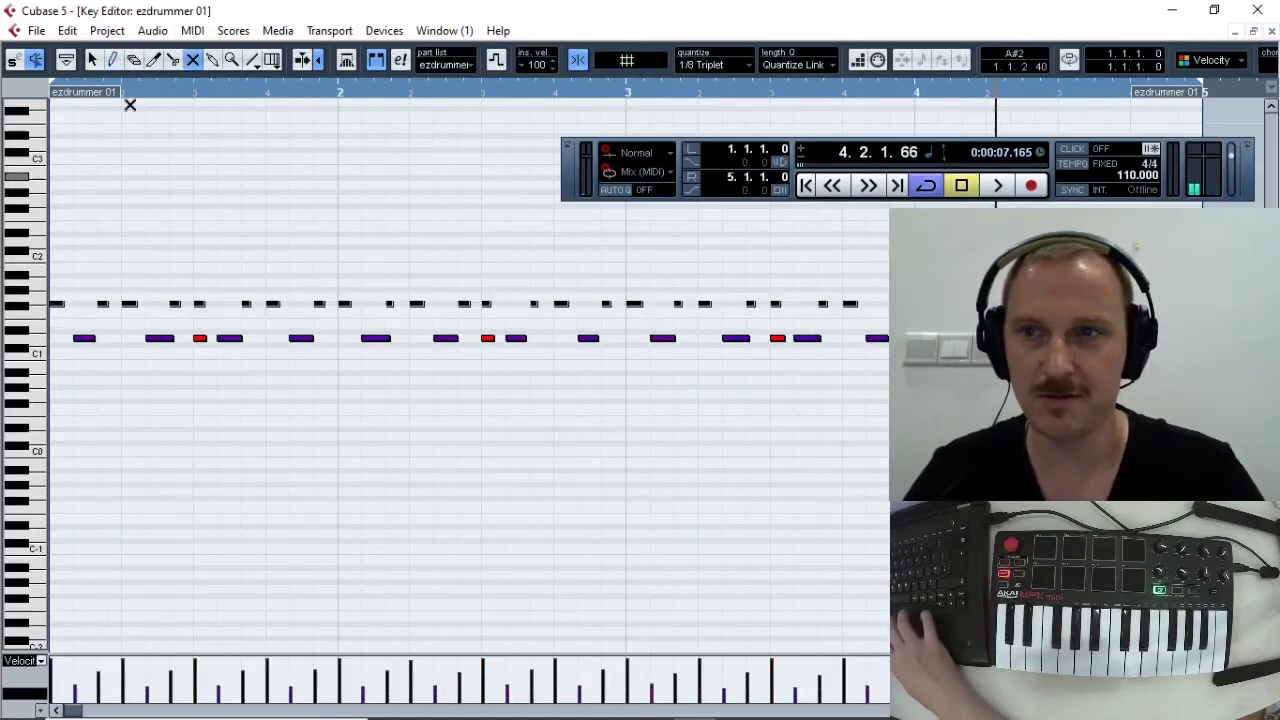
- Play the four-bar part from bar 1 to check the combined D1 and F#1 velocities
drag(157, 96, 5, 103)
key(space)
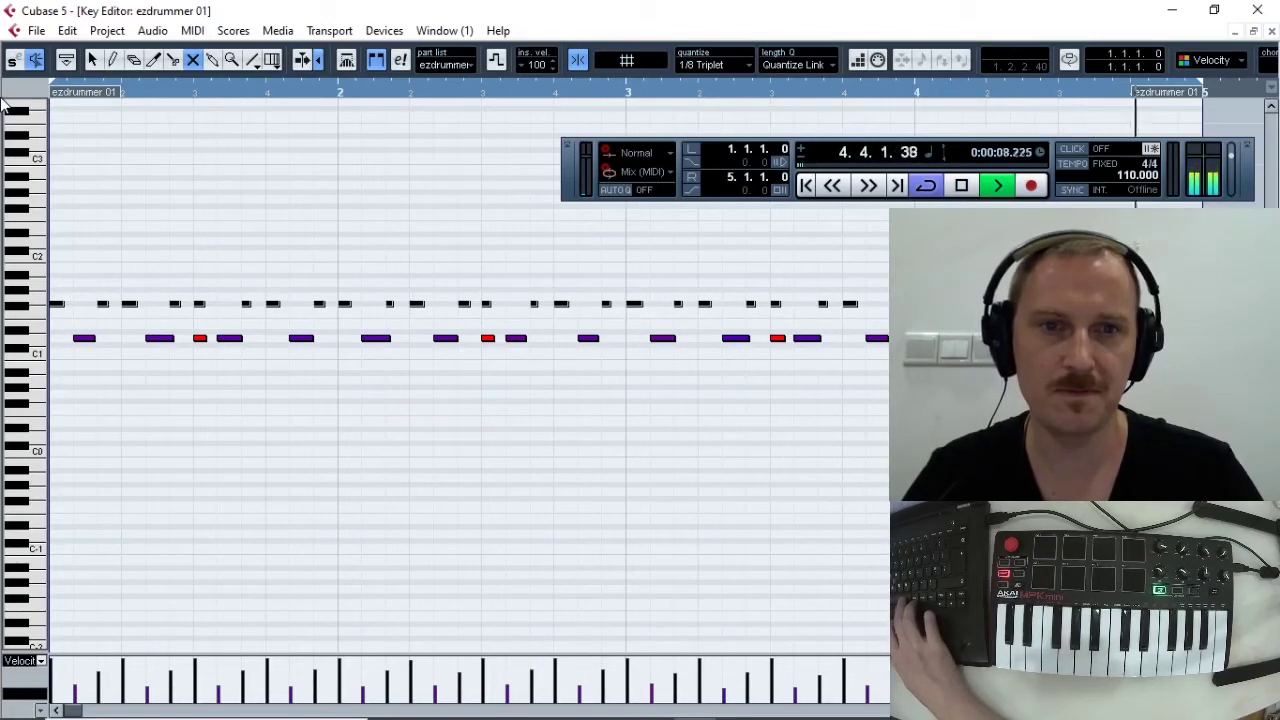
key(space)
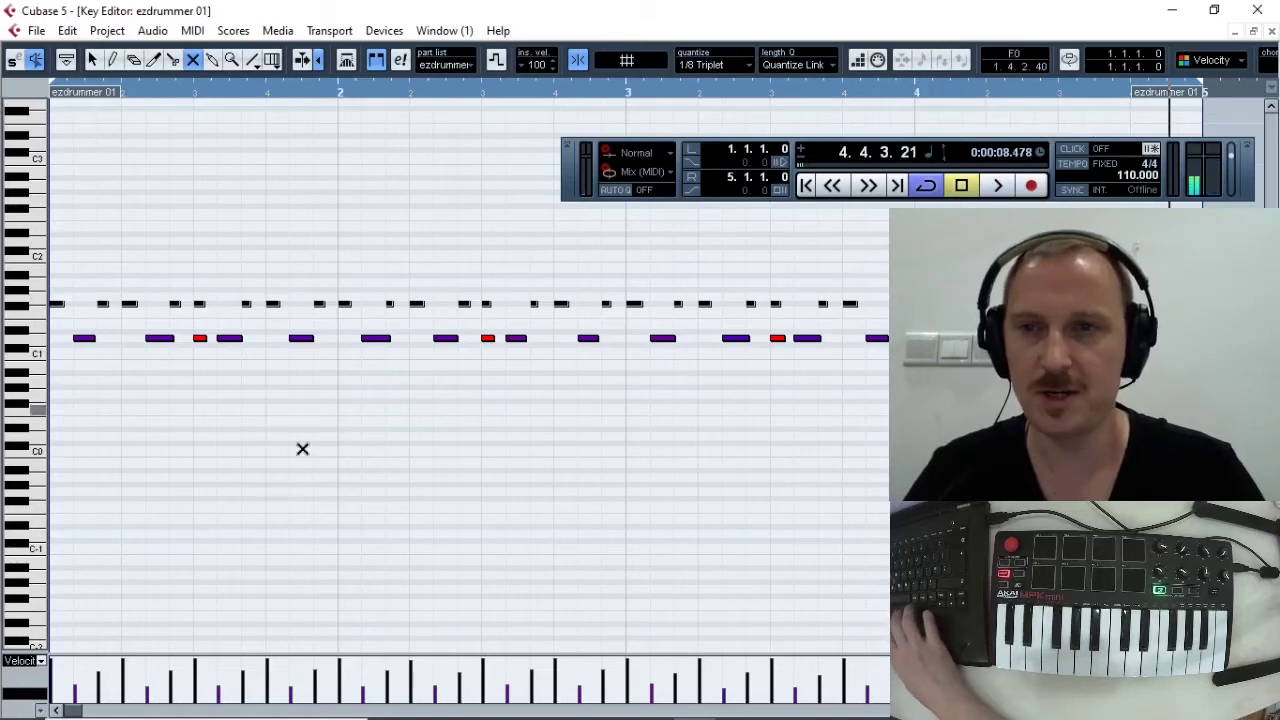
- Deselect the F#1 notes with the Object Selection tool and play the end of the four-bar part
key(1)
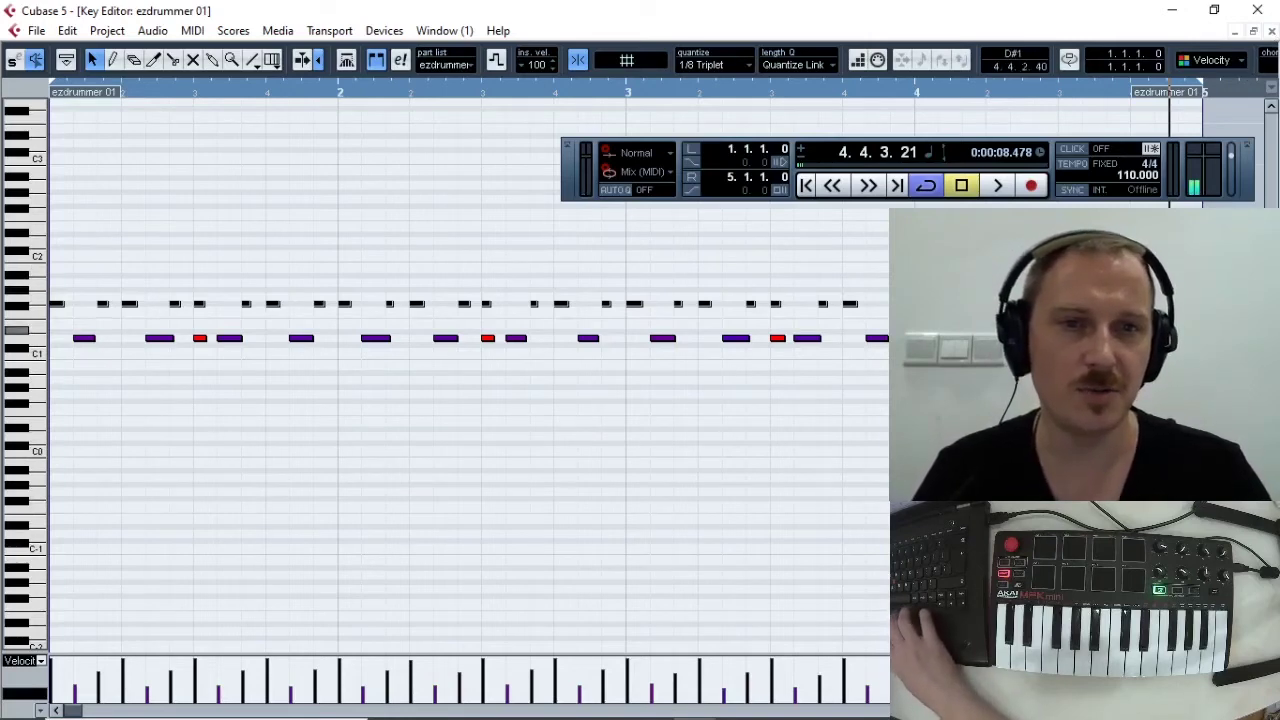
ctrl+click(36, 303)
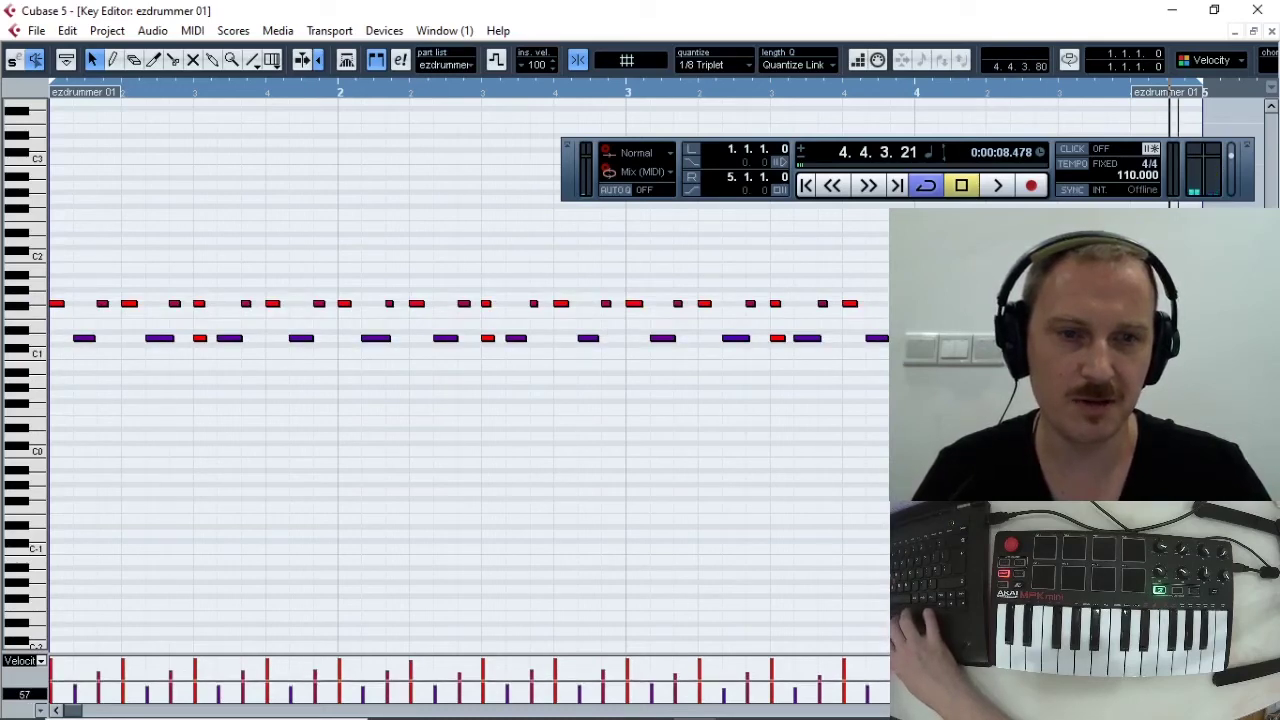
click(1081, 86)
key(space)
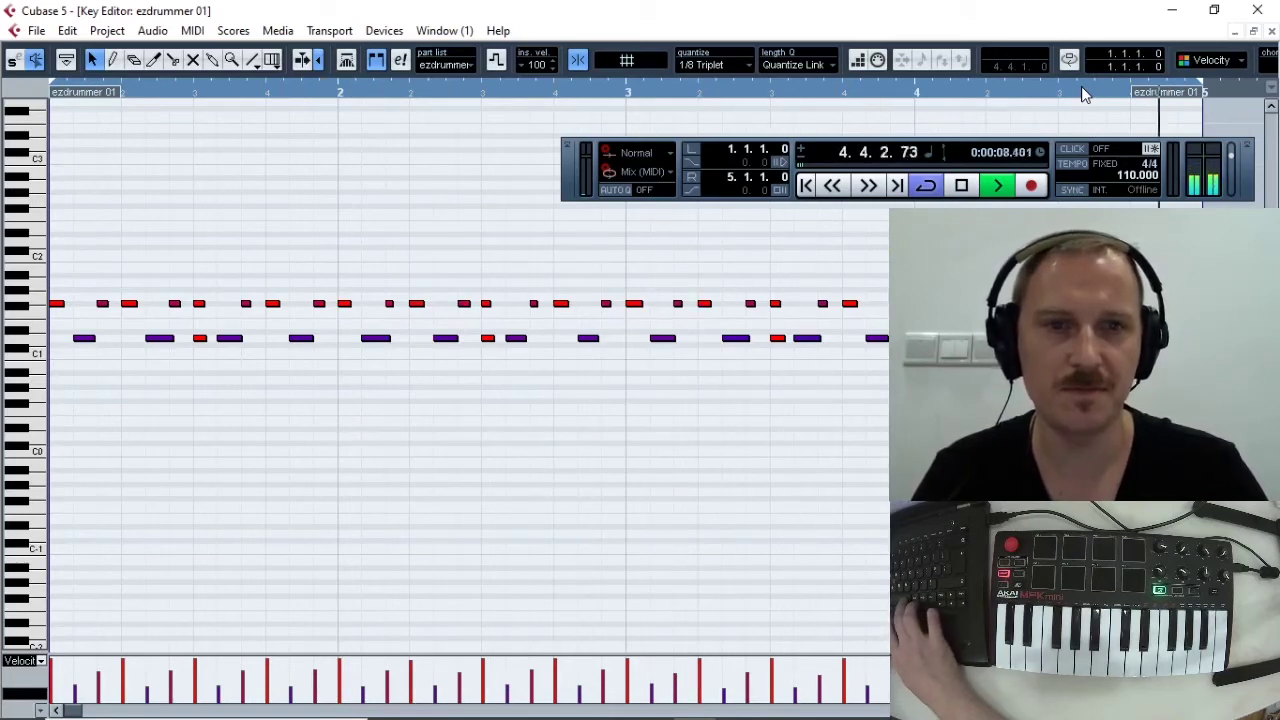
key(space)
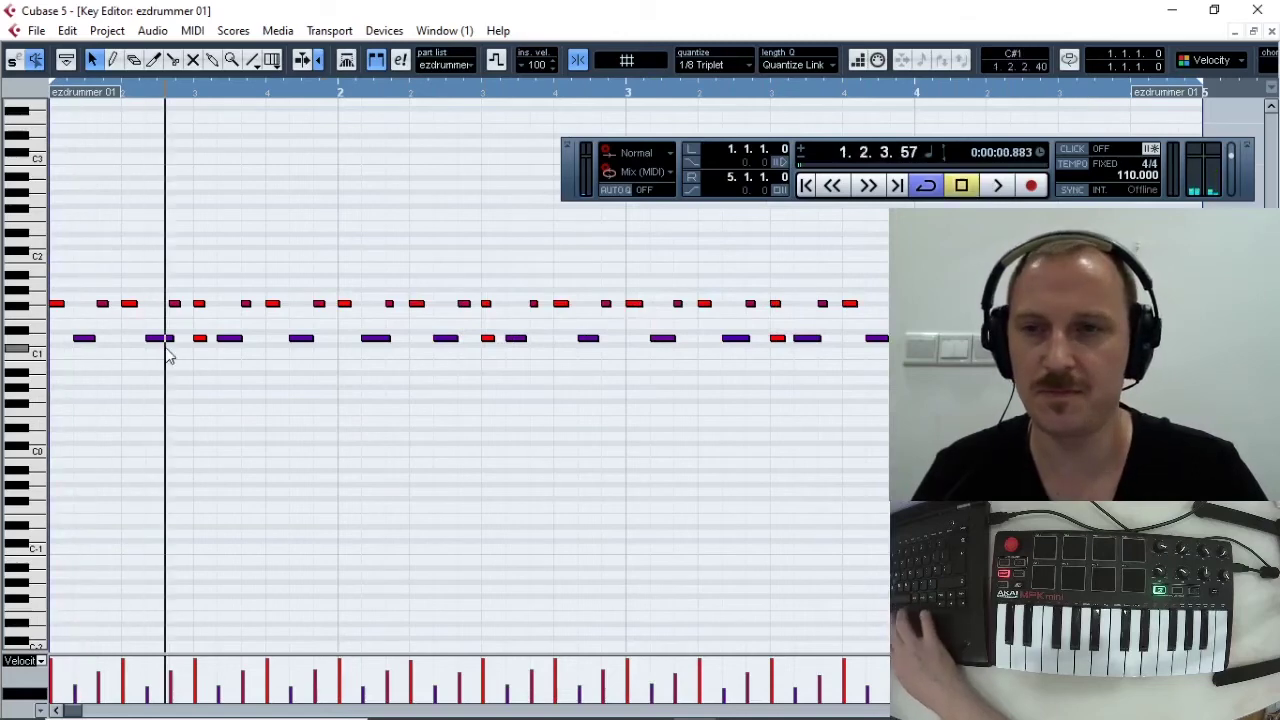
- Move the first F#1 note of bar 1 up to B2, auditioning other high pitches on the way
right_click(145, 433)
click(147, 436)
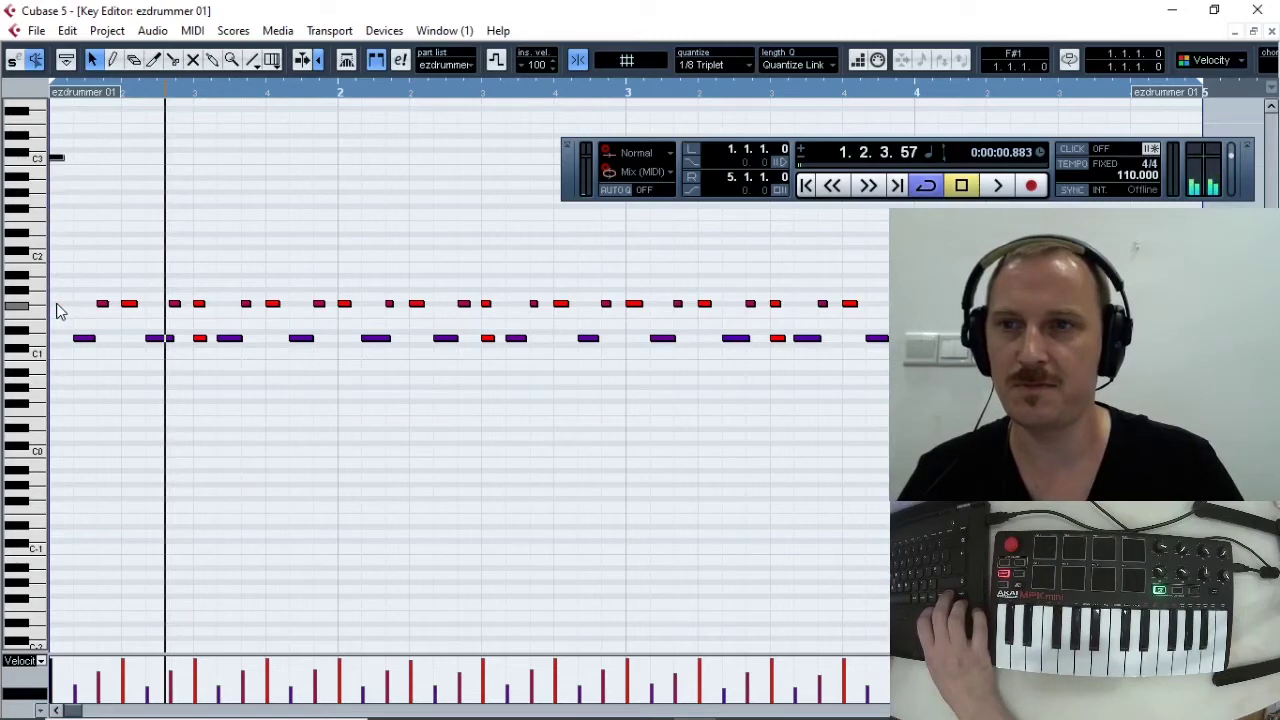
key(Up)
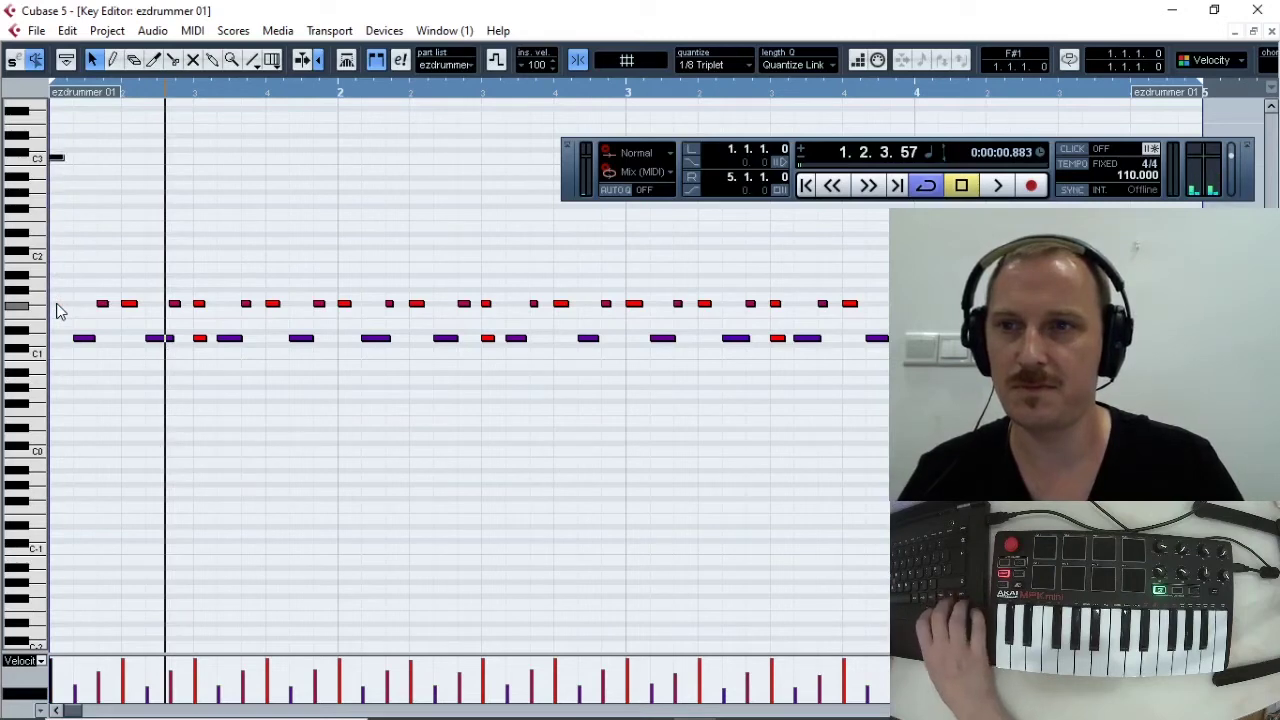
key(Up)
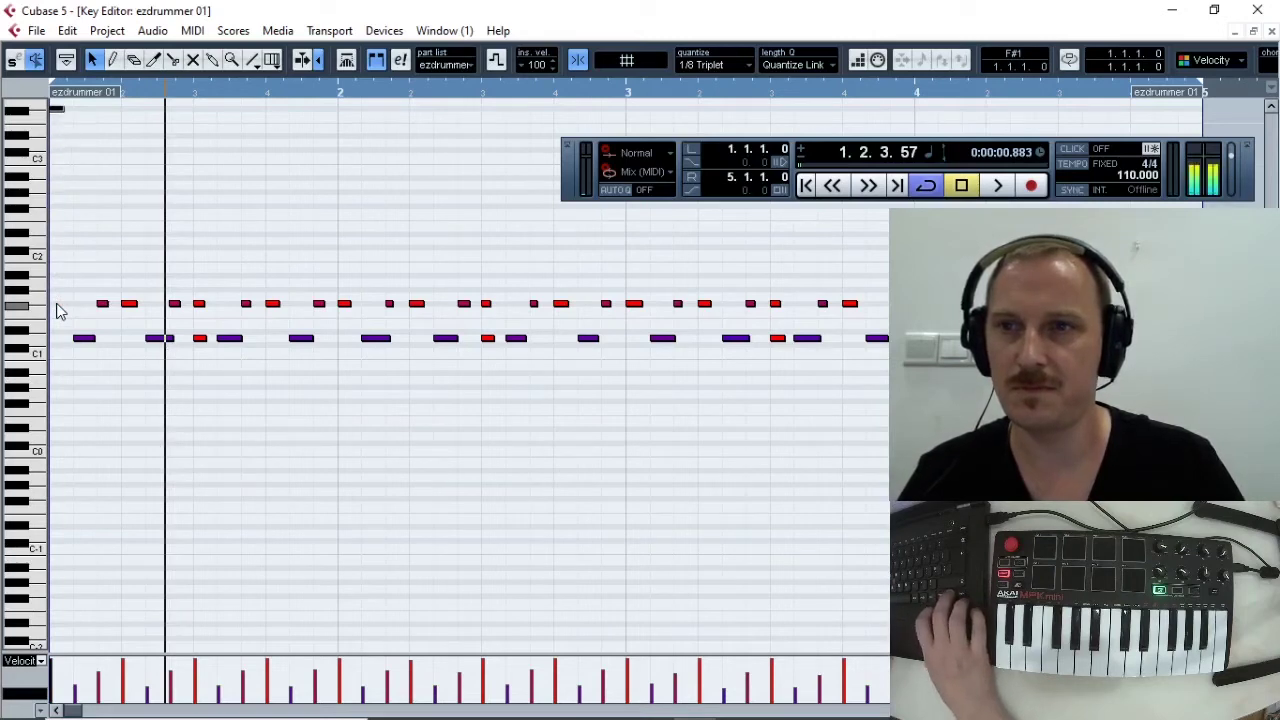
key(Down)
key(Down)
key(Down)
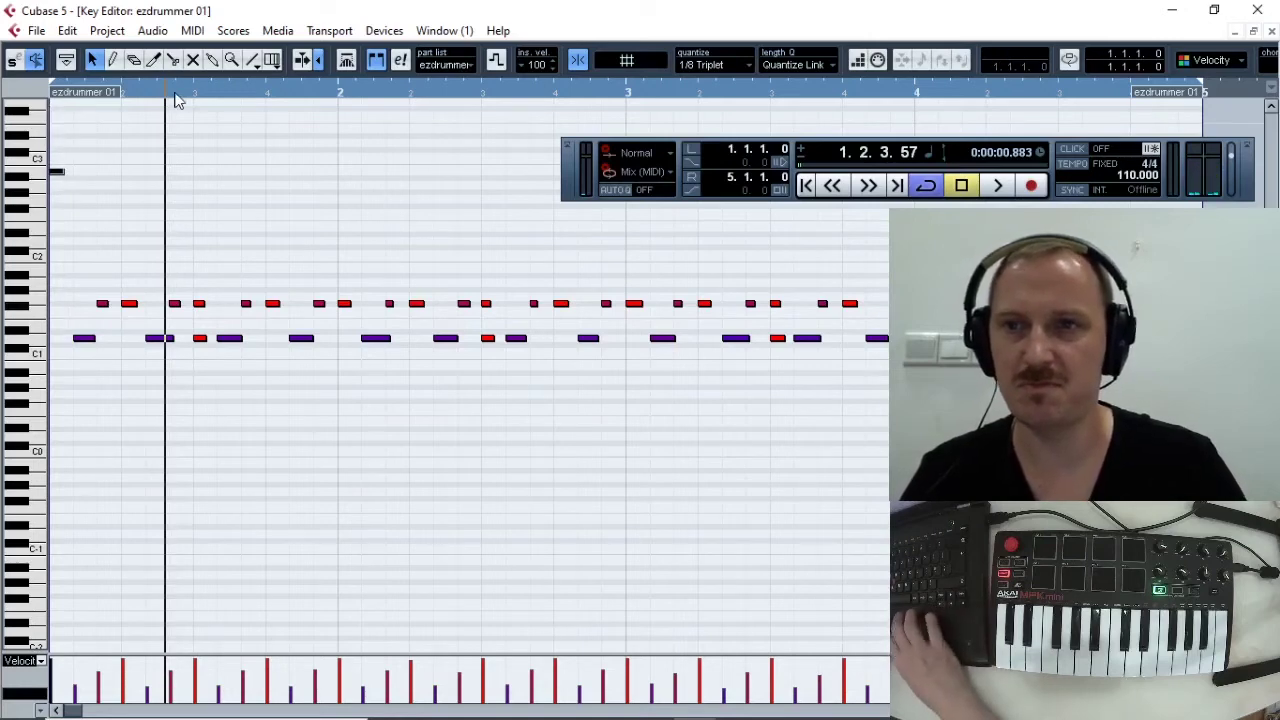
- Play bar 1, lower its raised opening note by a few semitones, and play the bar again from the start
click(82, 93)
click(50, 92)
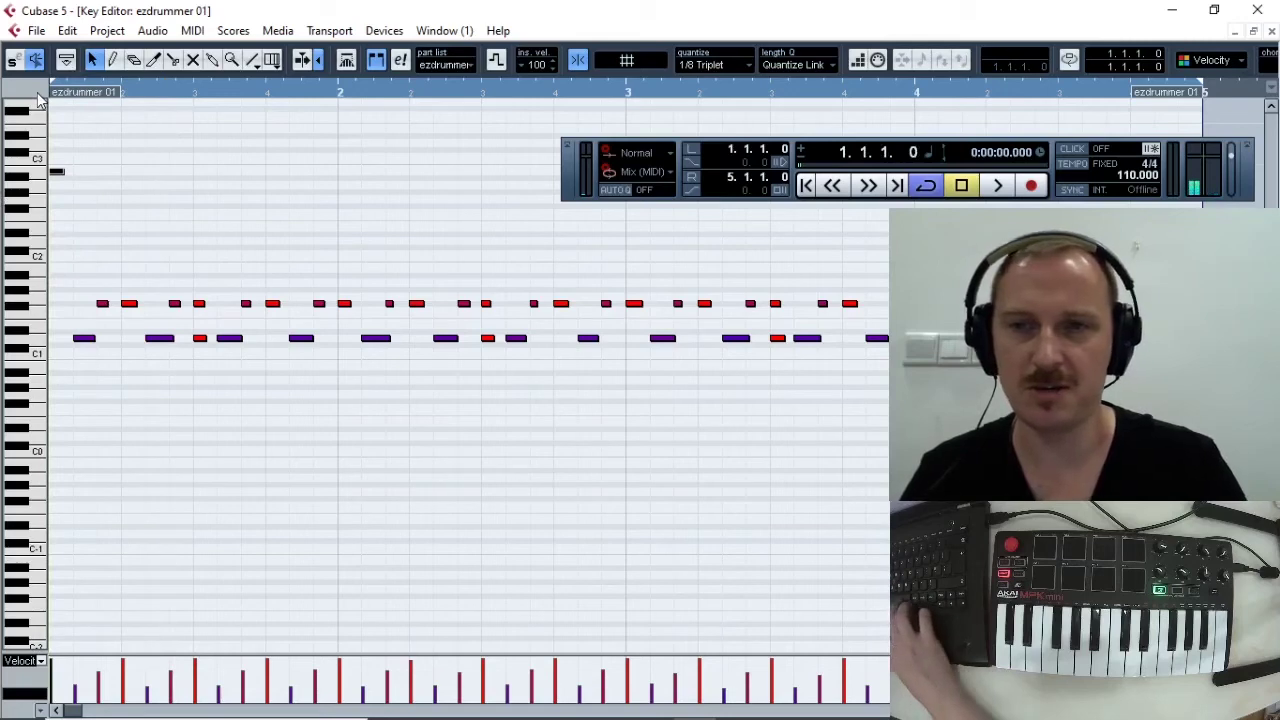
key(space)
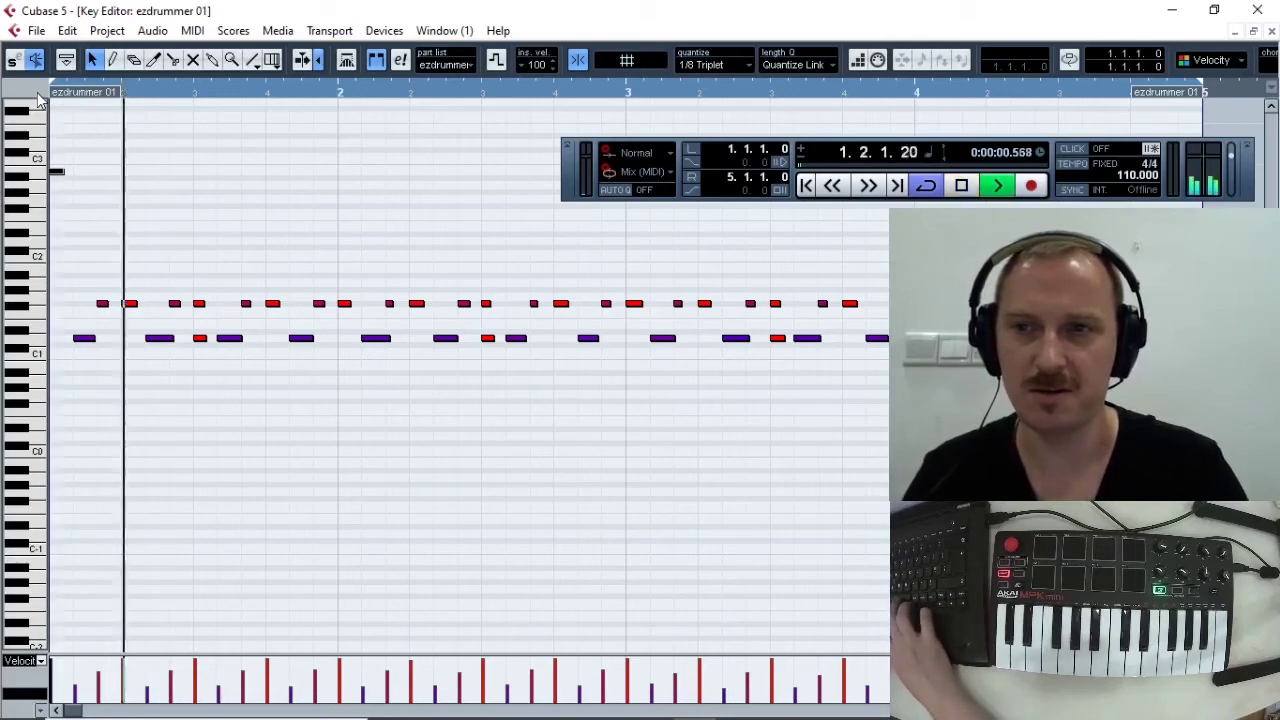
key(space)
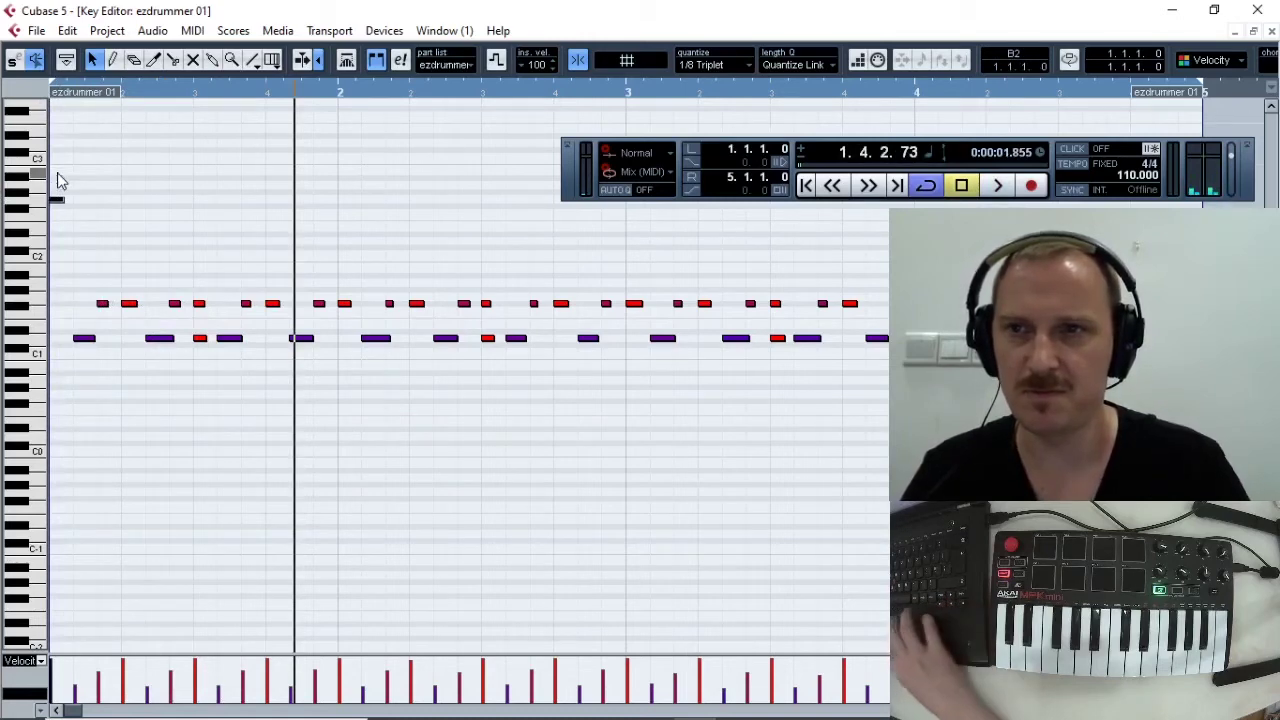
drag(170, 91, 5, 96)
key(space)
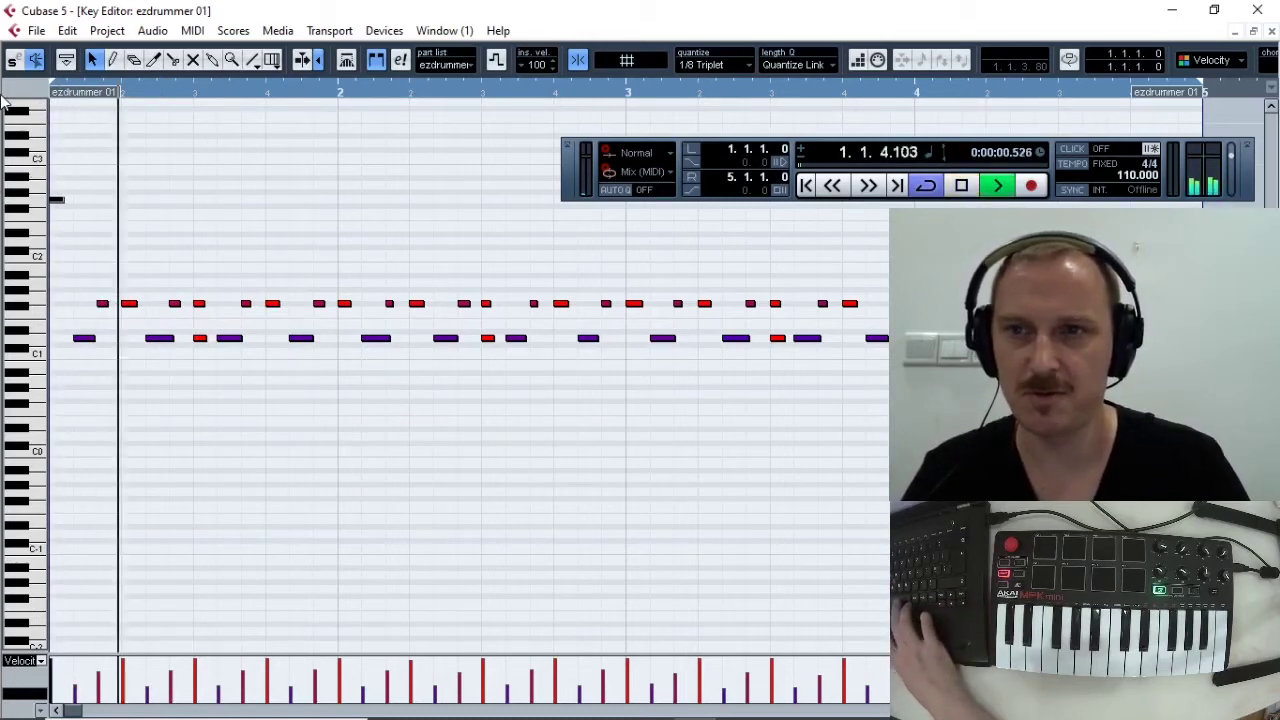
key(space)
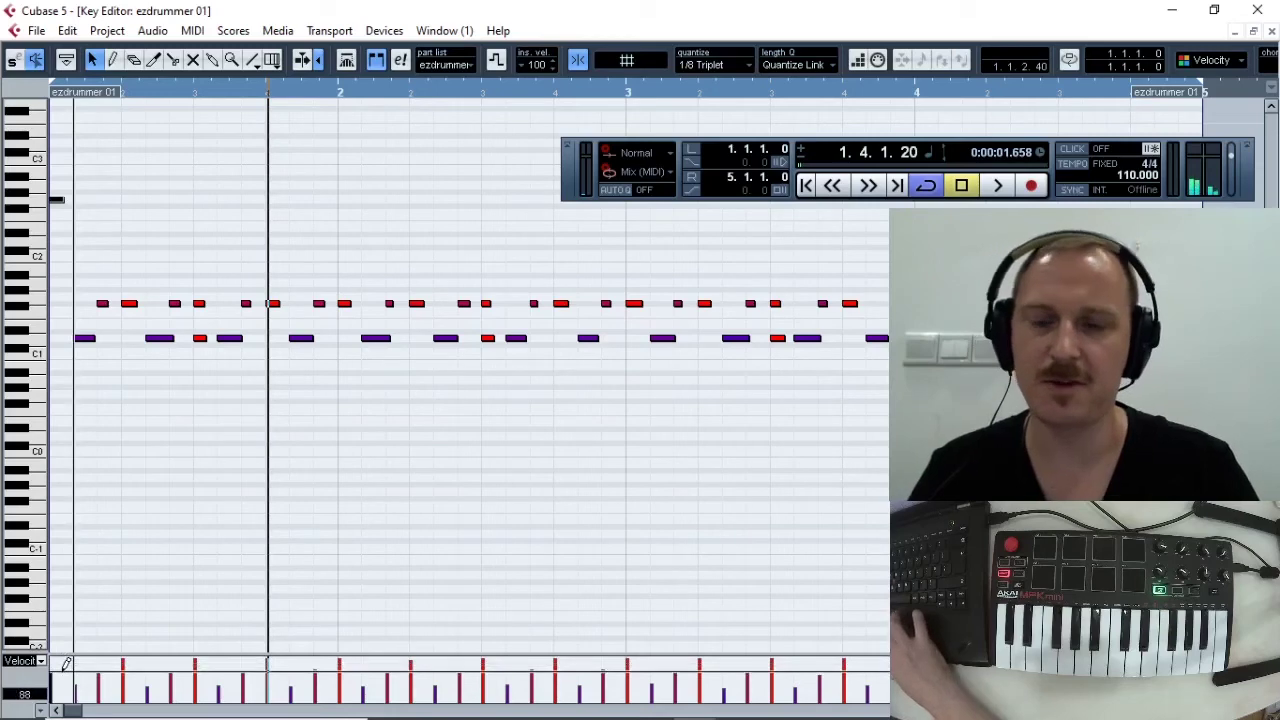
- Return to the project window, select the Copy of ezdrummer 01 track for recording, and rewind to bar 1
click(1272, 32)
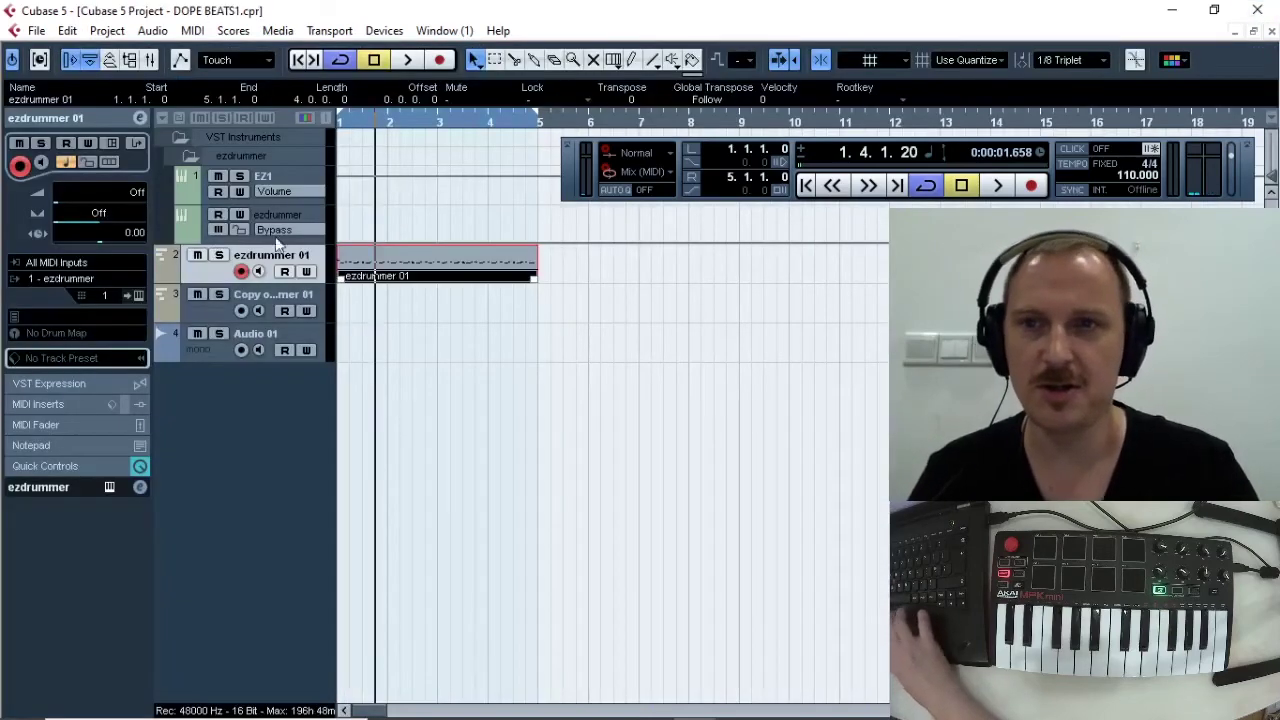
click(195, 303)
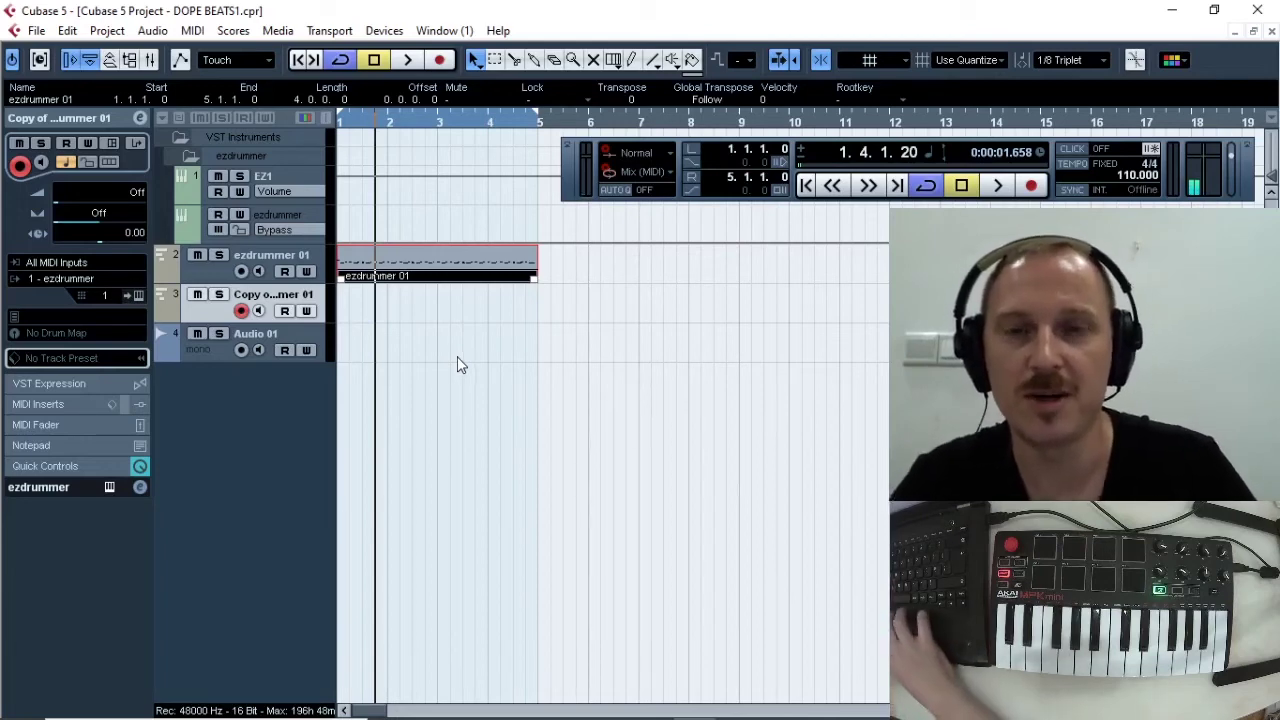
drag(375, 128, 318, 124)
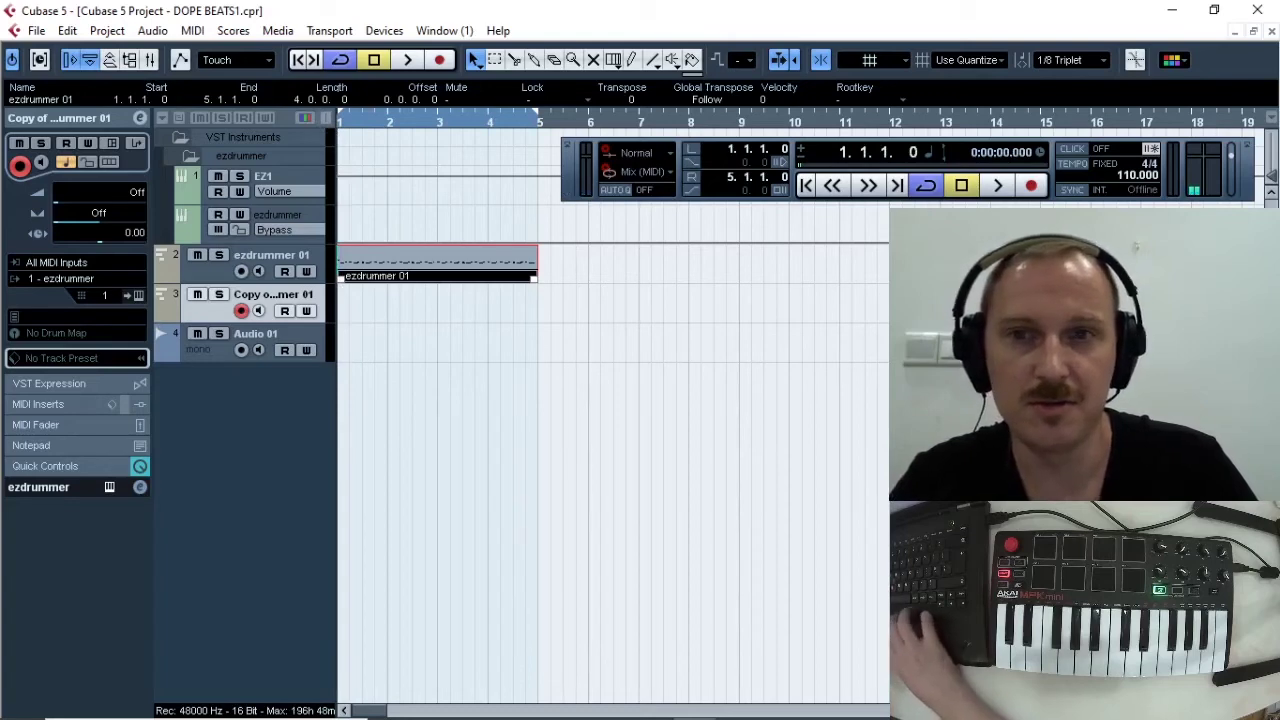
- Raise the project tempo to 164 BPM and play the four-bar part from bar 1 to check the speed
drag(1133, 180, 1138, 58)
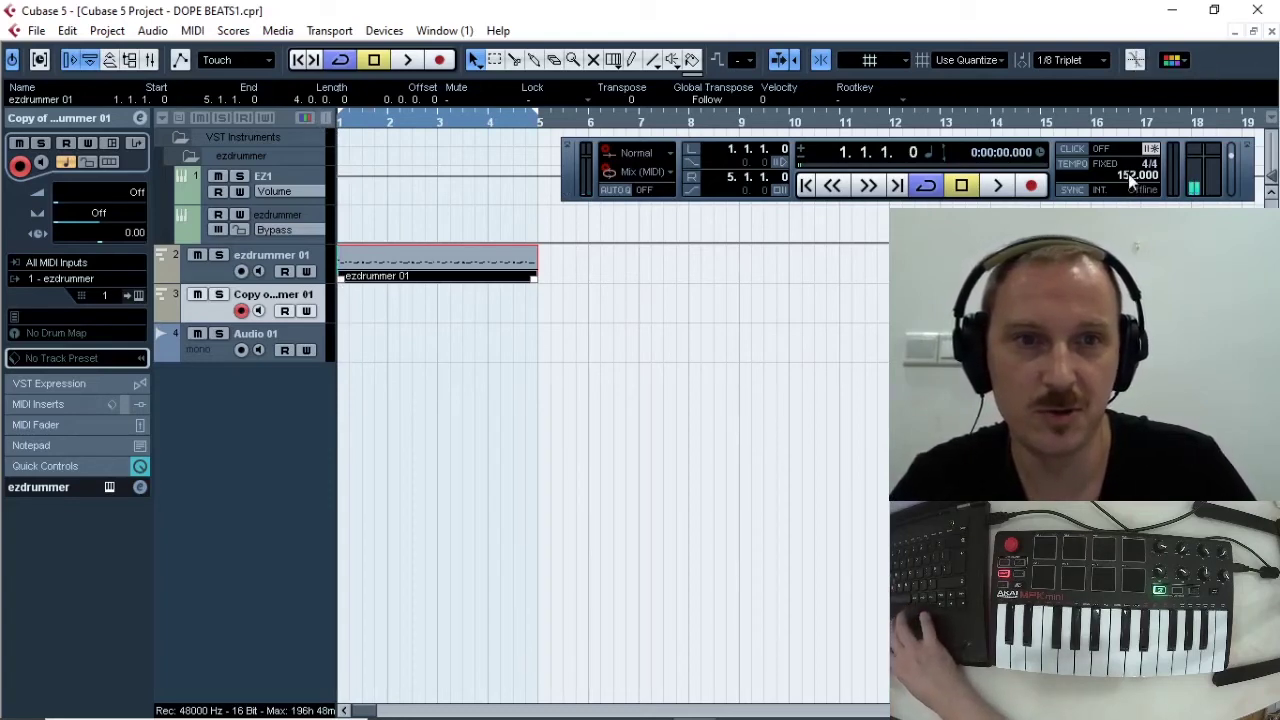
drag(1128, 173, 1141, 145)
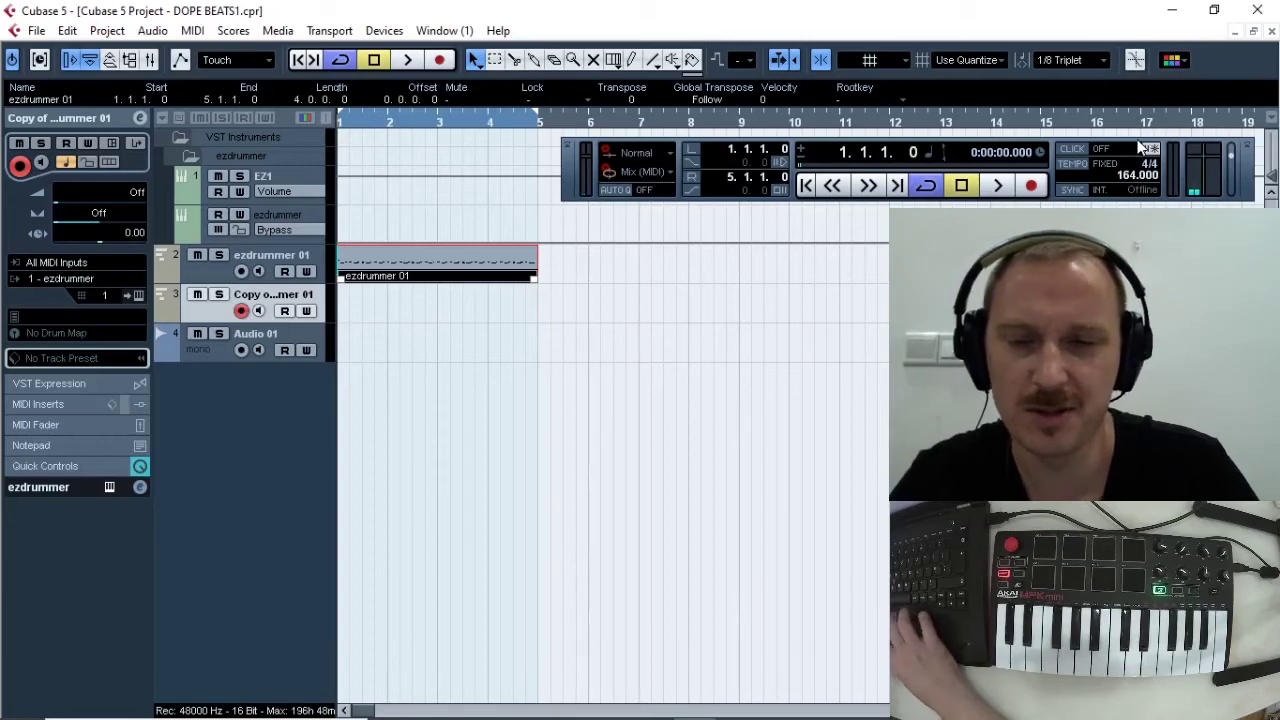
click(364, 119)
click(340, 120)
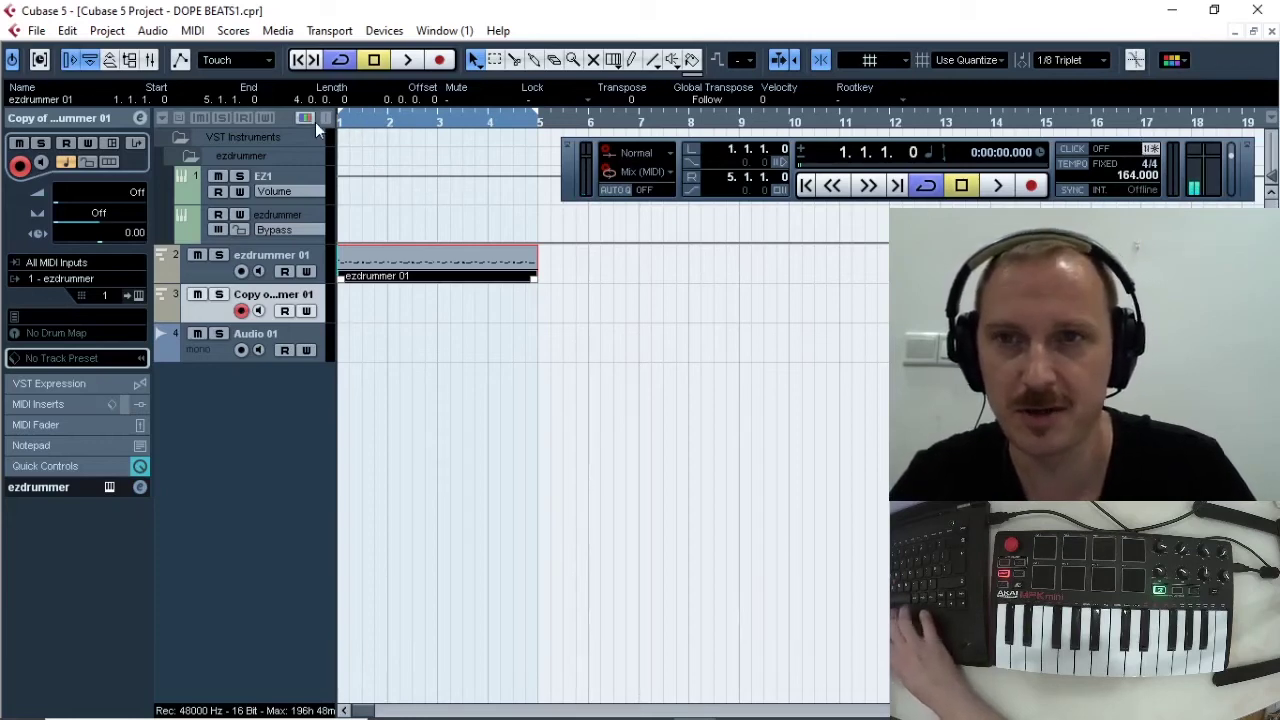
key(space)
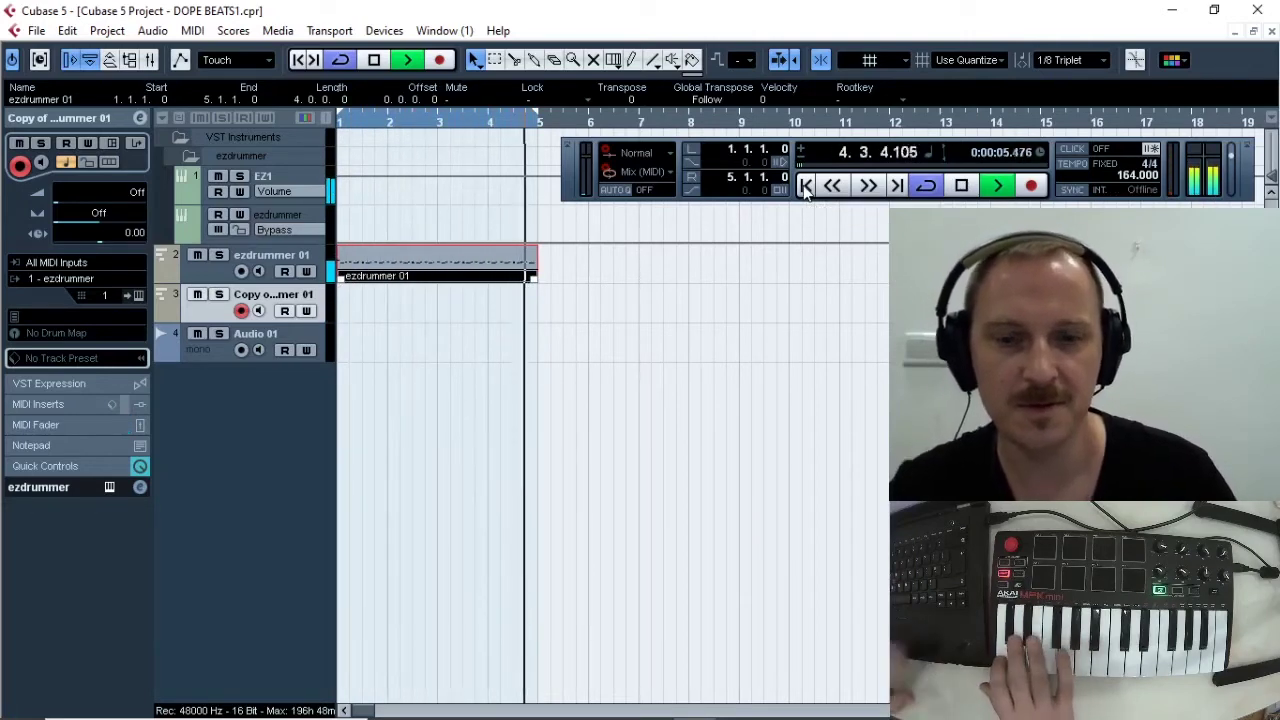
key(space)
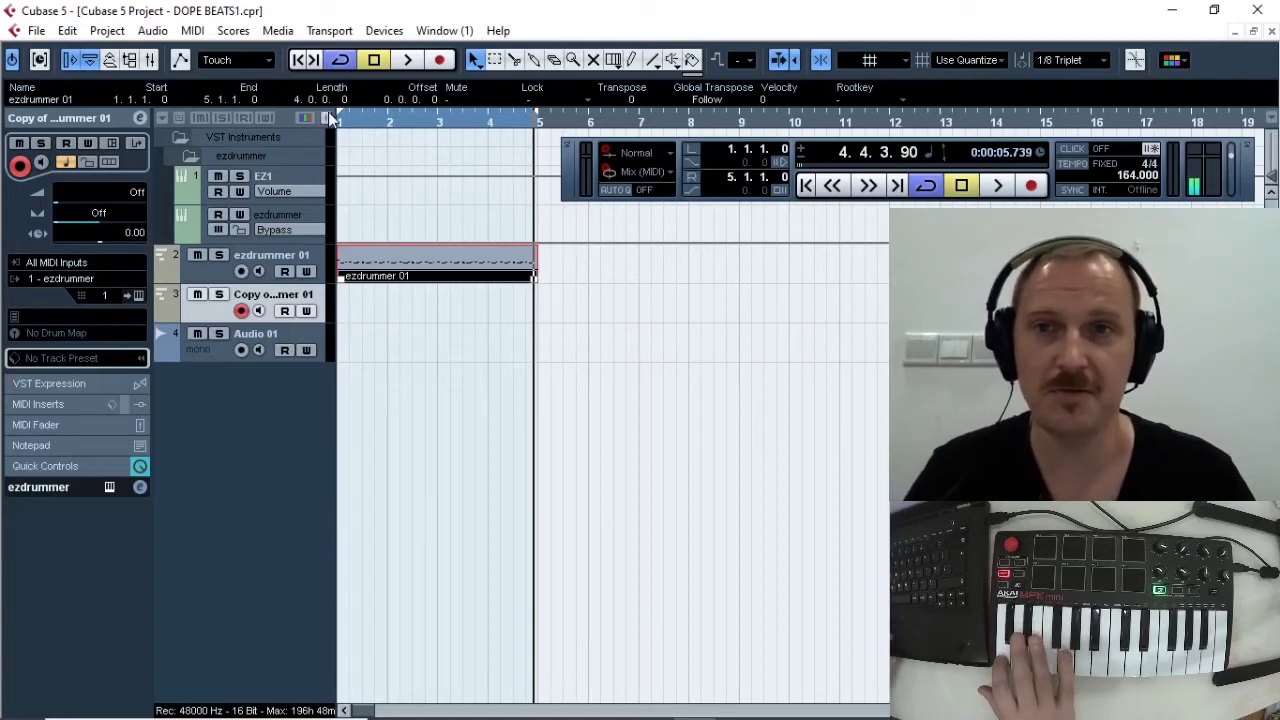
- Play the part from bar 1 with the metronome click on, switching the click off during playback
drag(348, 120, 310, 116)
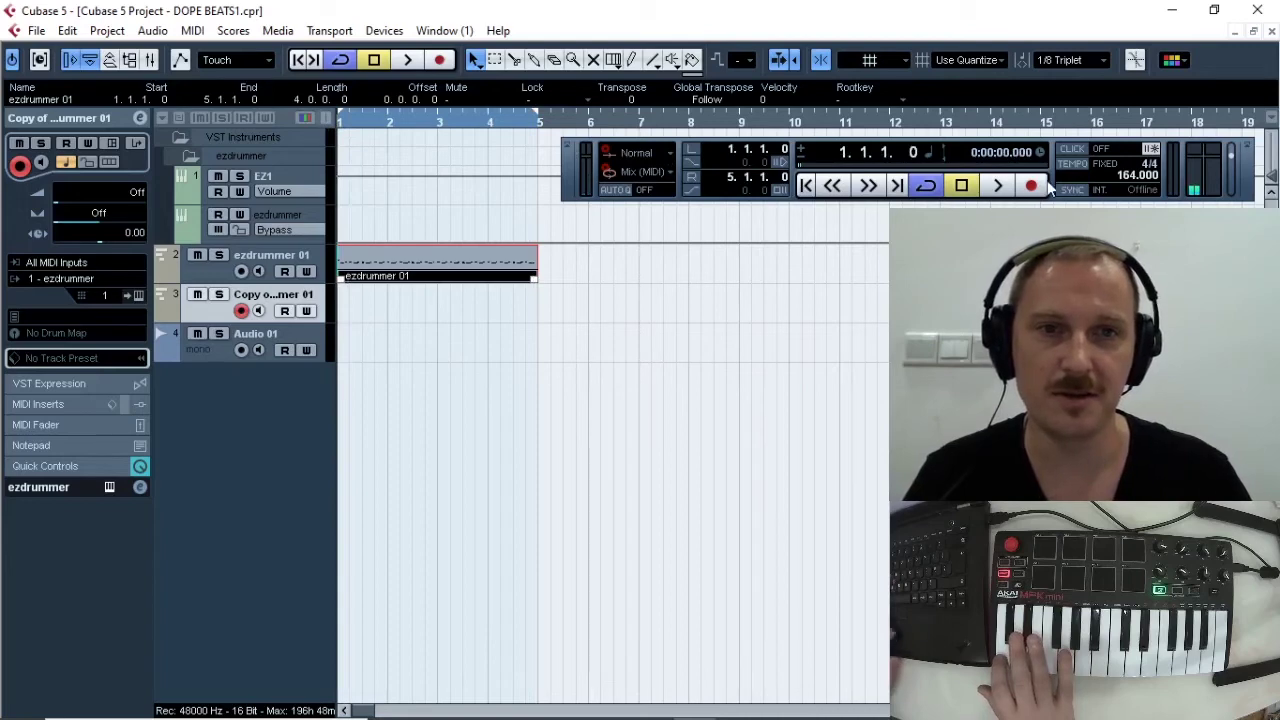
click(1073, 150)
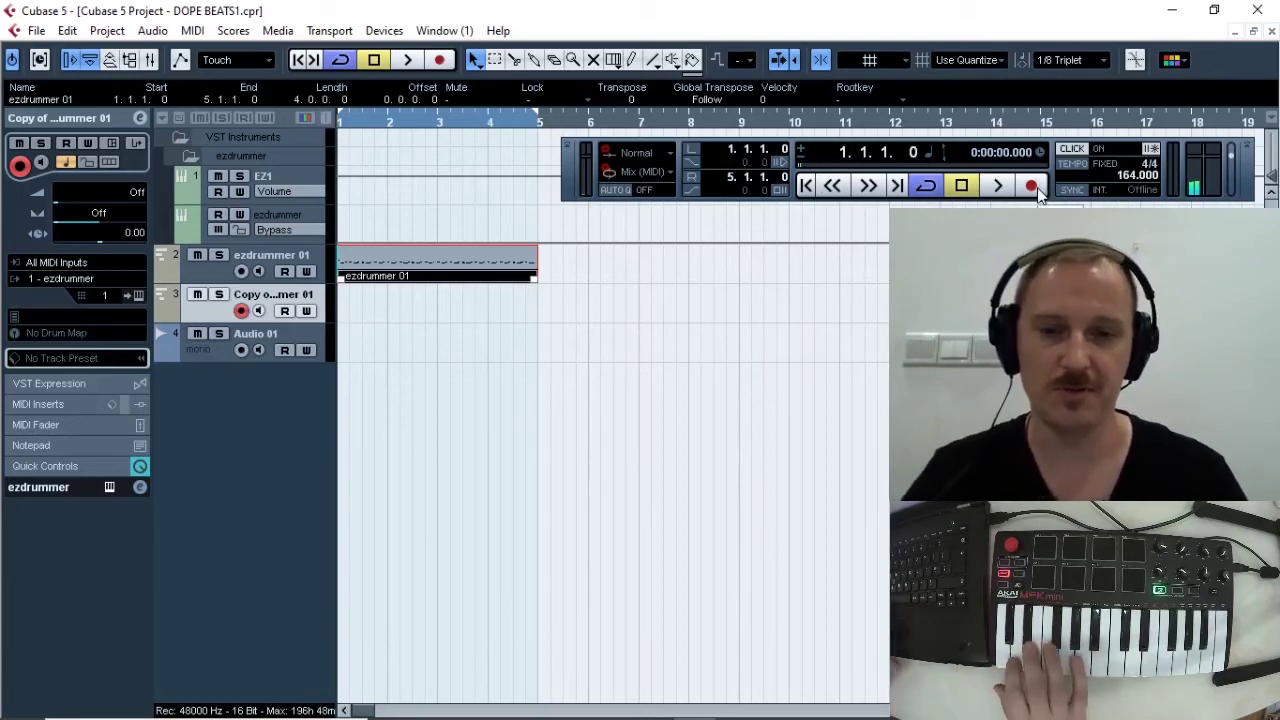
key(space)
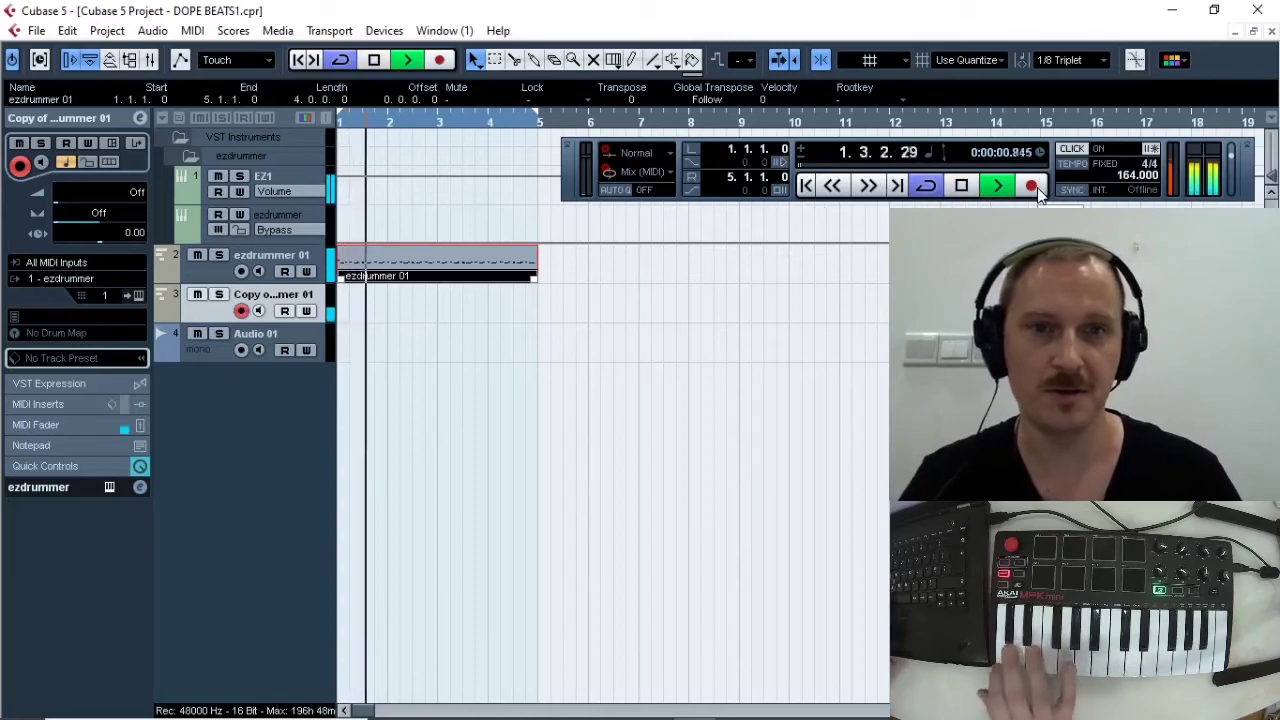
click(1070, 148)
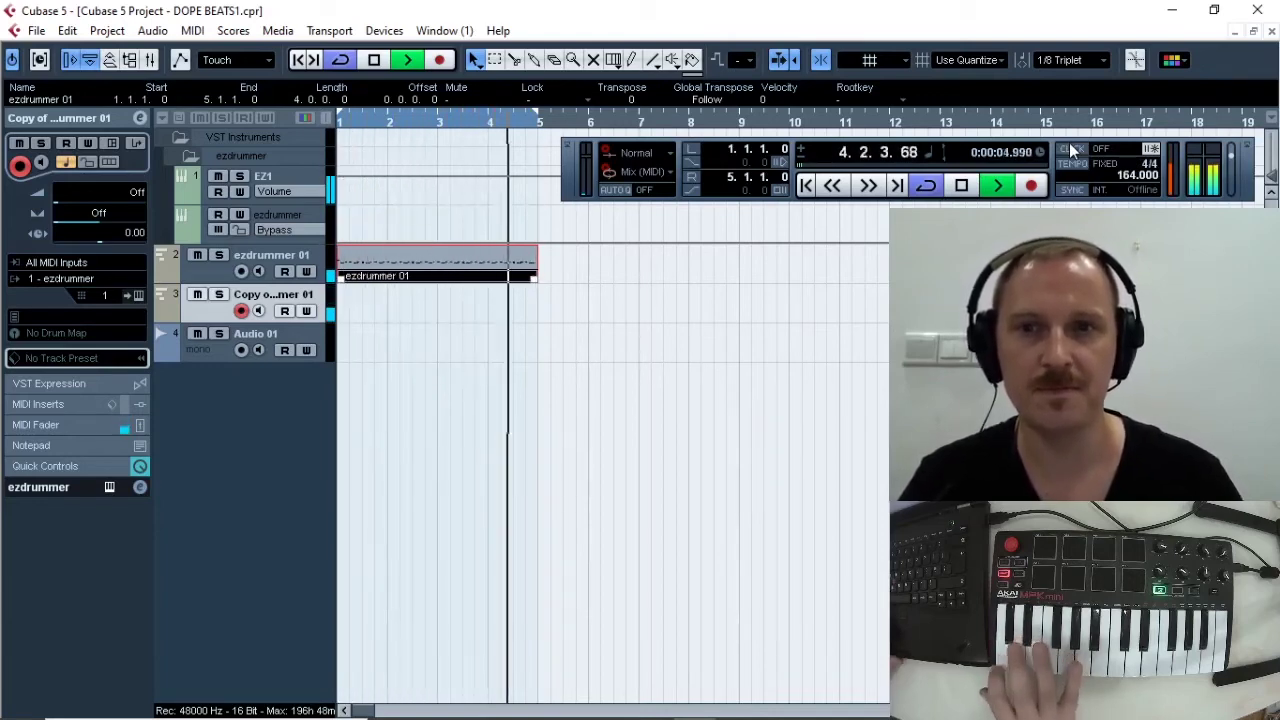
key(space)
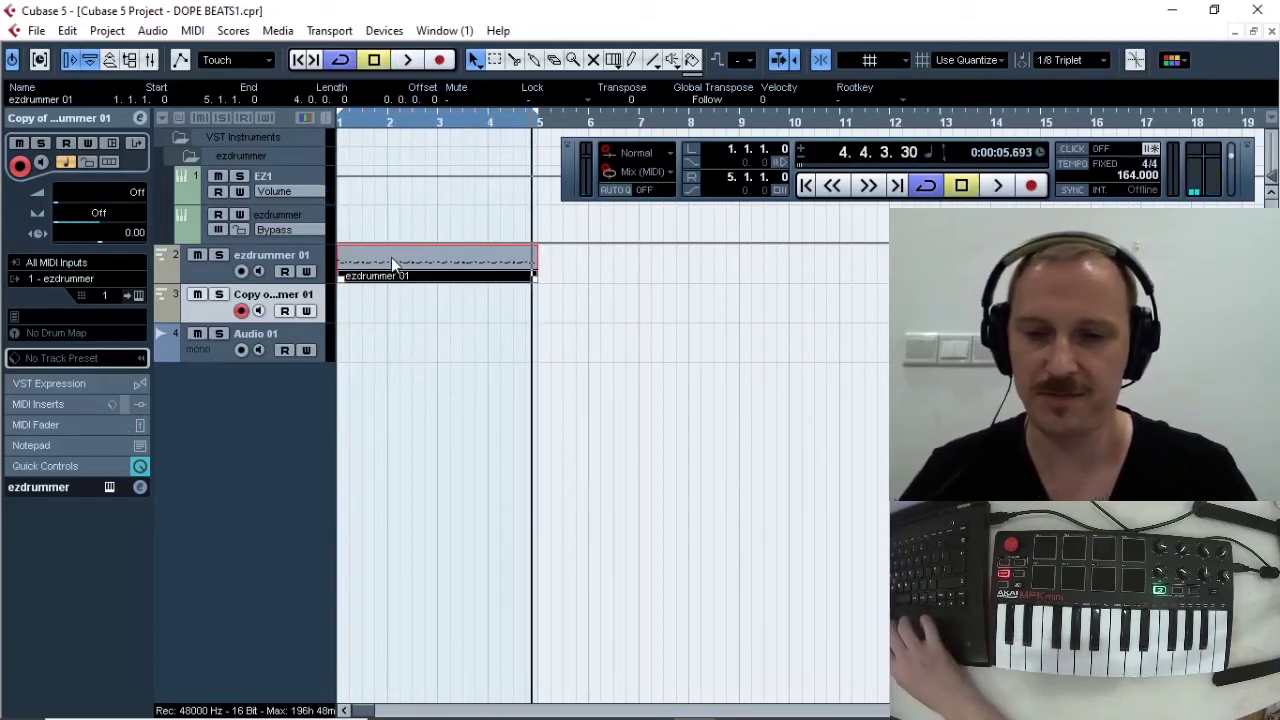
- Duplicate the four-bar ezdrummer 01 part after itself and glue both parts into one eight-bar part
key(ctrl+d)
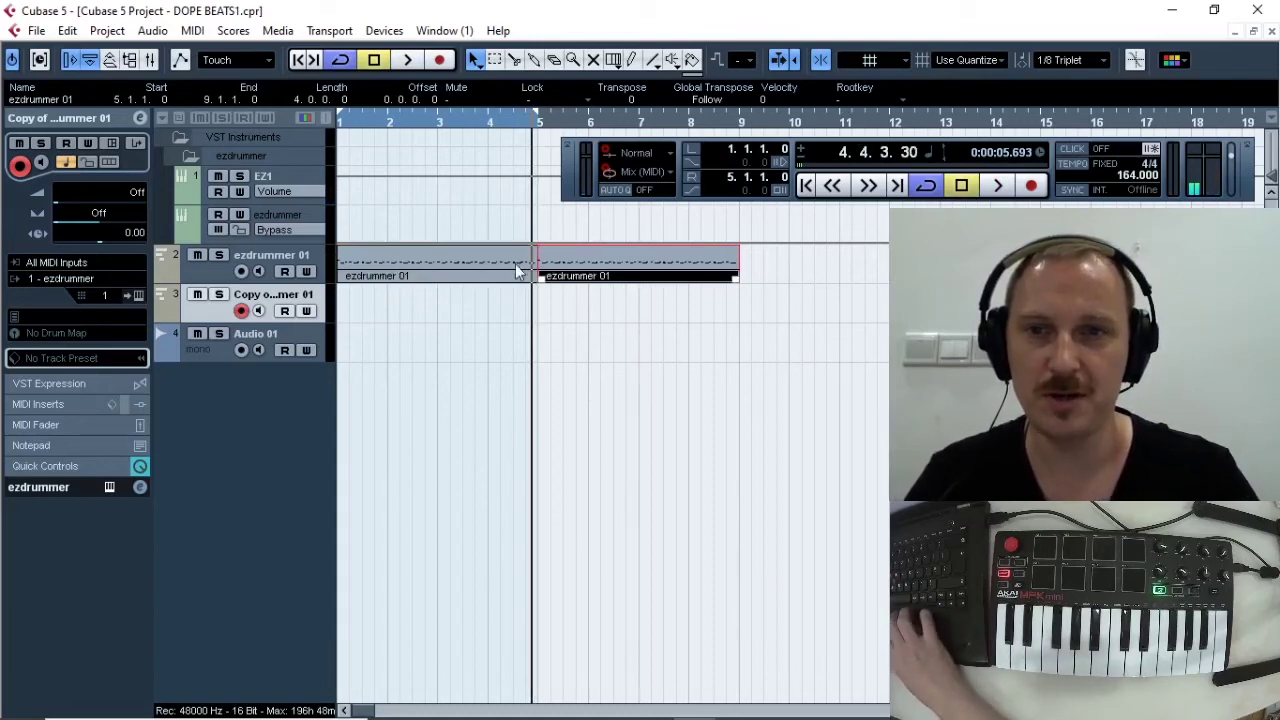
right_click(541, 398)
click(541, 414)
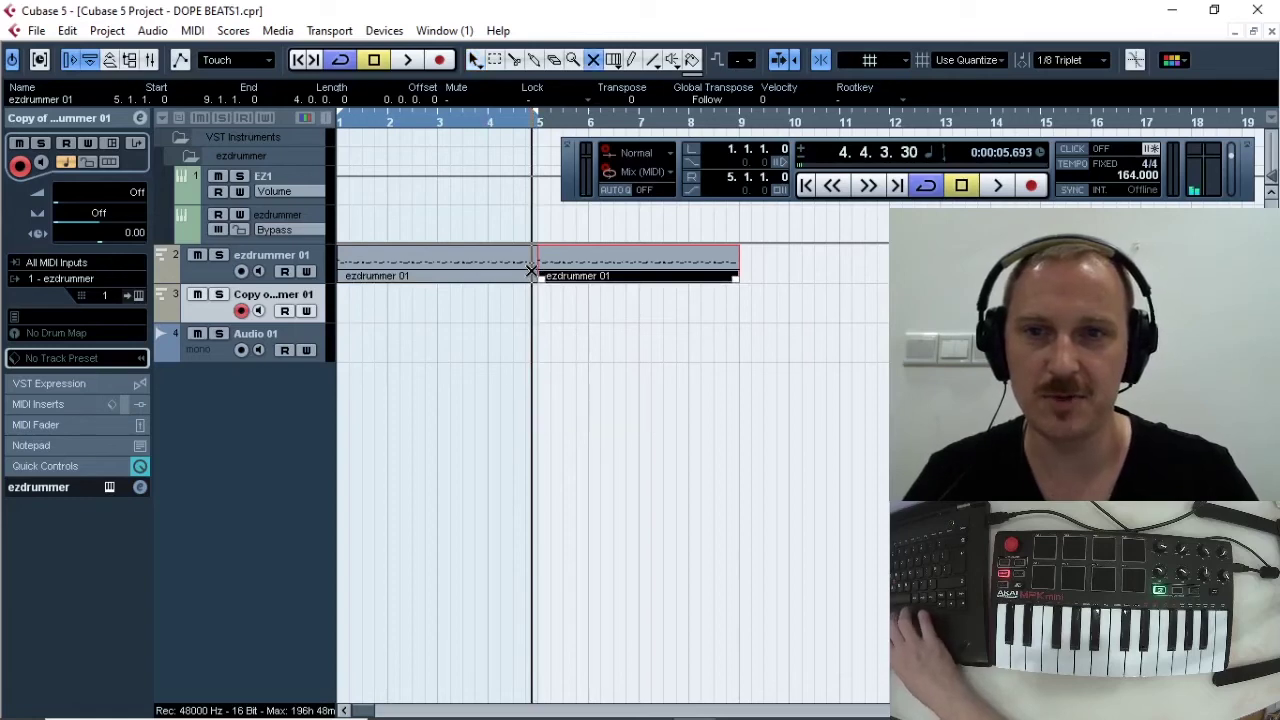
key(Left)
right_click(522, 358)
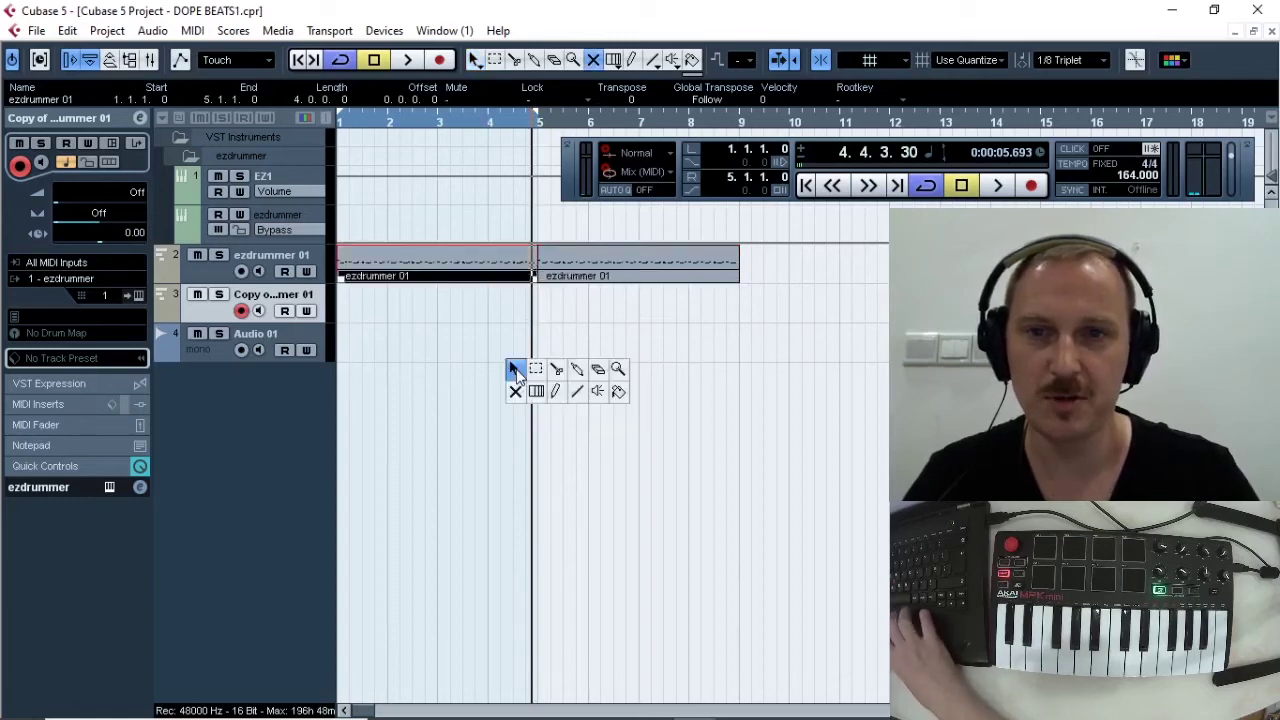
click(577, 366)
click(537, 276)
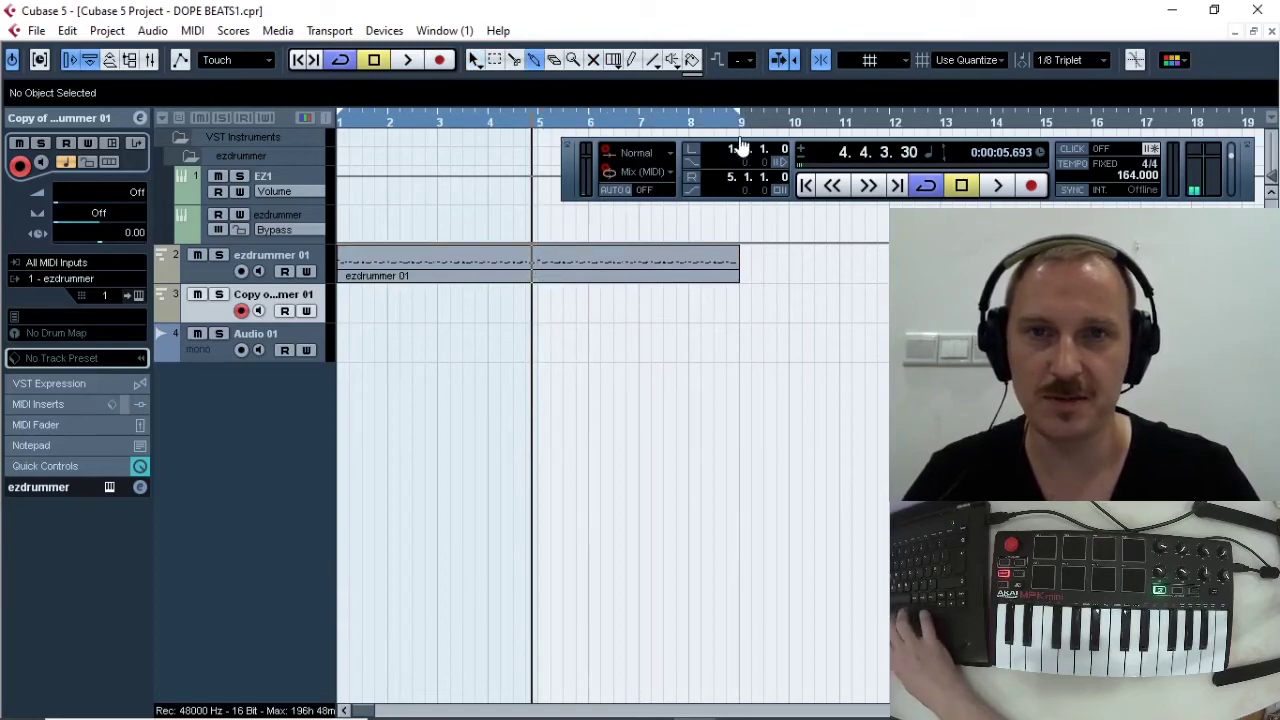
- Extend the cycle range to bar 9 and record an eight-bar MIDI part on the Copy of ezdrummer 01 track from bar 1
drag(740, 140, 738, 138)
drag(432, 123, 290, 130)
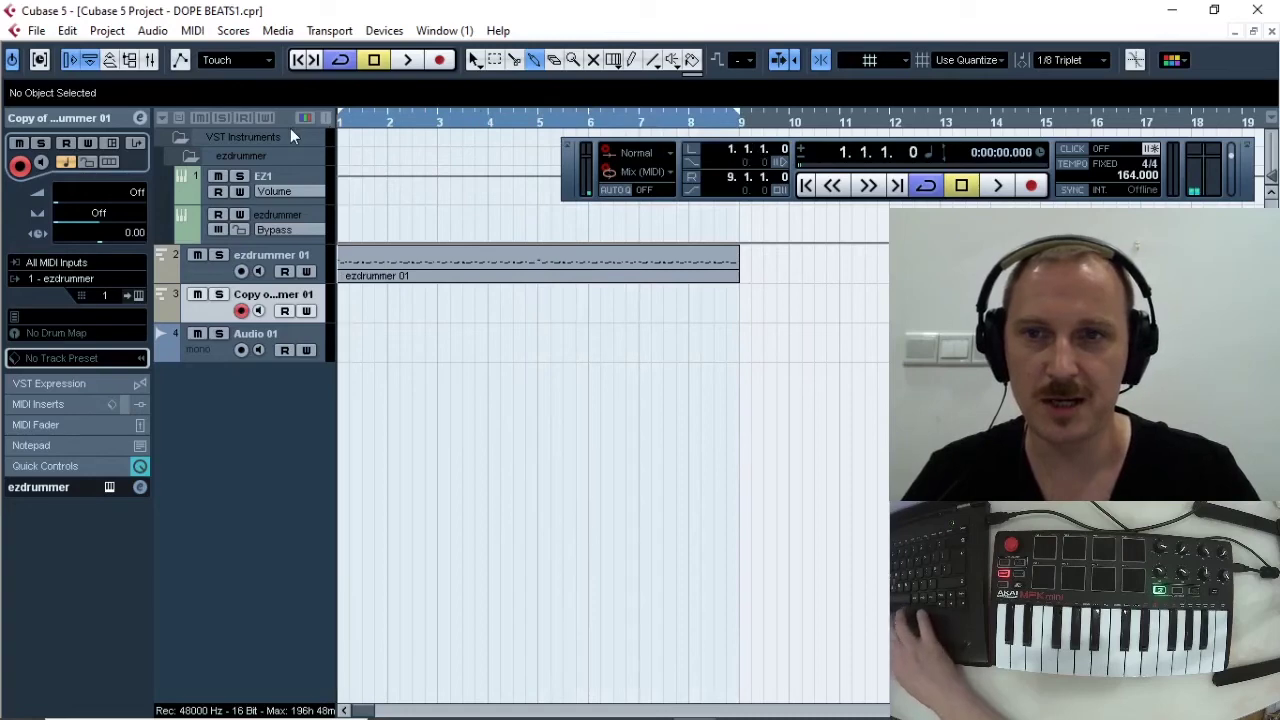
click(1032, 186)
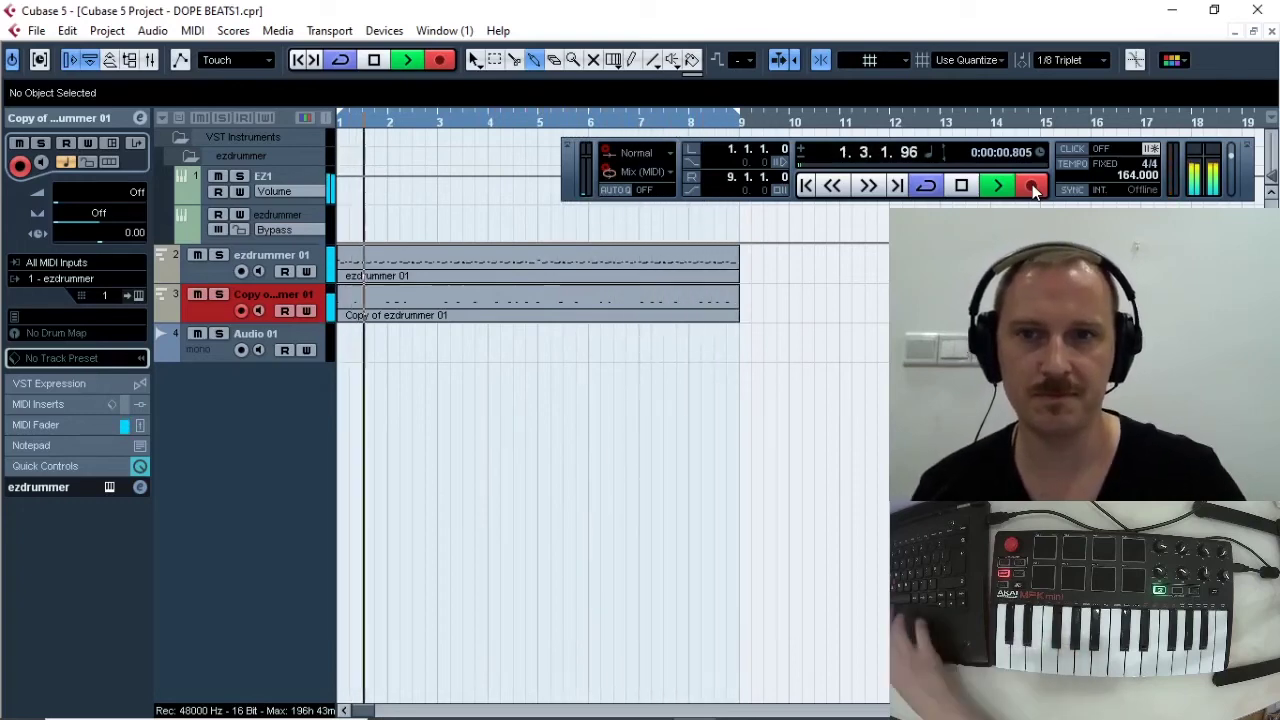
key(space)
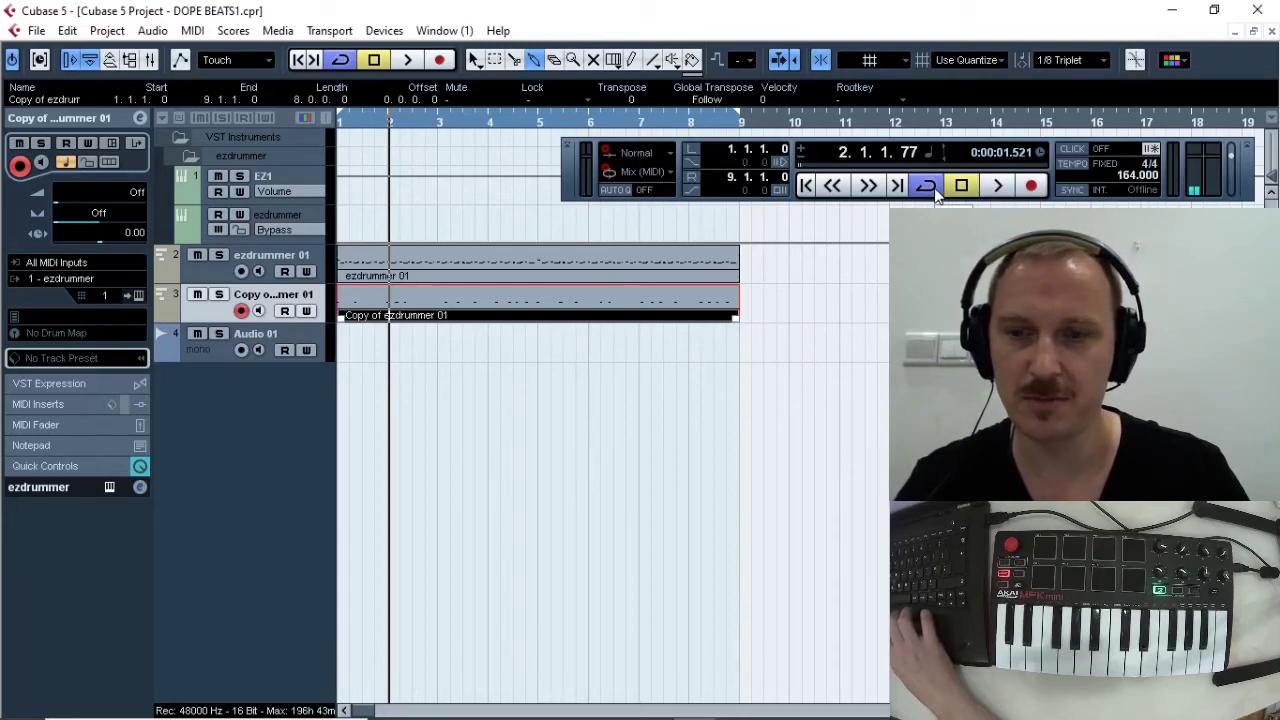
- Play both drum tracks together from the beginning to check the new recording, and return to bar 1
click(356, 130)
key(h)
key(space)
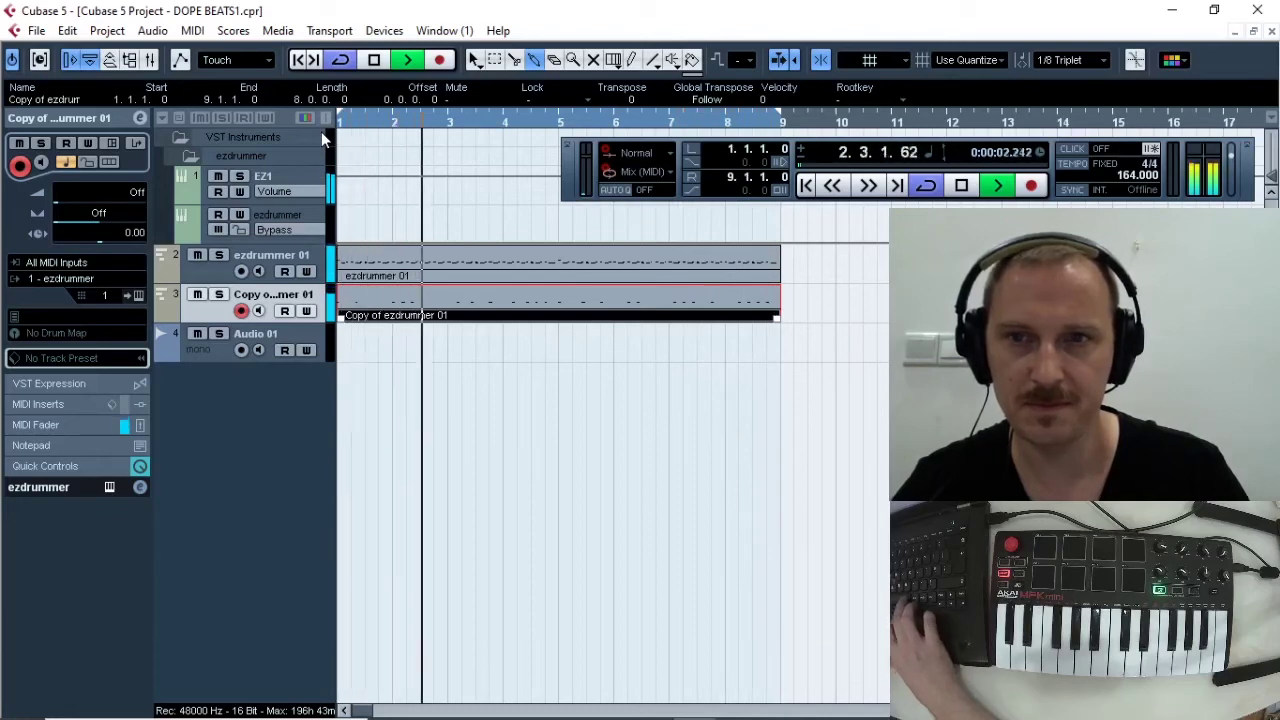
key(space)
key(Home)
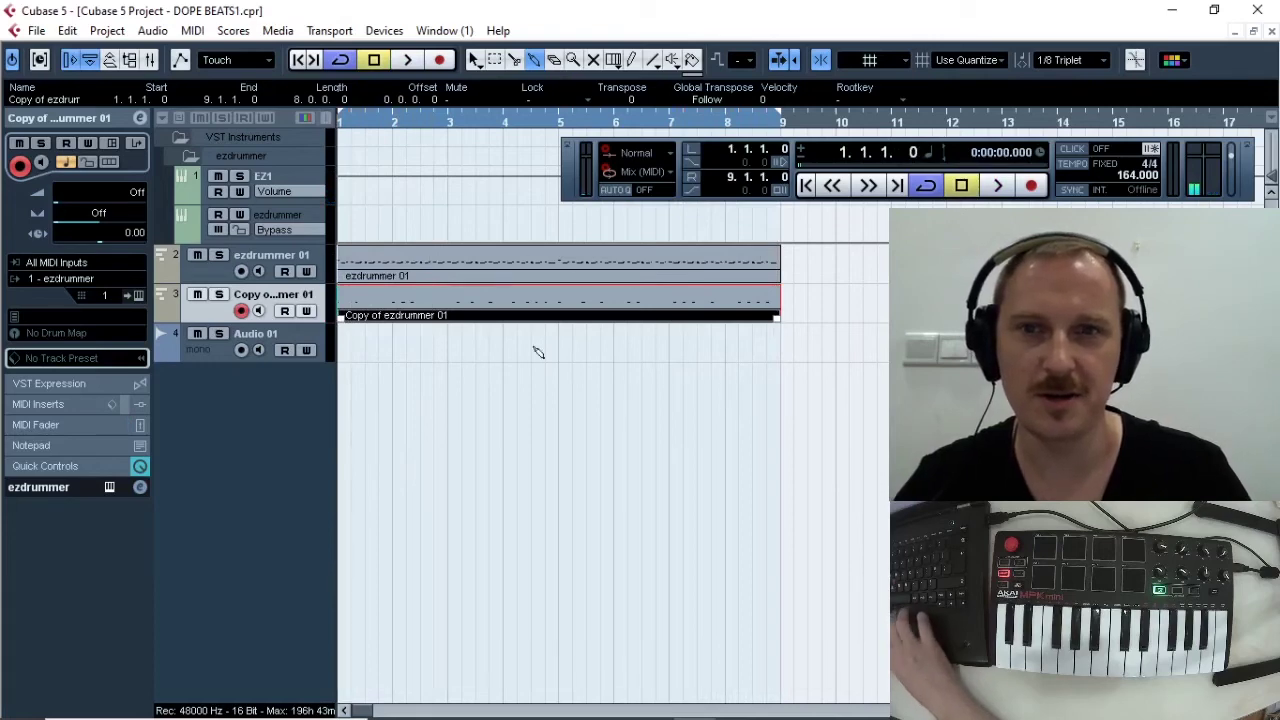
- Duplicate both eight-bar drum parts right after the originals and set the cycle range from bar 9 to bar 17
key(1)
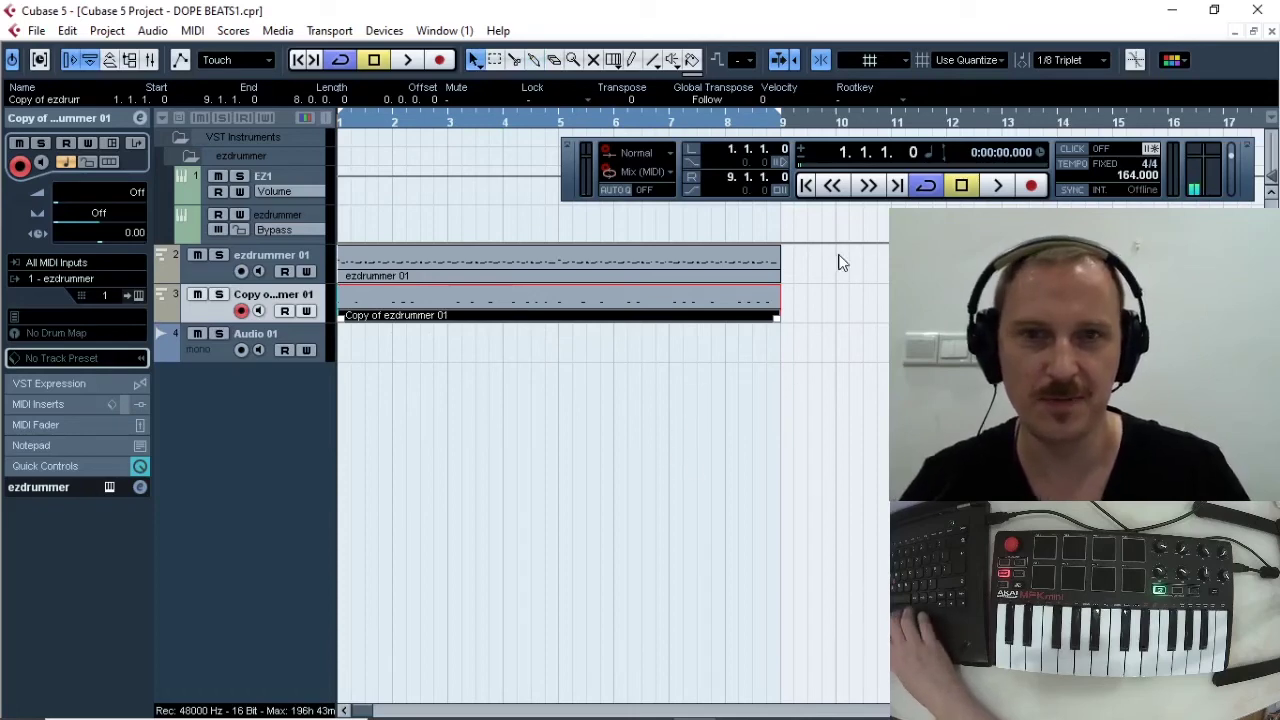
drag(837, 257, 599, 303)
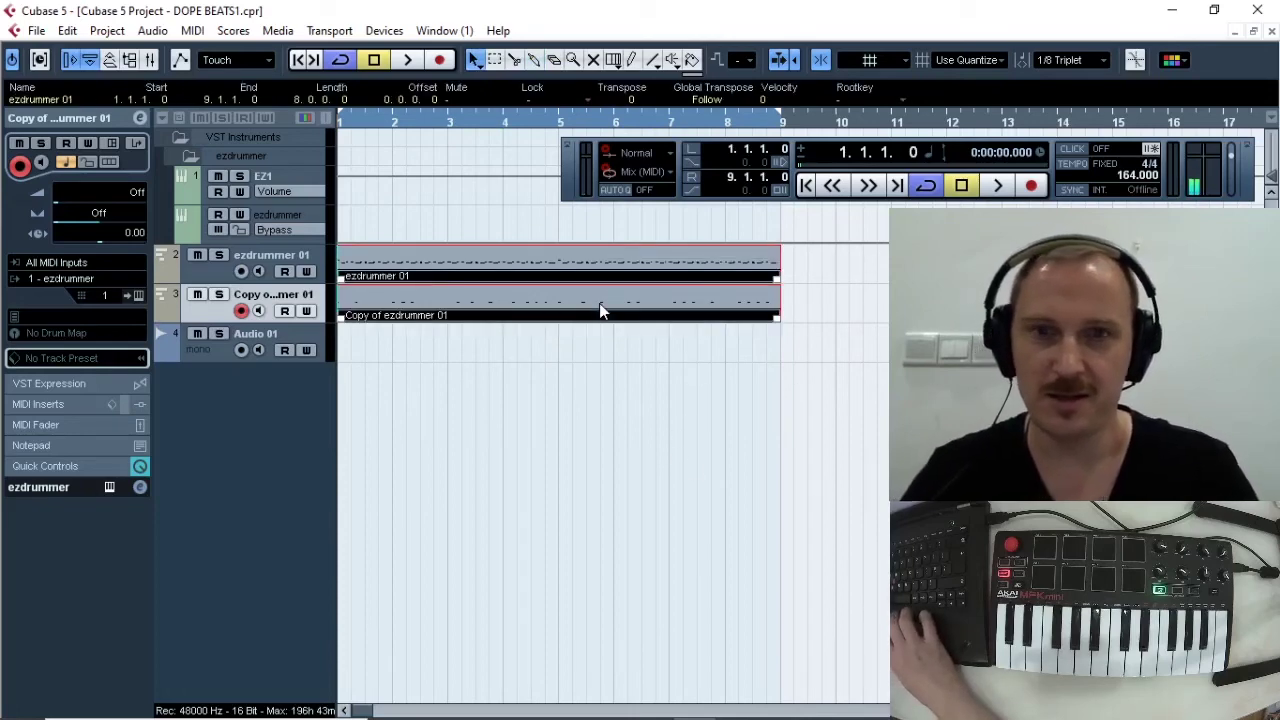
key(ctrl+d)
drag(688, 117, 1136, 110)
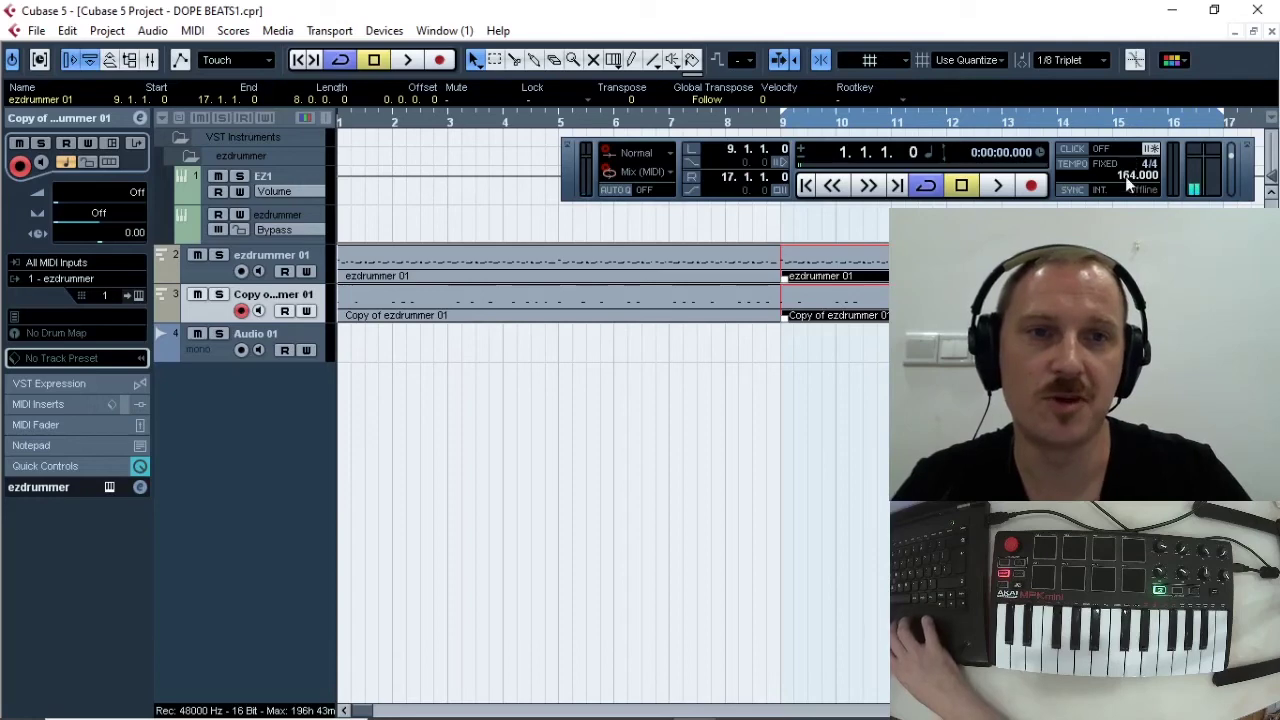
- Lower the project tempo to 147 BPM
drag(1129, 177, 1130, 215)
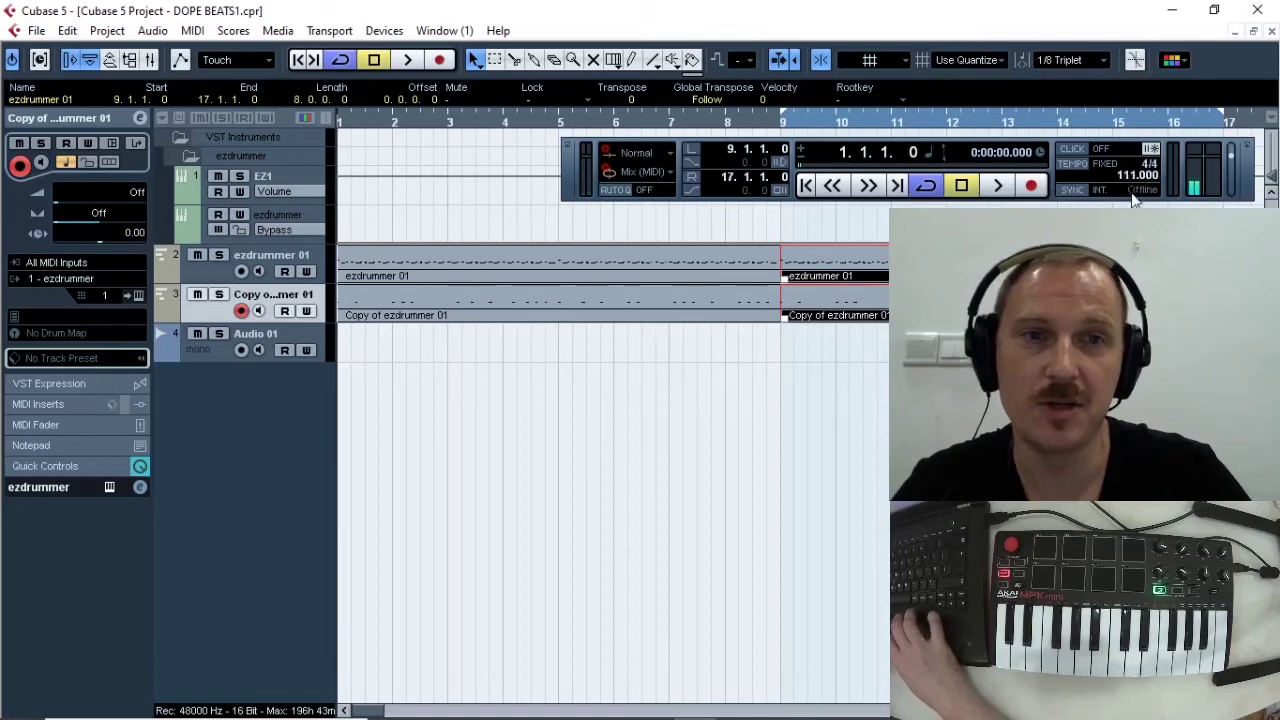
mouse_move(1135, 200)
mouse_down()
mouse_move(1150, 150)
mouse_move(1130, 179)
mouse_up()
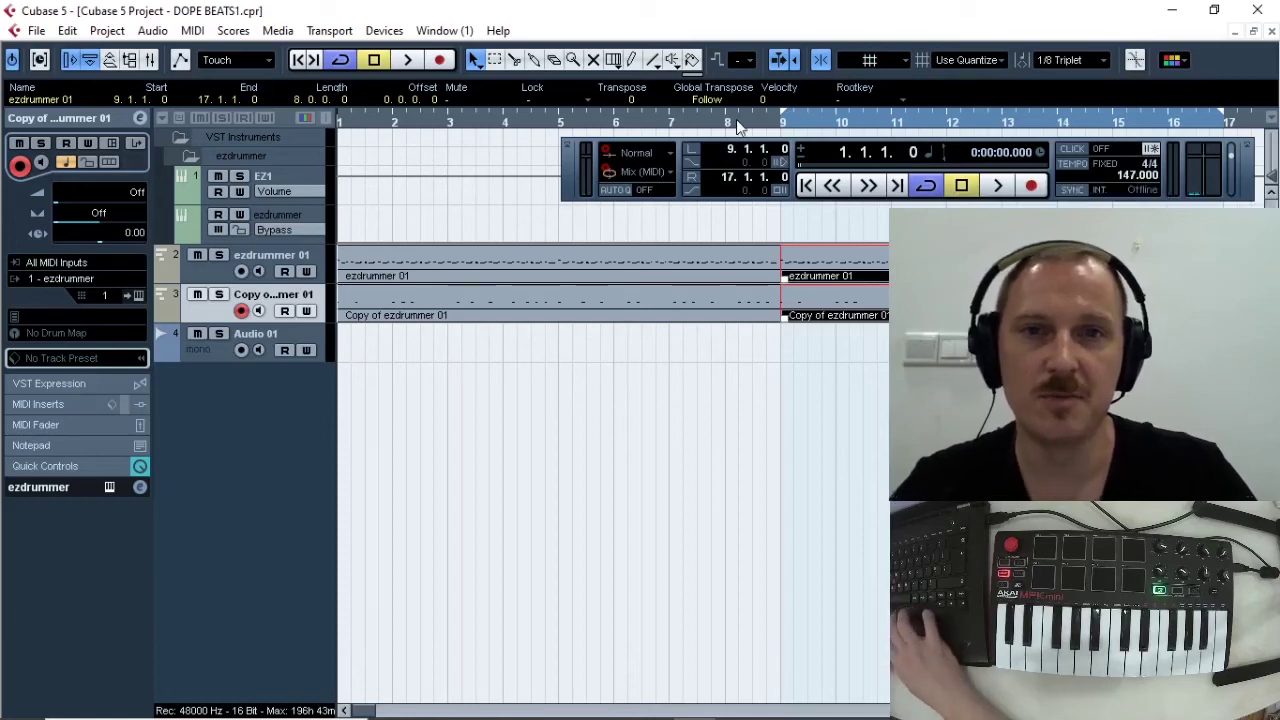
- Quantize all notes in the duplicated drum parts from bar 9 to a 1/16 grid in the Key Editor, and return to the project
drag(736, 119, 318, 93)
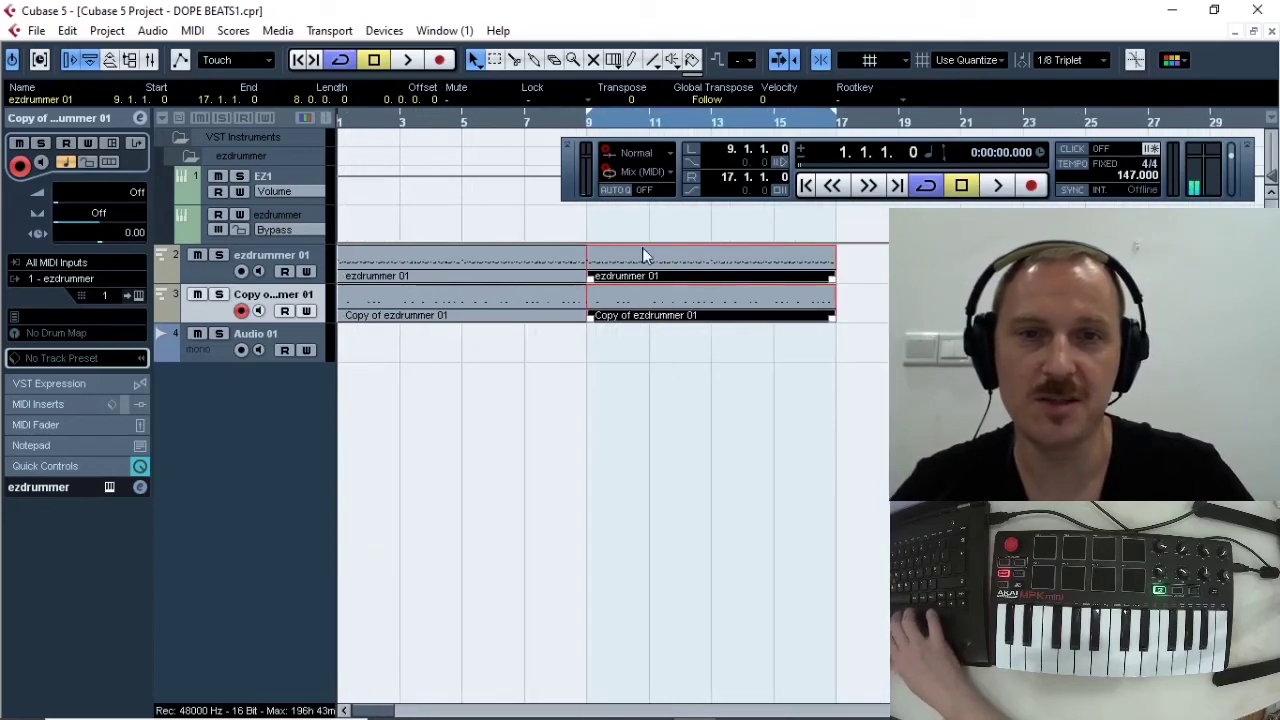
click(1061, 58)
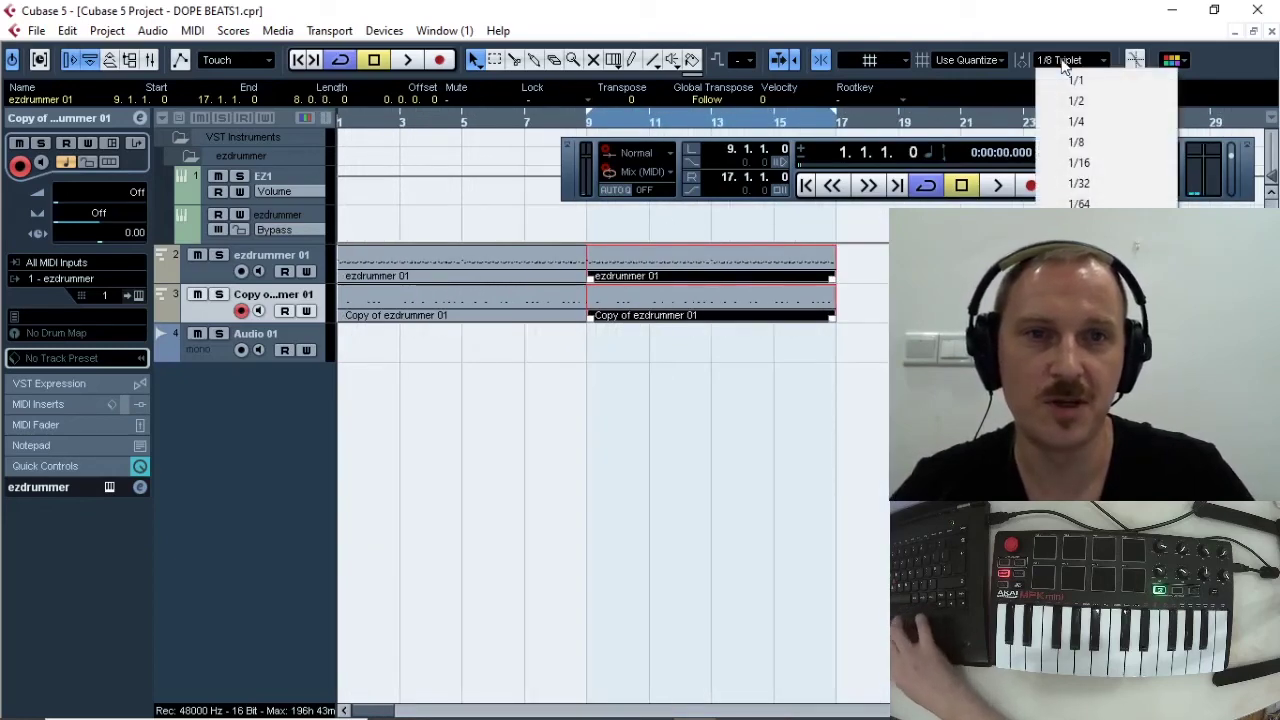
click(1089, 163)
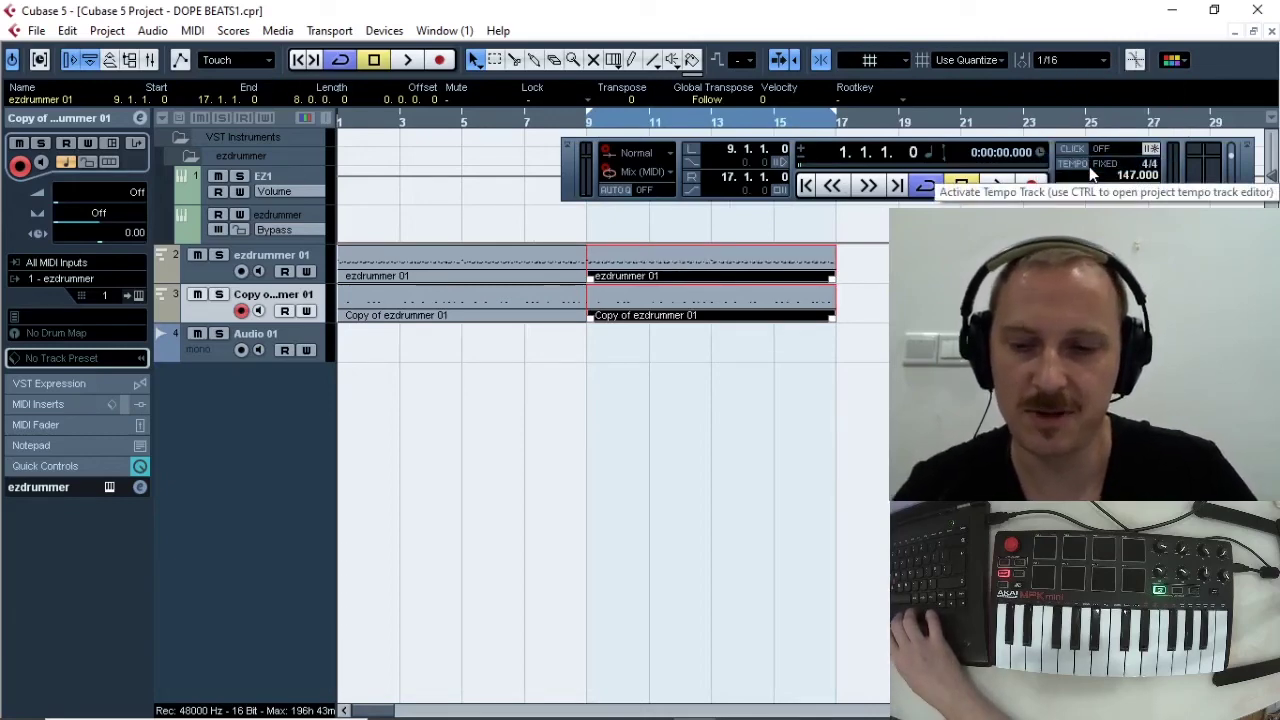
double_click(659, 264)
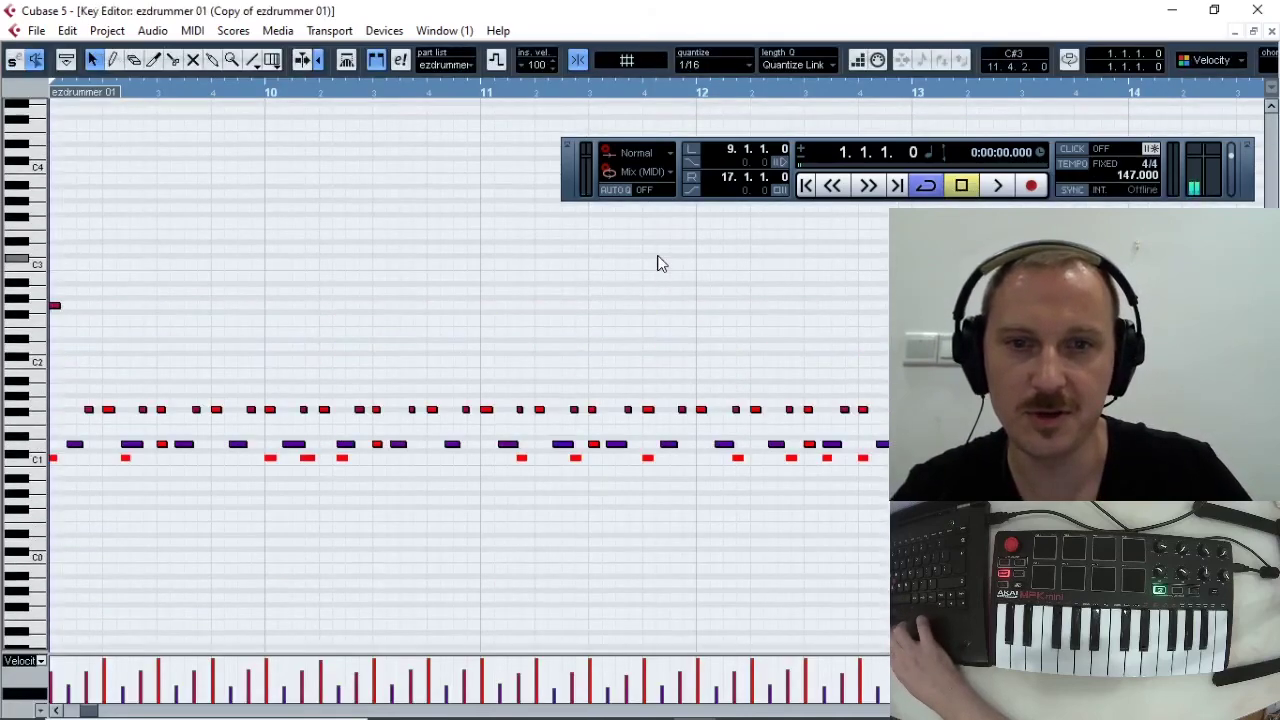
click(547, 340)
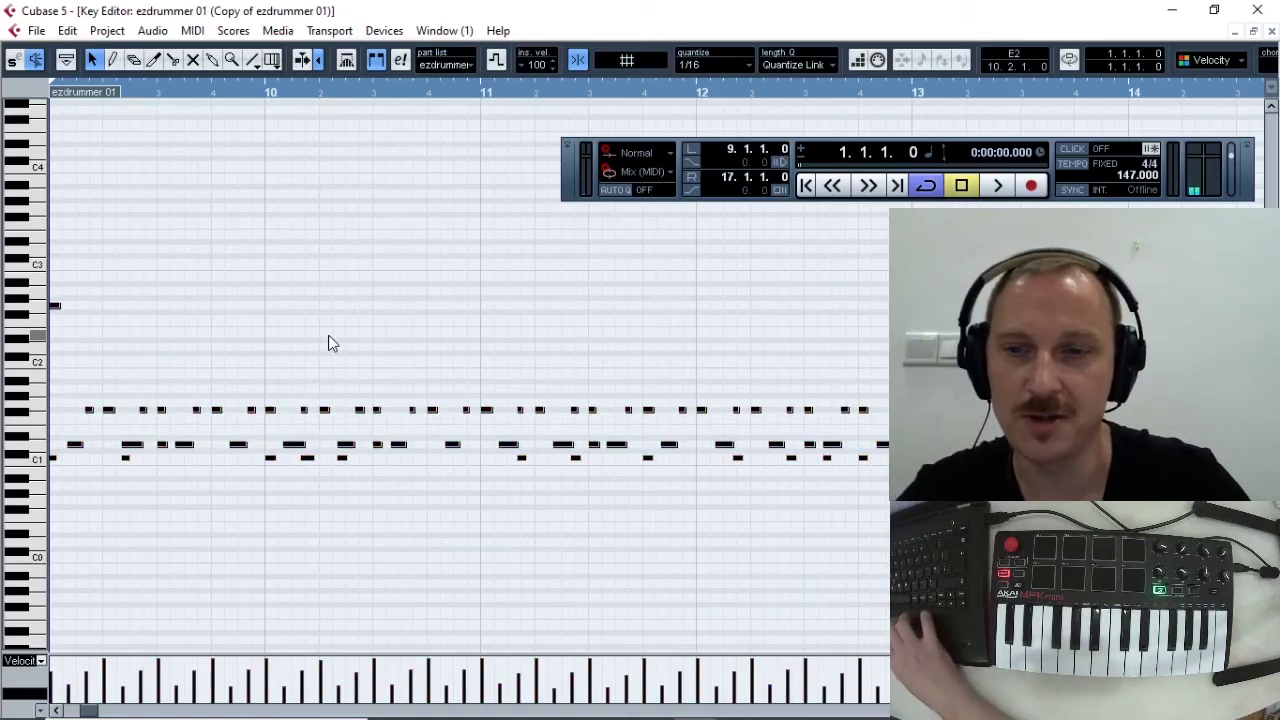
key(q)
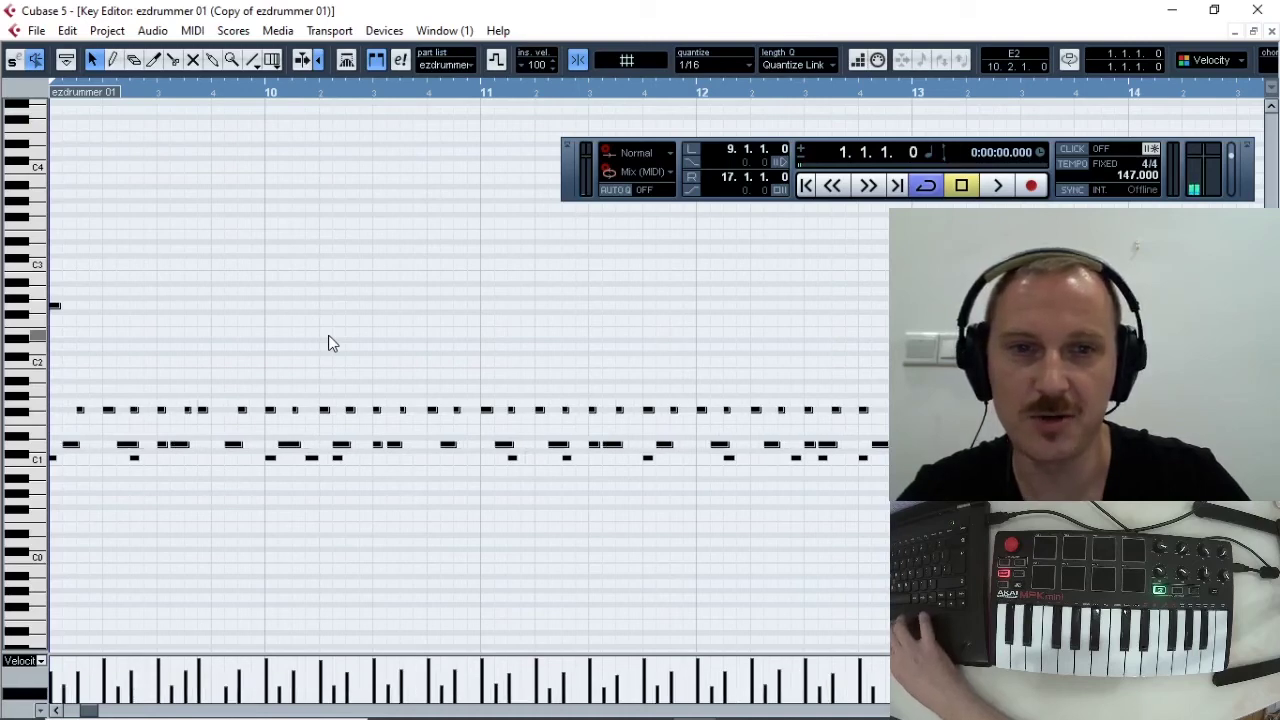
click(1271, 32)
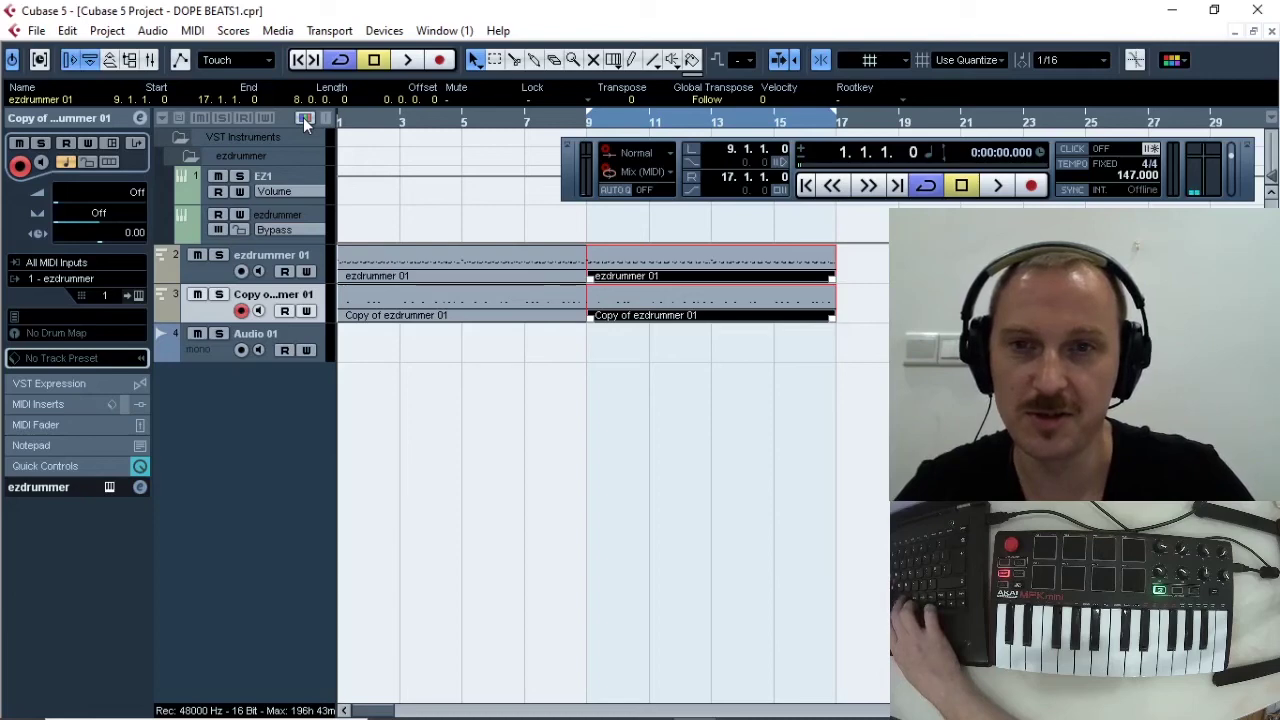
- Play both drum tracks from bar 1 into the section after bar 9 to compare the original feel with the 1/16 quantized copy
key(space)
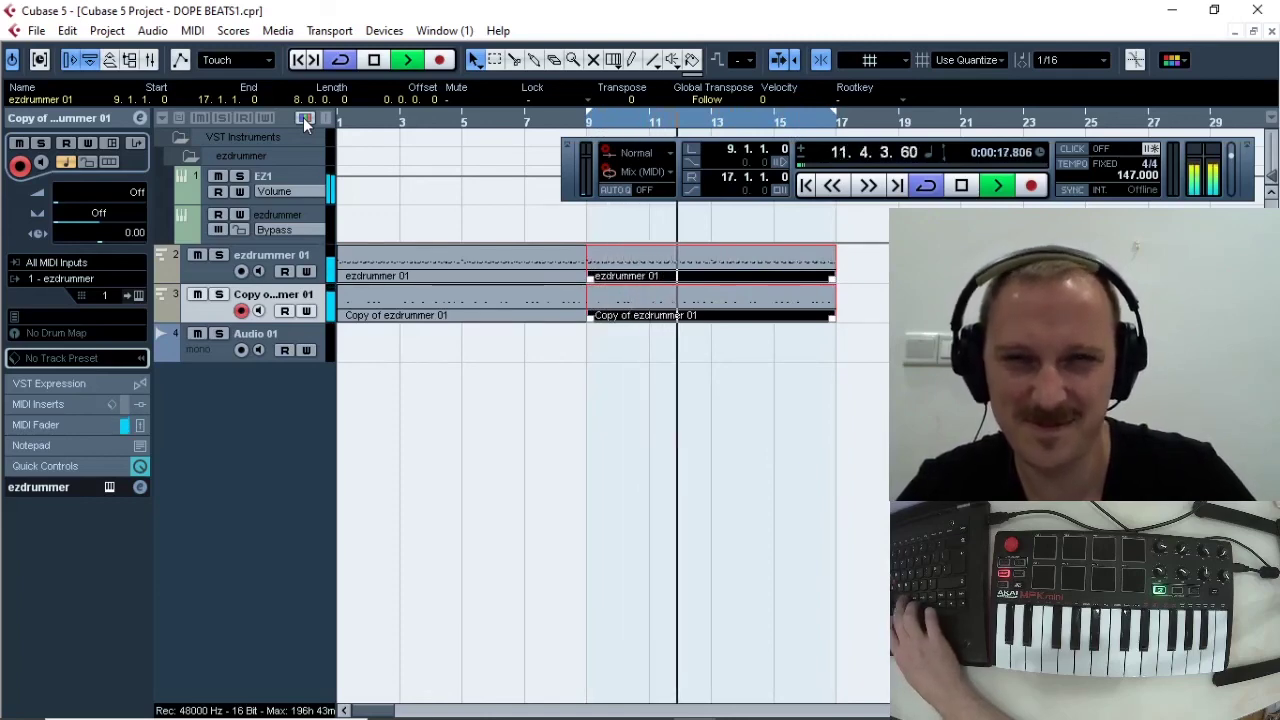
key(space)
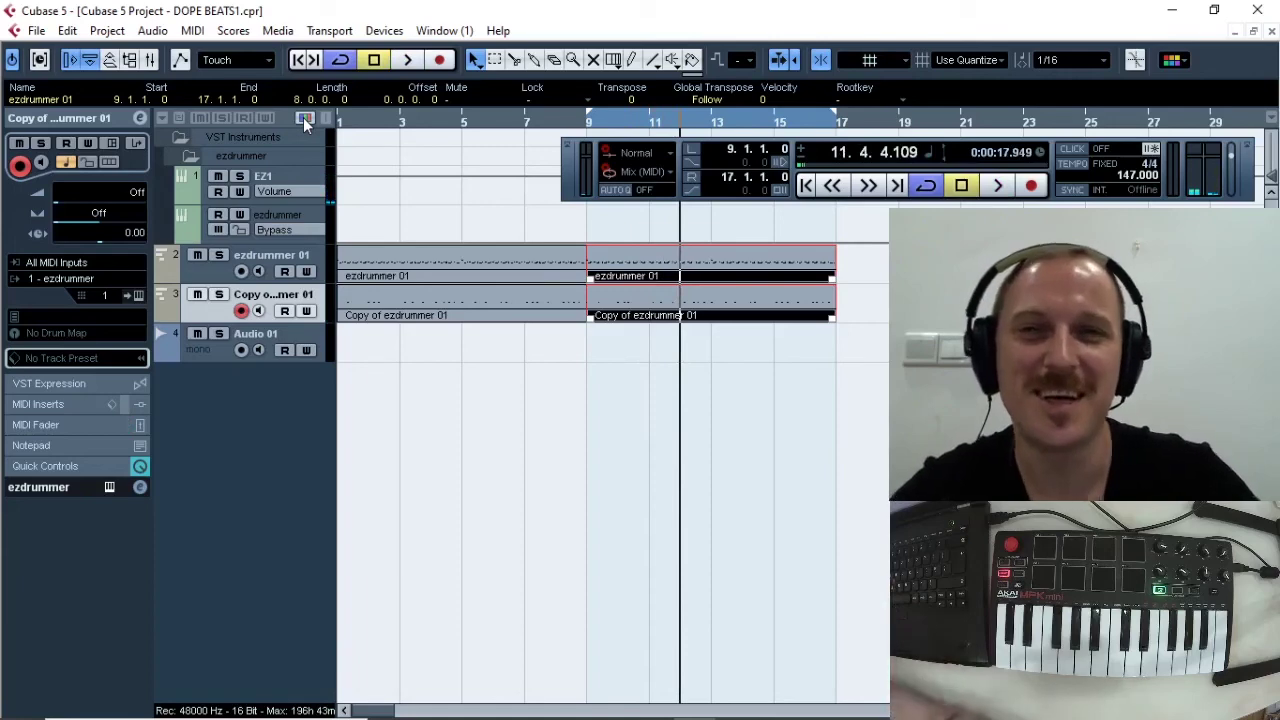